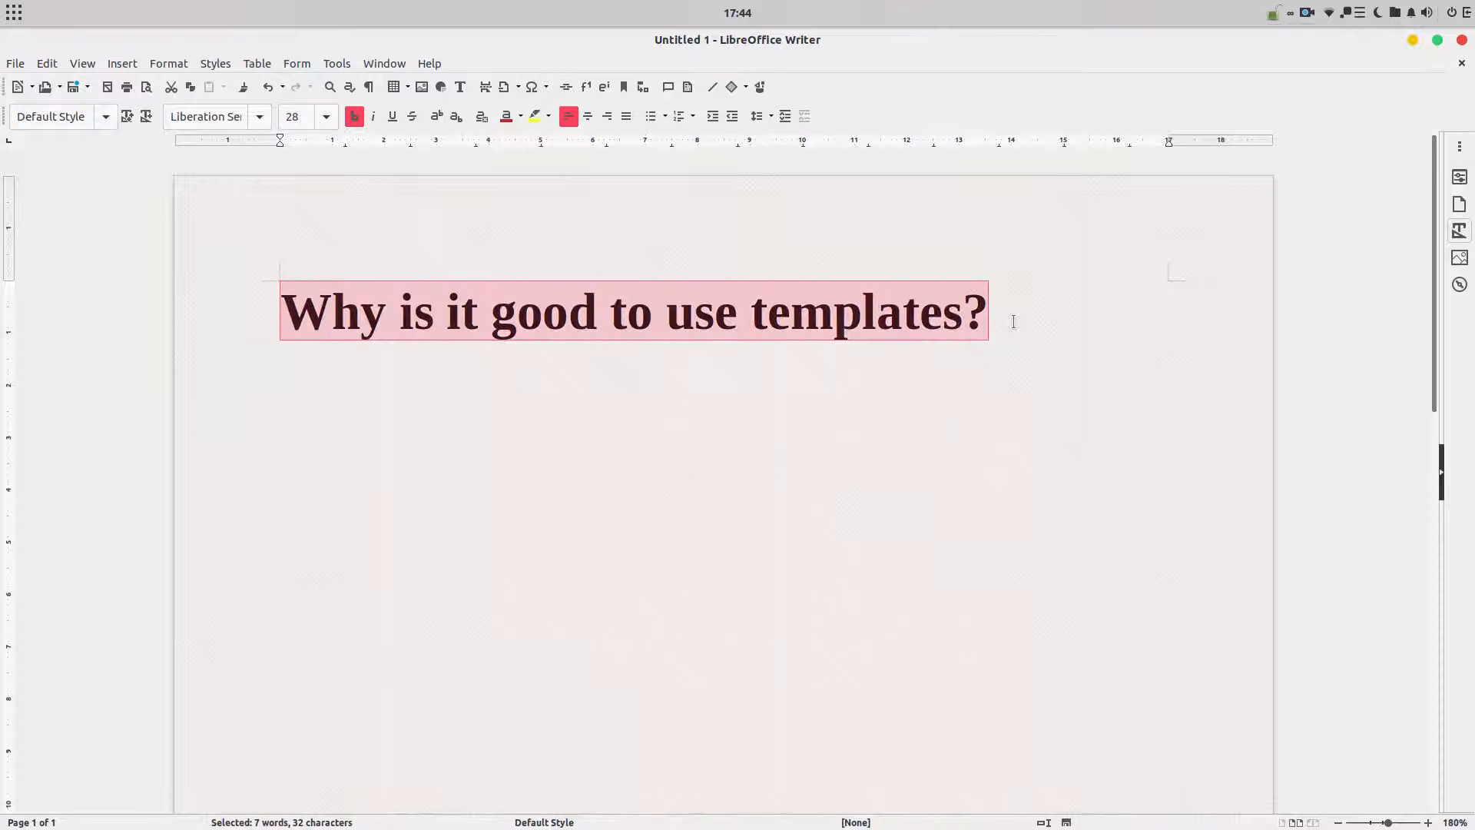
Step: Replace the title text with "Invitation" and insert the dummy-text AutoText paragraph on the line below it
{"action": "type", "text": "Invitation"}
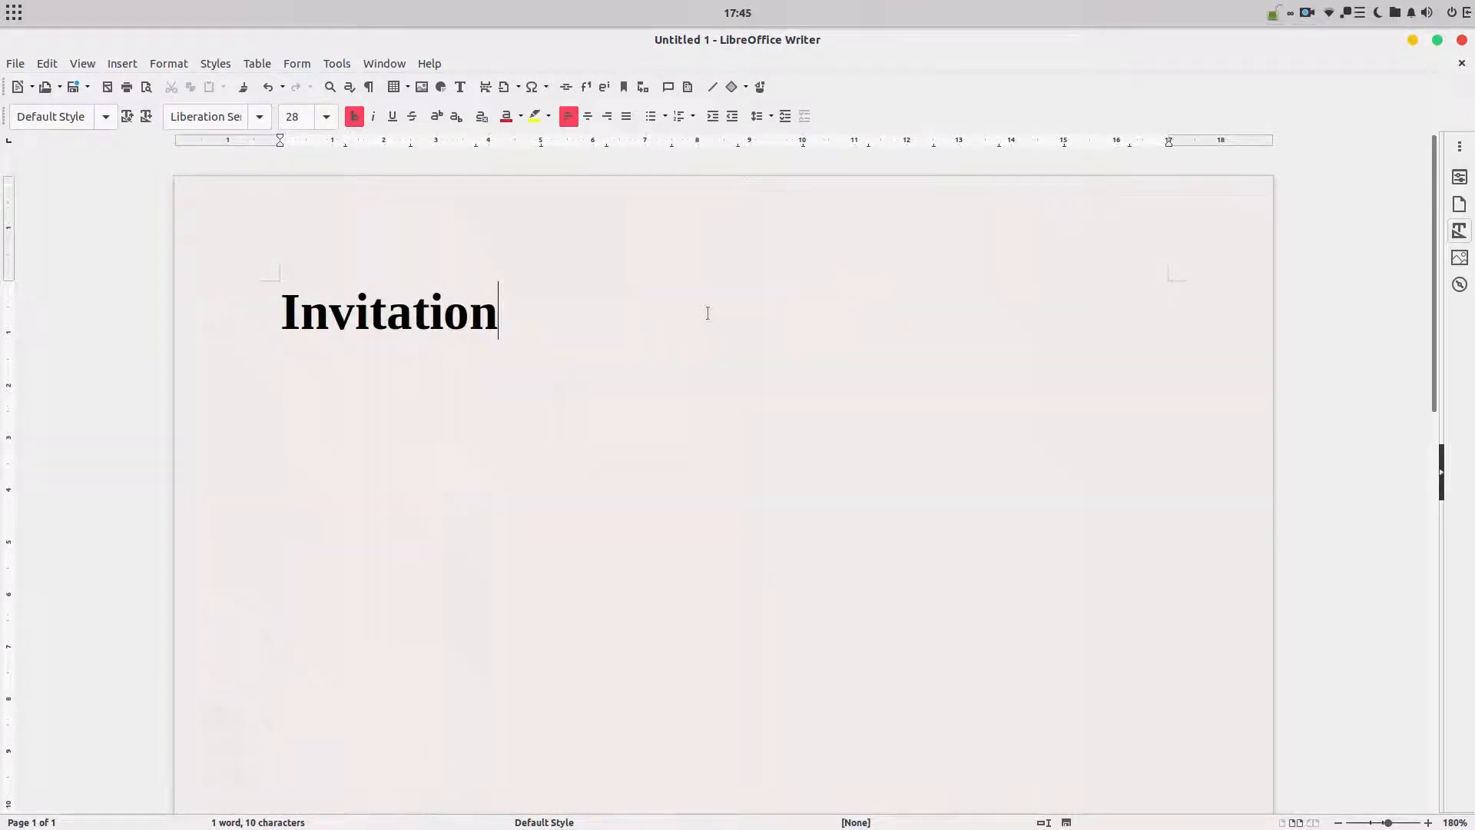
{"action": "key", "text": "Return"}
{"action": "type", "text": "dt"}
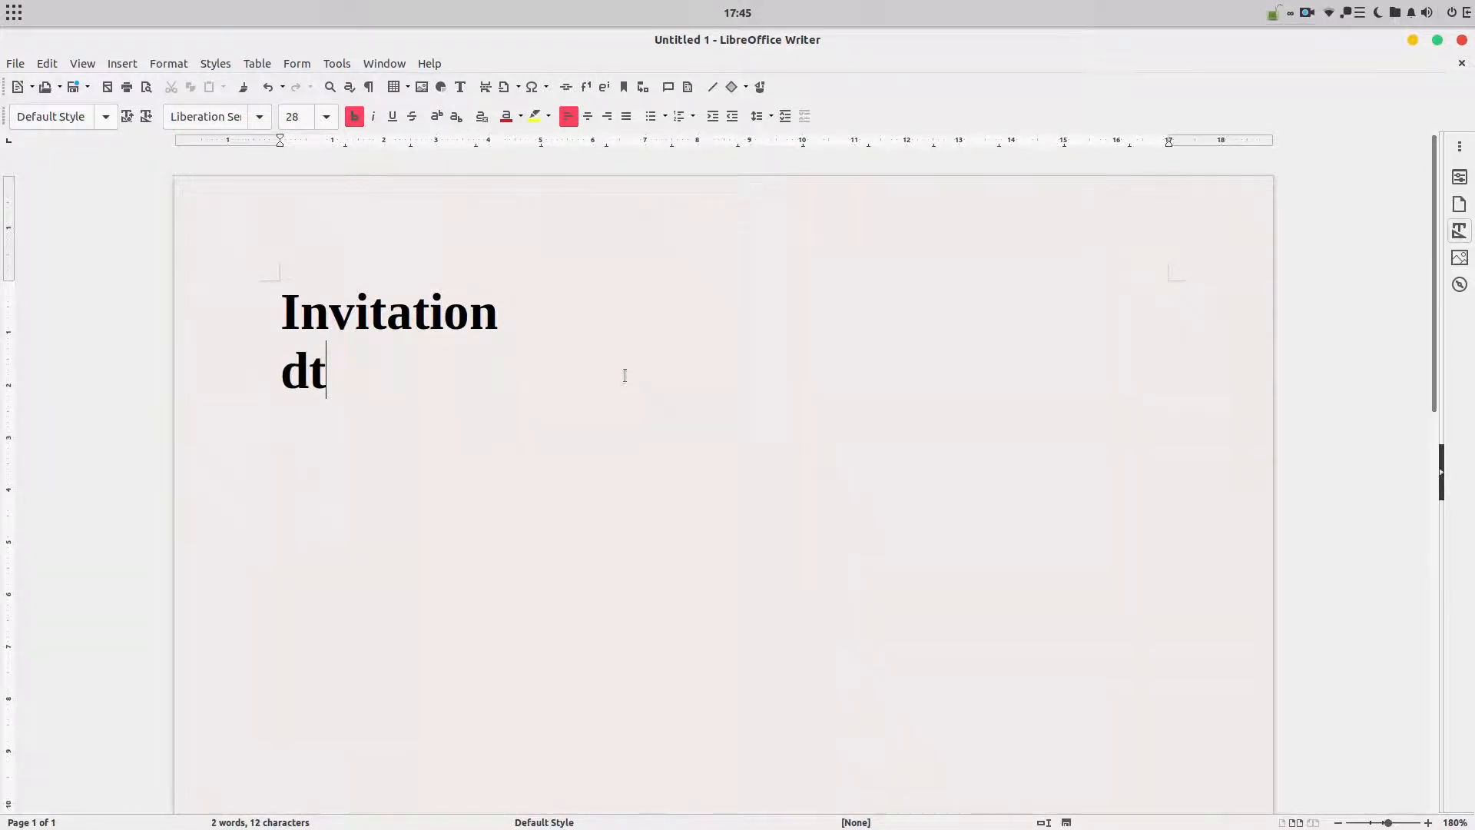
{"action": "key", "text": "F3"}
Step: Format the whole body paragraph under the title as Carlito, 10 pt, not bold, and justified
{"action": "left_click_drag", "start_coordinate": [965, 615], "coordinate": [301, 63]}
{"action": "left_click_drag", "start_coordinate": [281, 300], "coordinate": [290, 357]}
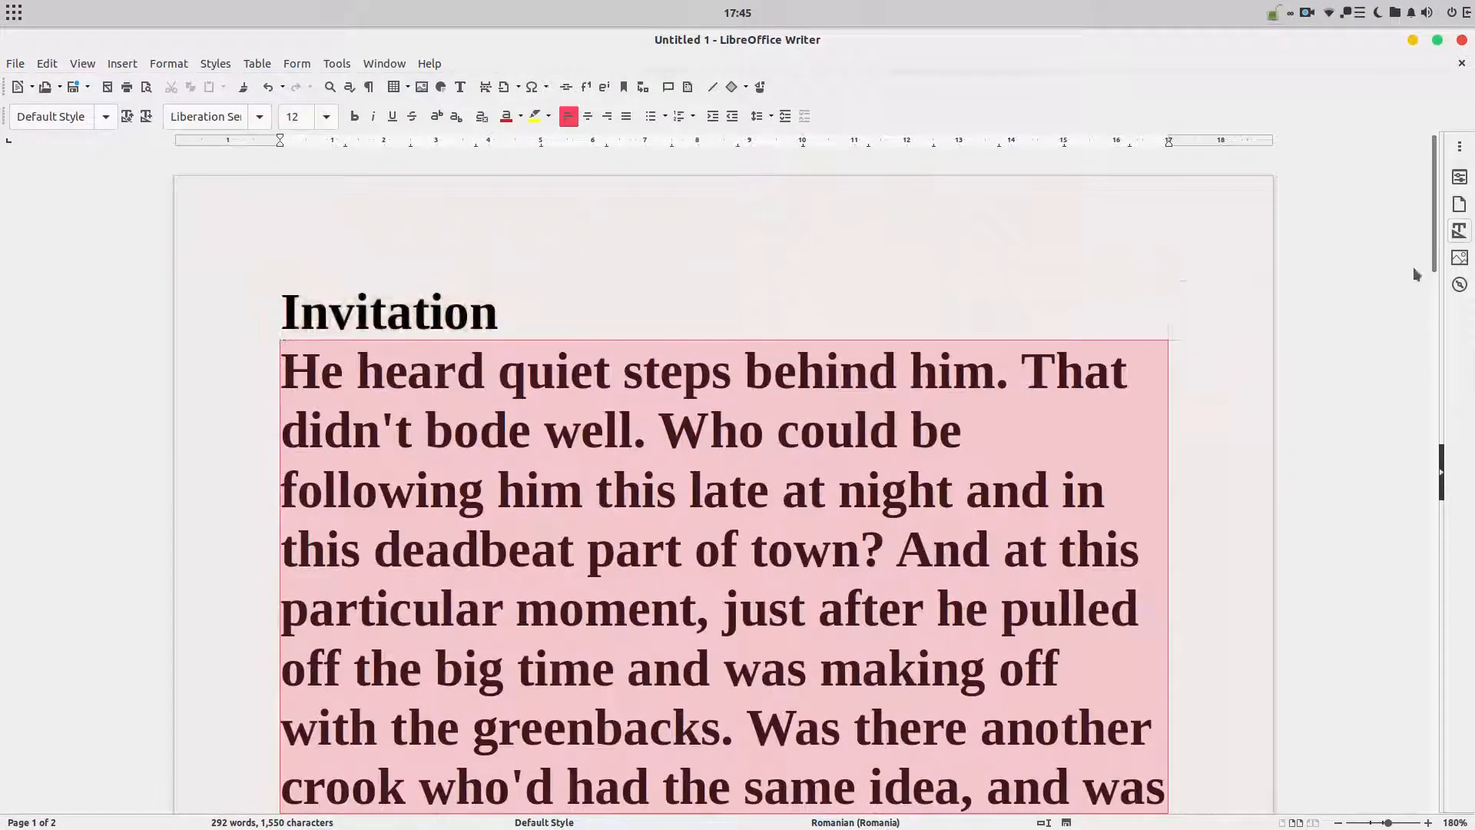
{"action": "left_click", "coordinate": [259, 118]}
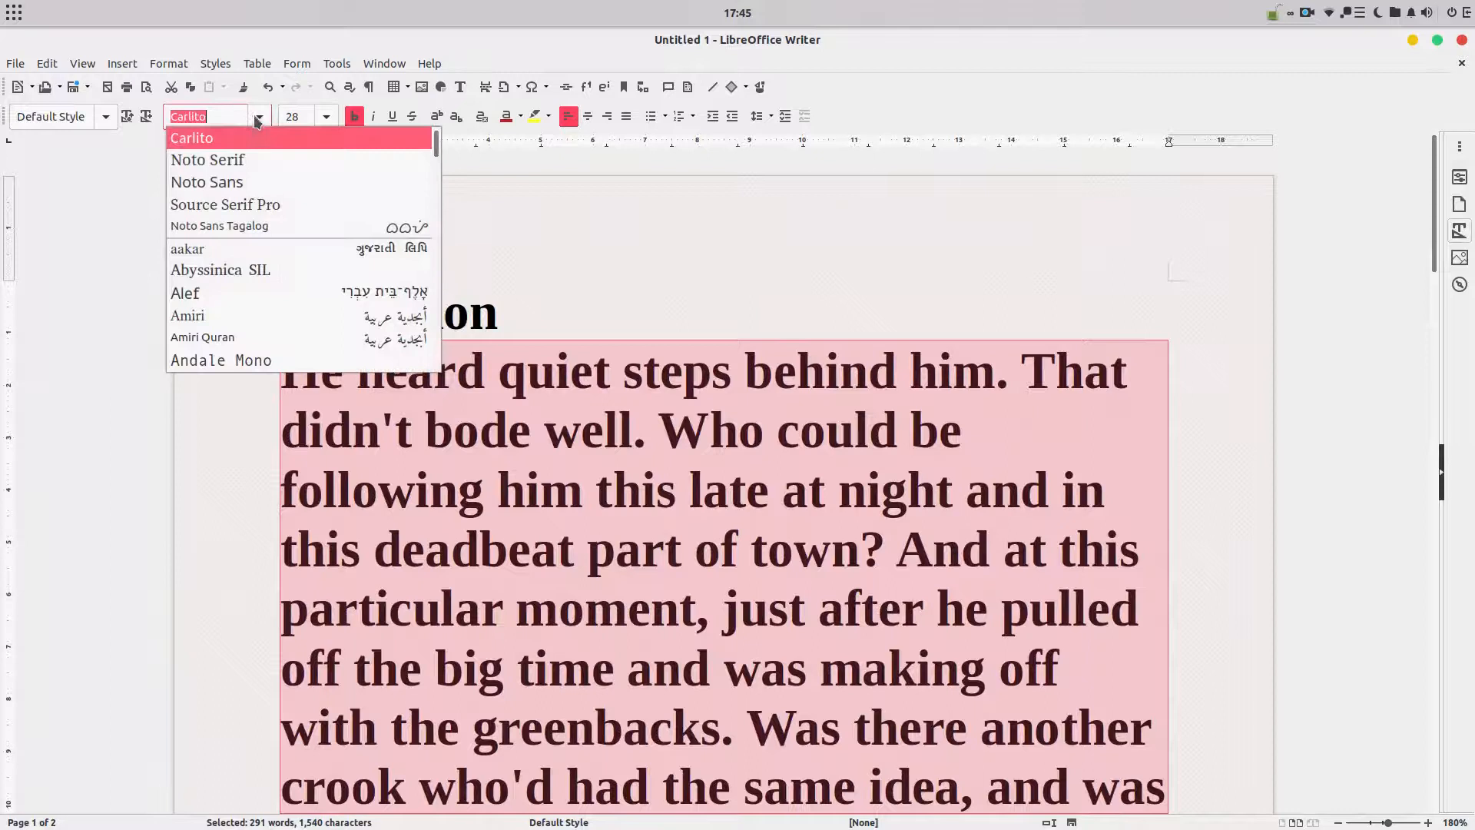
{"action": "left_click", "coordinate": [247, 137]}
{"action": "left_click", "coordinate": [326, 116]}
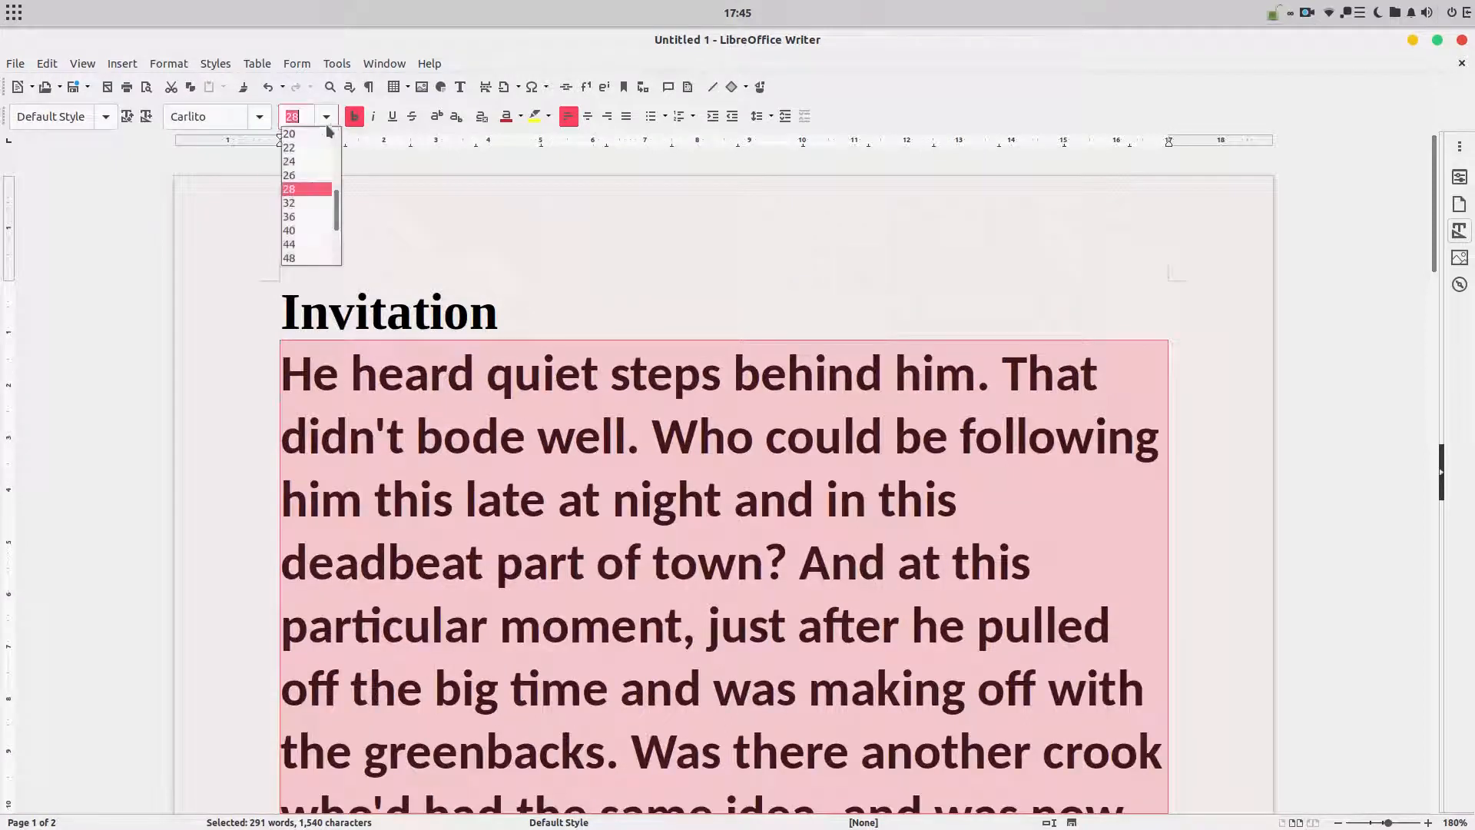
{"action": "left_click", "coordinate": [307, 189]}
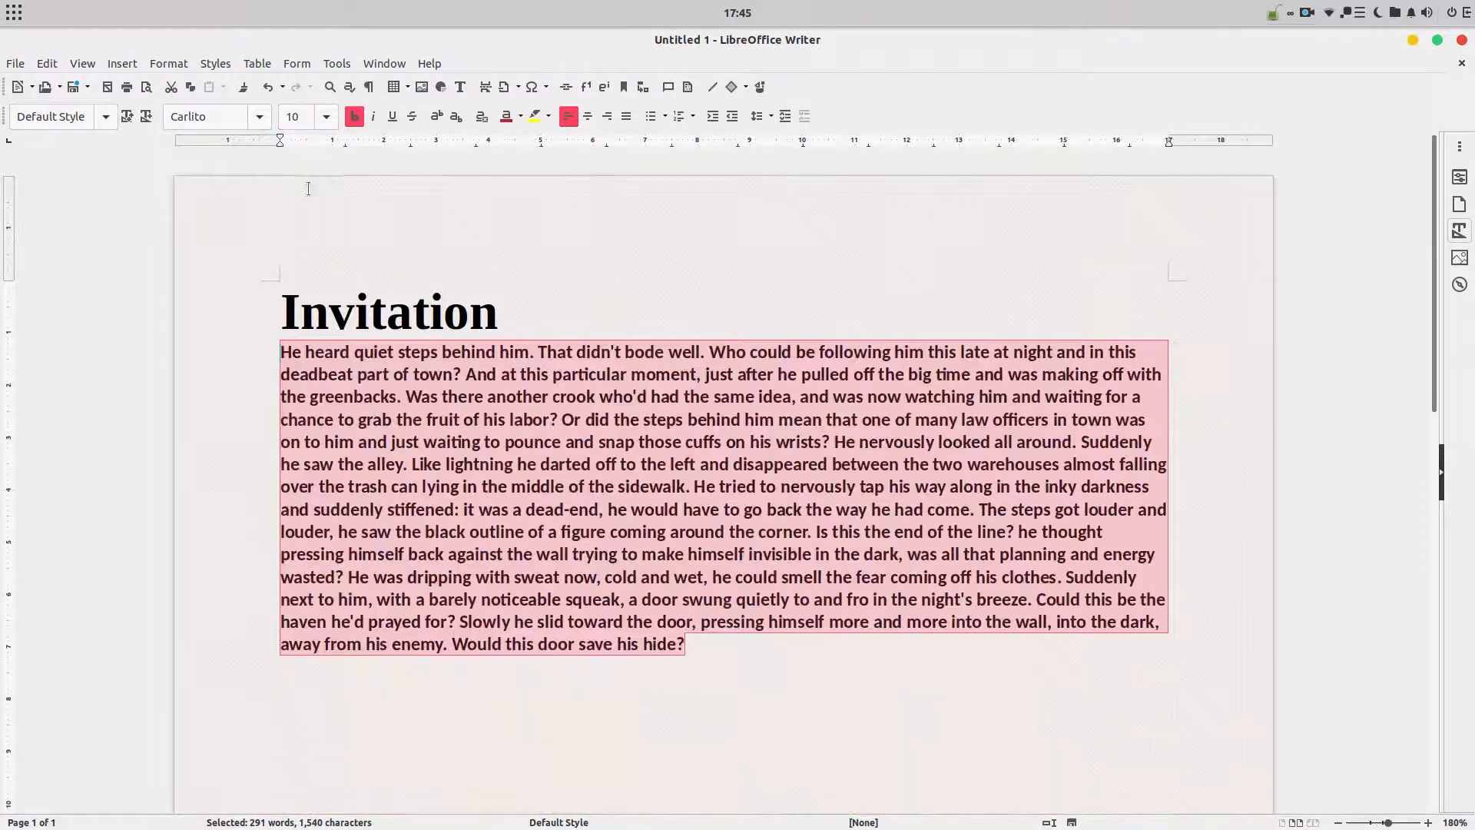
{"action": "left_click", "coordinate": [355, 118]}
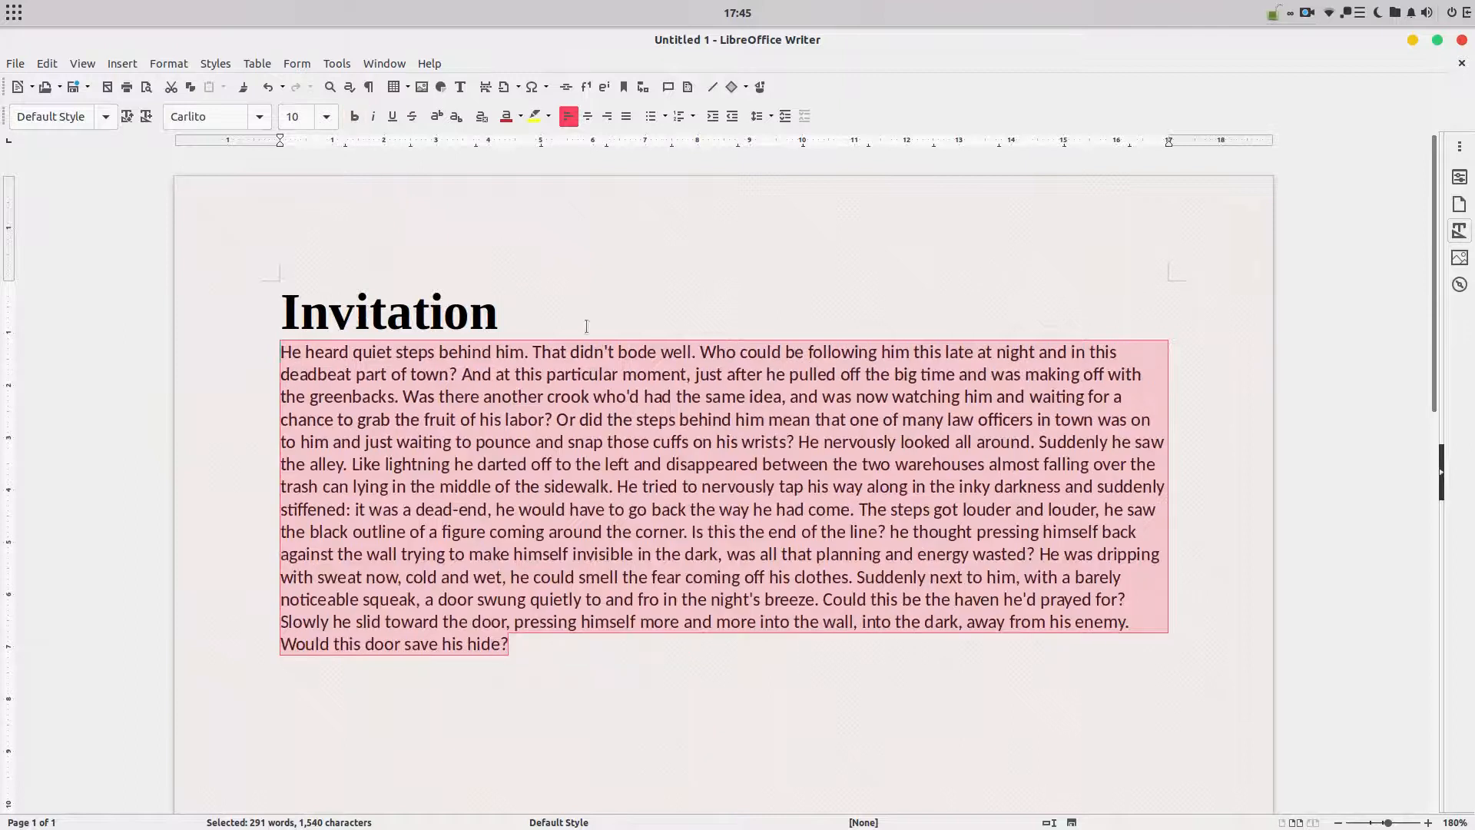
{"action": "left_click", "coordinate": [626, 116]}
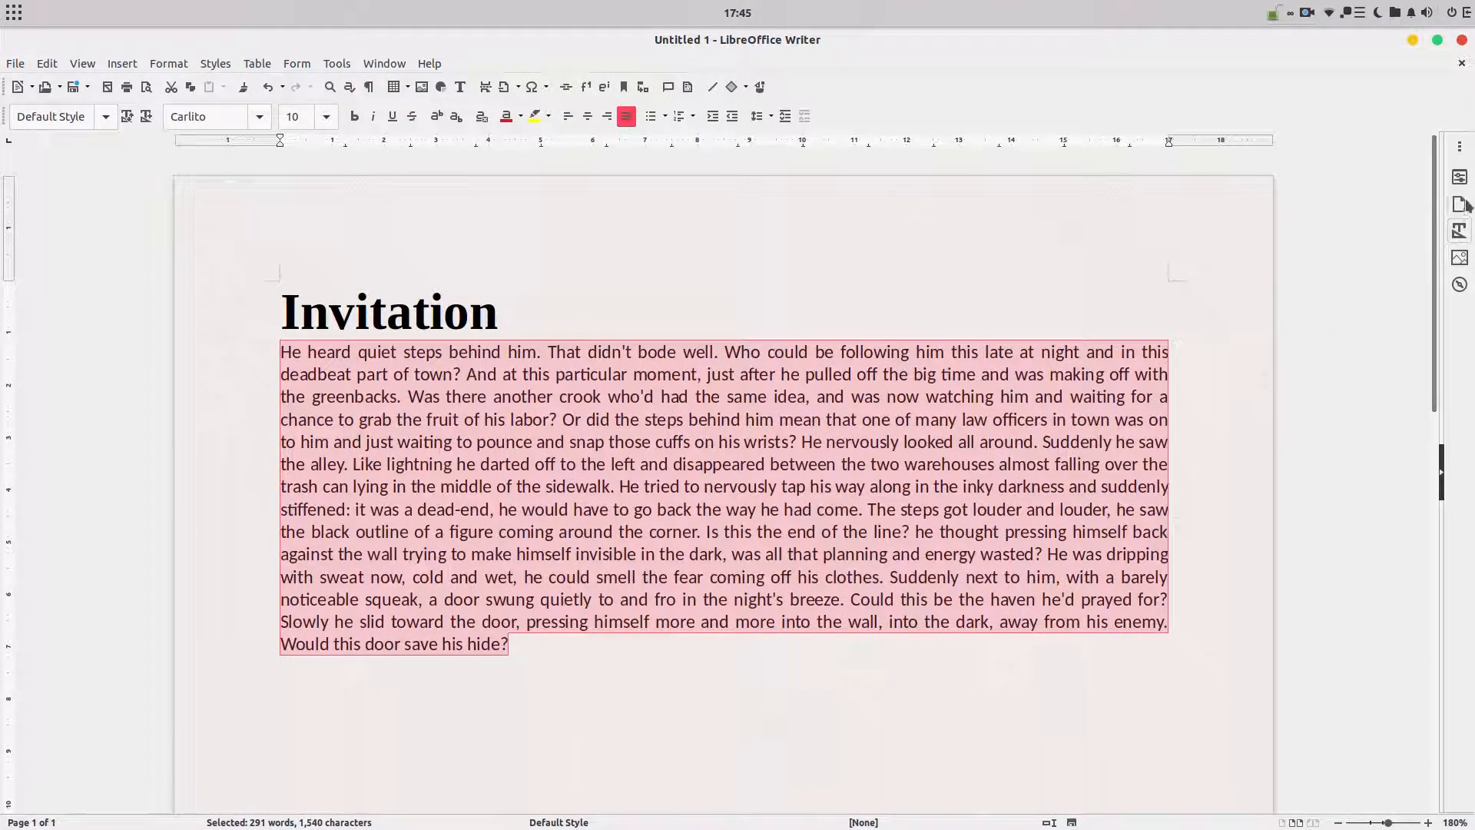
Step: Create a new paragraph style named my-invitation-text from the selected body paragraph
{"action": "left_click", "coordinate": [1460, 230]}
{"action": "left_click", "coordinate": [1425, 170]}
{"action": "left_click", "coordinate": [1411, 193]}
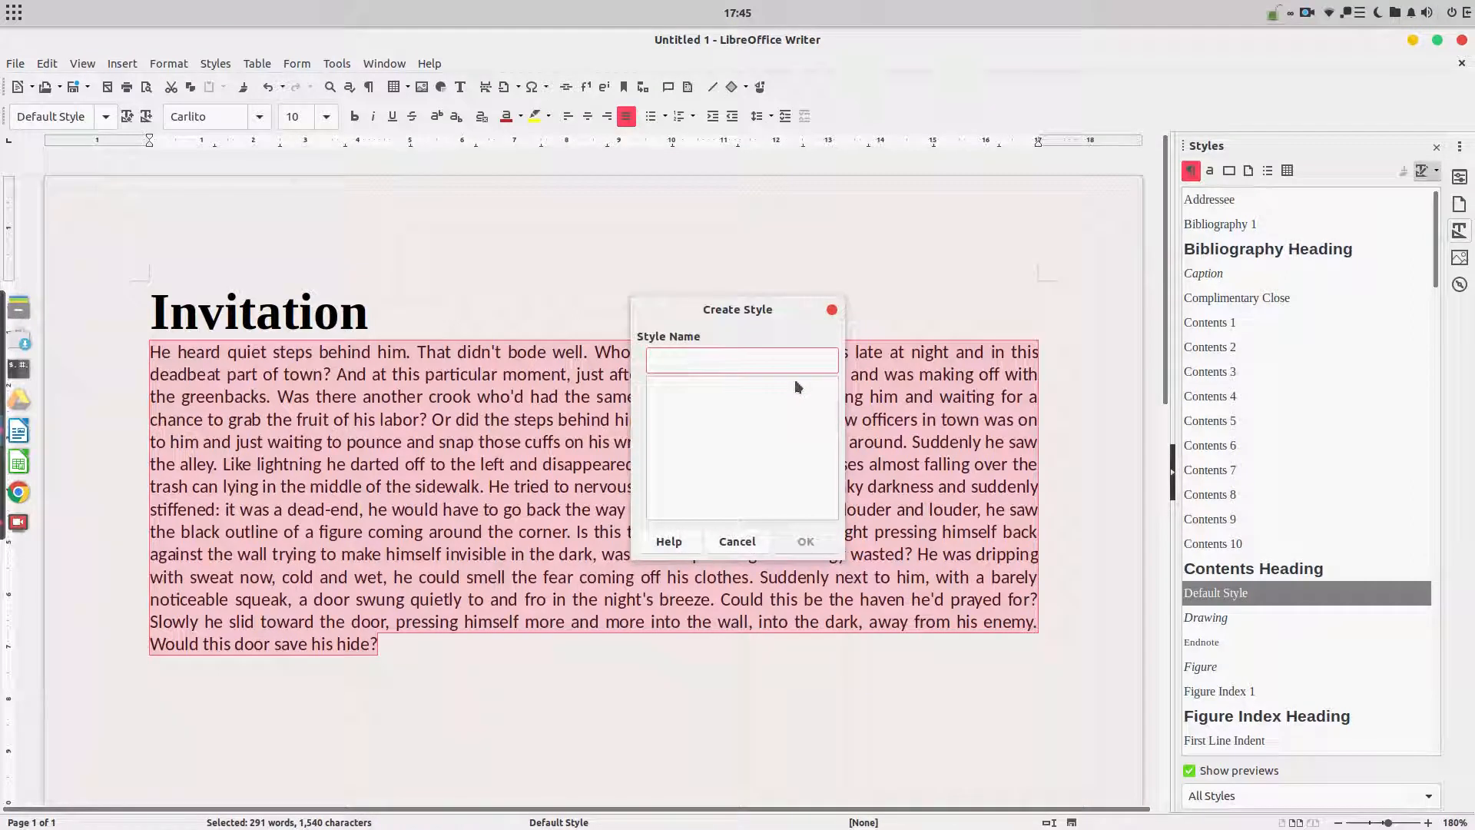
{"action": "type", "text": "my-text-in"}
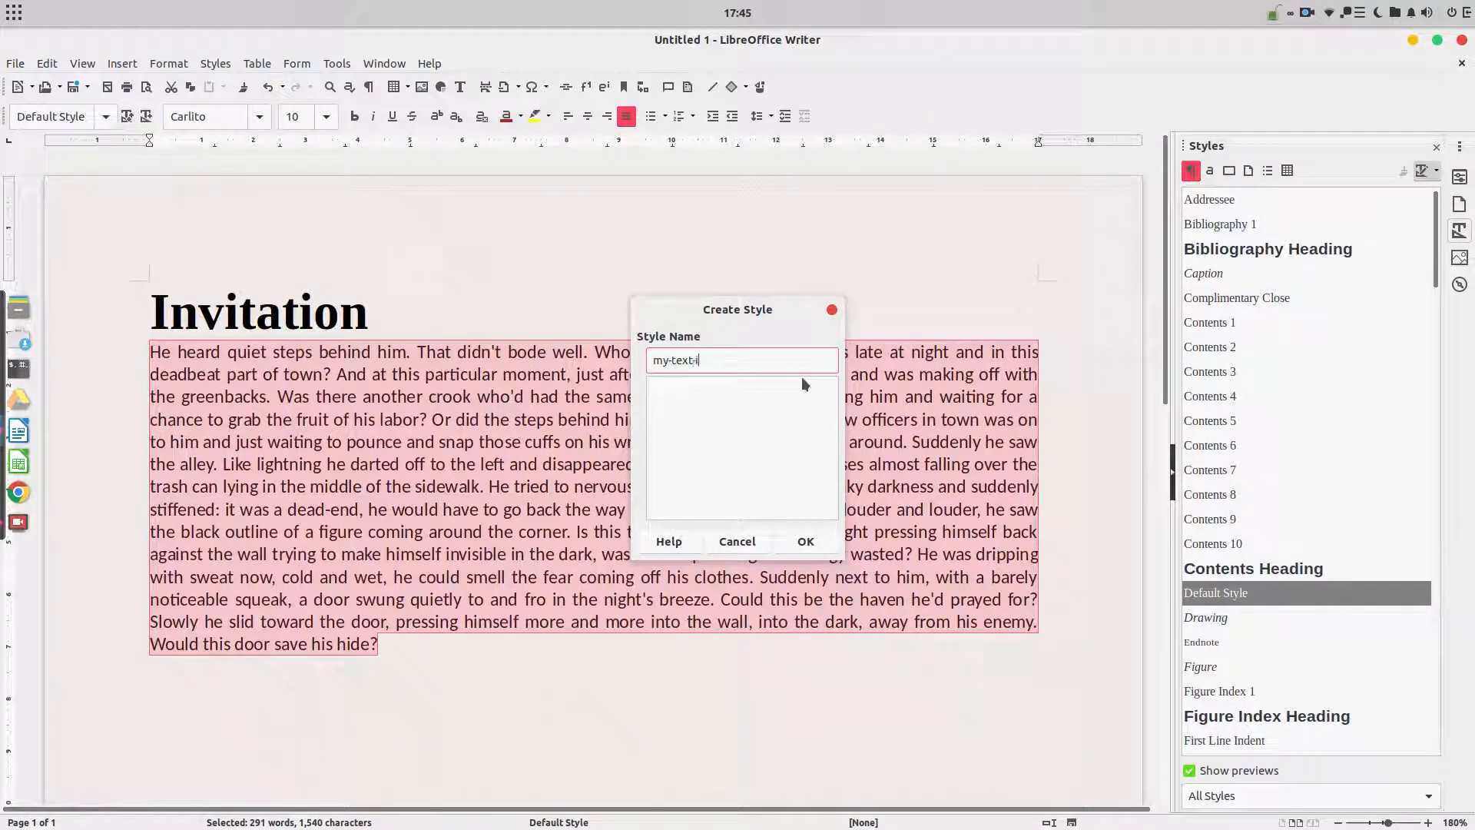
{"action": "key", "text": "BackSpace"}
{"action": "key", "text": "BackSpace"}
{"action": "key", "text": "BackSpace"}
{"action": "key", "text": "BackSpace"}
{"action": "key", "text": "BackSpace"}
{"action": "key", "text": "BackSpace"}
{"action": "key", "text": "BackSpace"}
{"action": "type", "text": "linvitation-"}
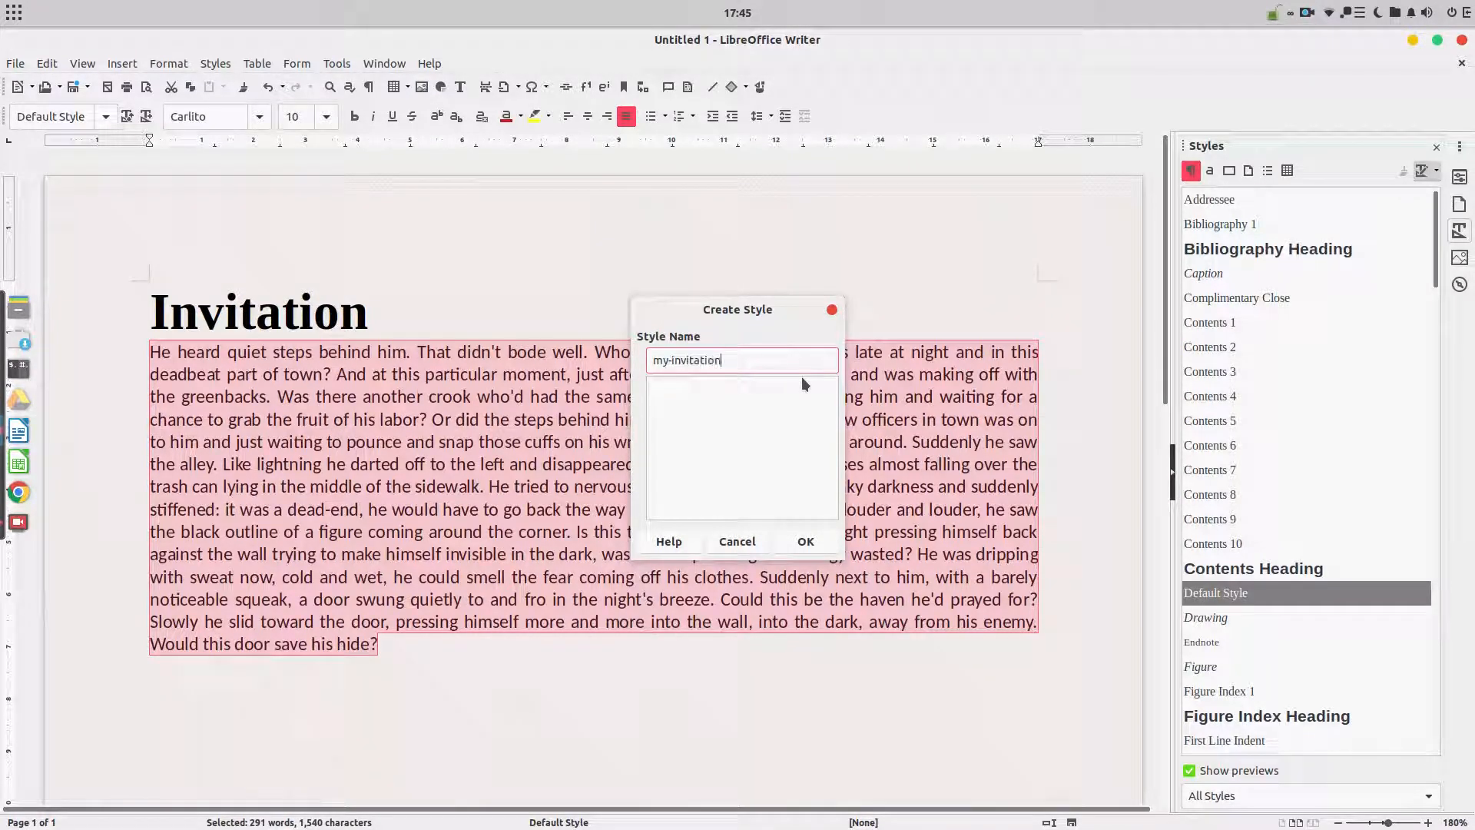
{"action": "type", "text": "text"}
{"action": "left_click", "coordinate": [803, 537]}
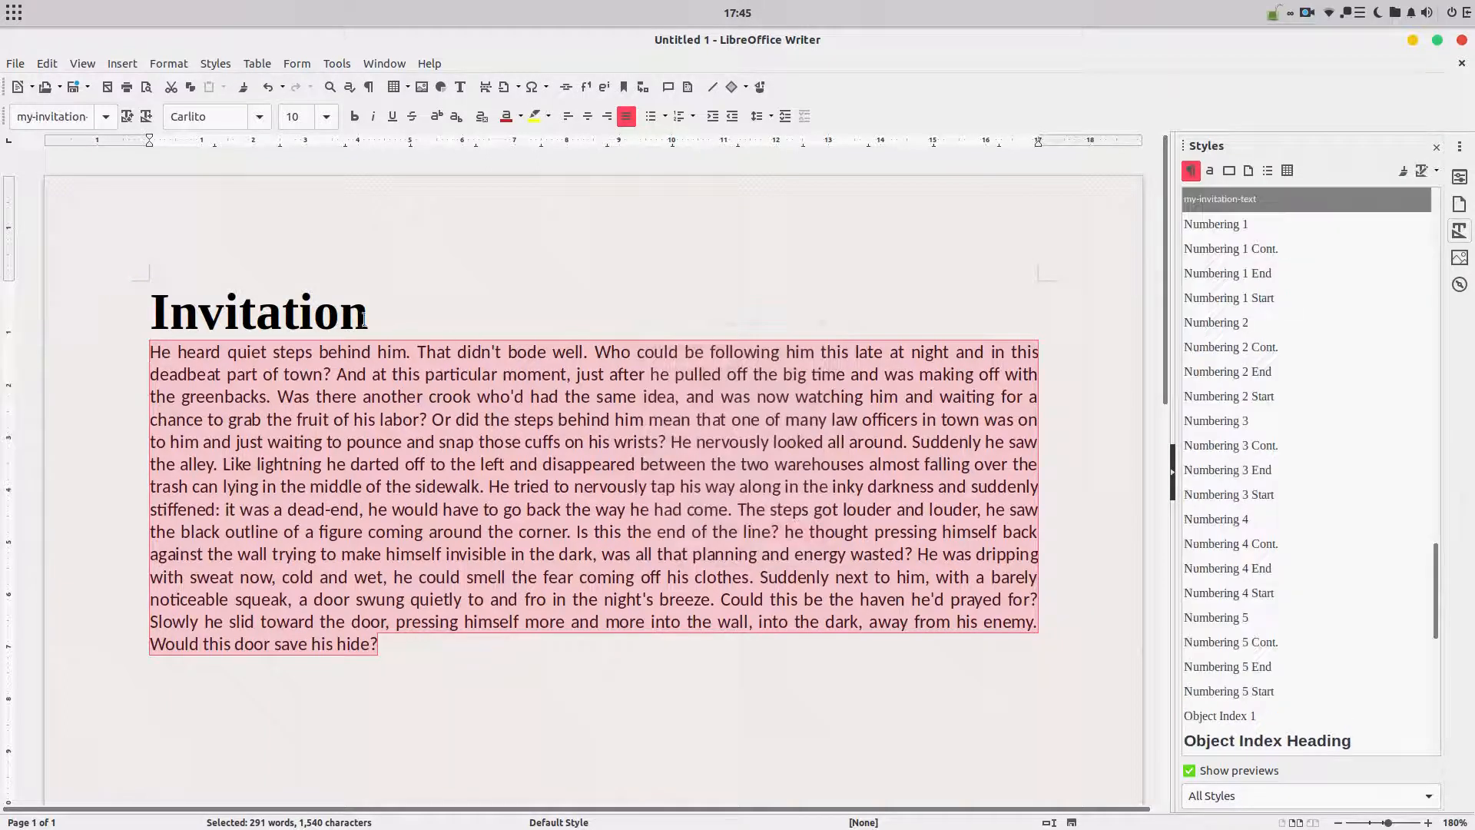
Step: Format the "Invitation" title in Carlito at 40 pt
{"action": "left_click", "coordinate": [379, 310]}
{"action": "left_click_drag", "start_coordinate": [380, 309], "coordinate": [151, 311]}
{"action": "left_click", "coordinate": [260, 116]}
{"action": "left_click", "coordinate": [251, 139]}
{"action": "left_click", "coordinate": [326, 116]}
{"action": "left_click", "coordinate": [301, 230]}
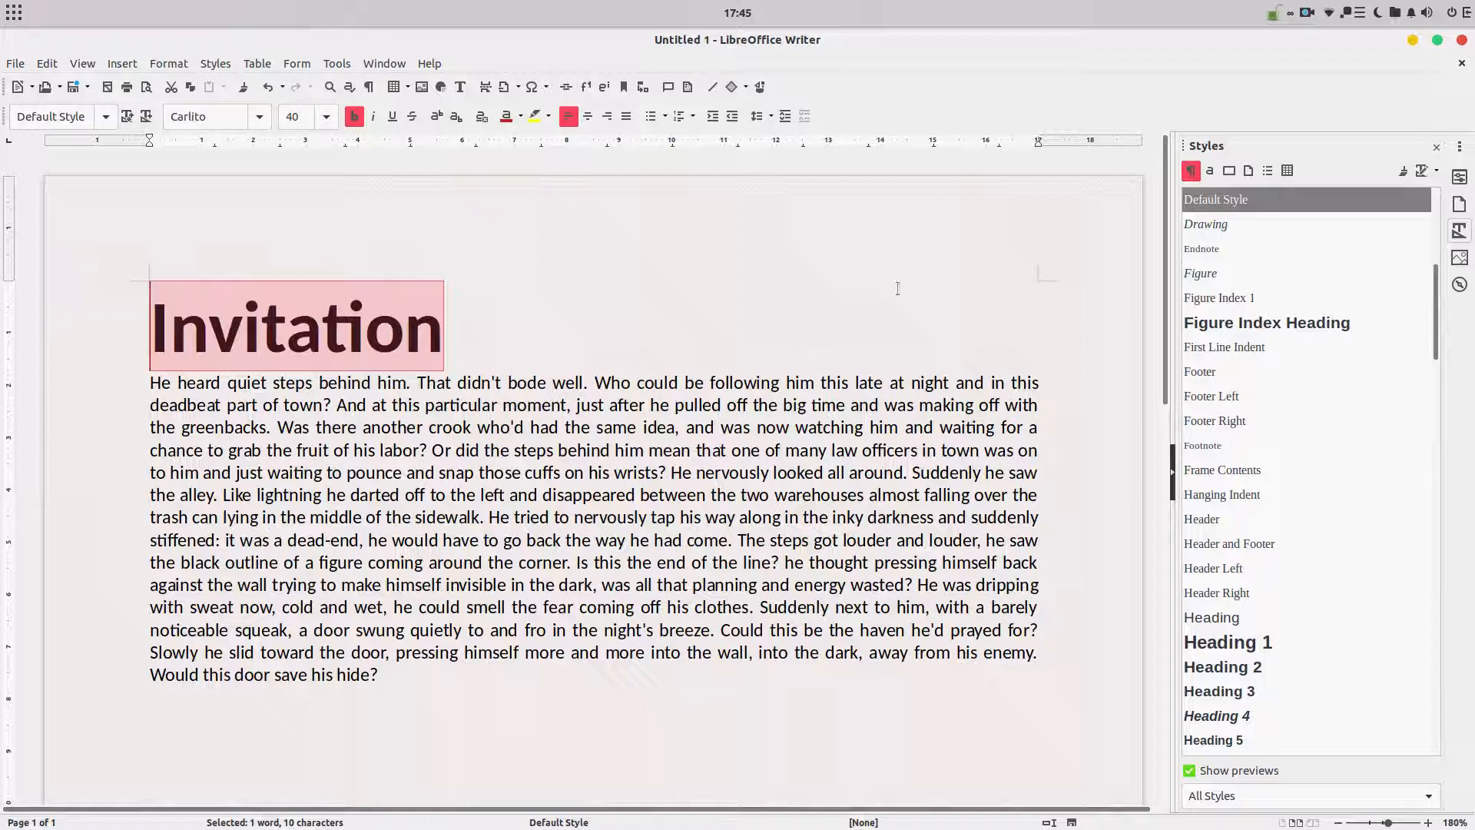
Step: Create a new paragraph style named my-invitation-title from the selected title
{"action": "left_click", "coordinate": [1404, 175]}
{"action": "left_click", "coordinate": [1405, 195]}
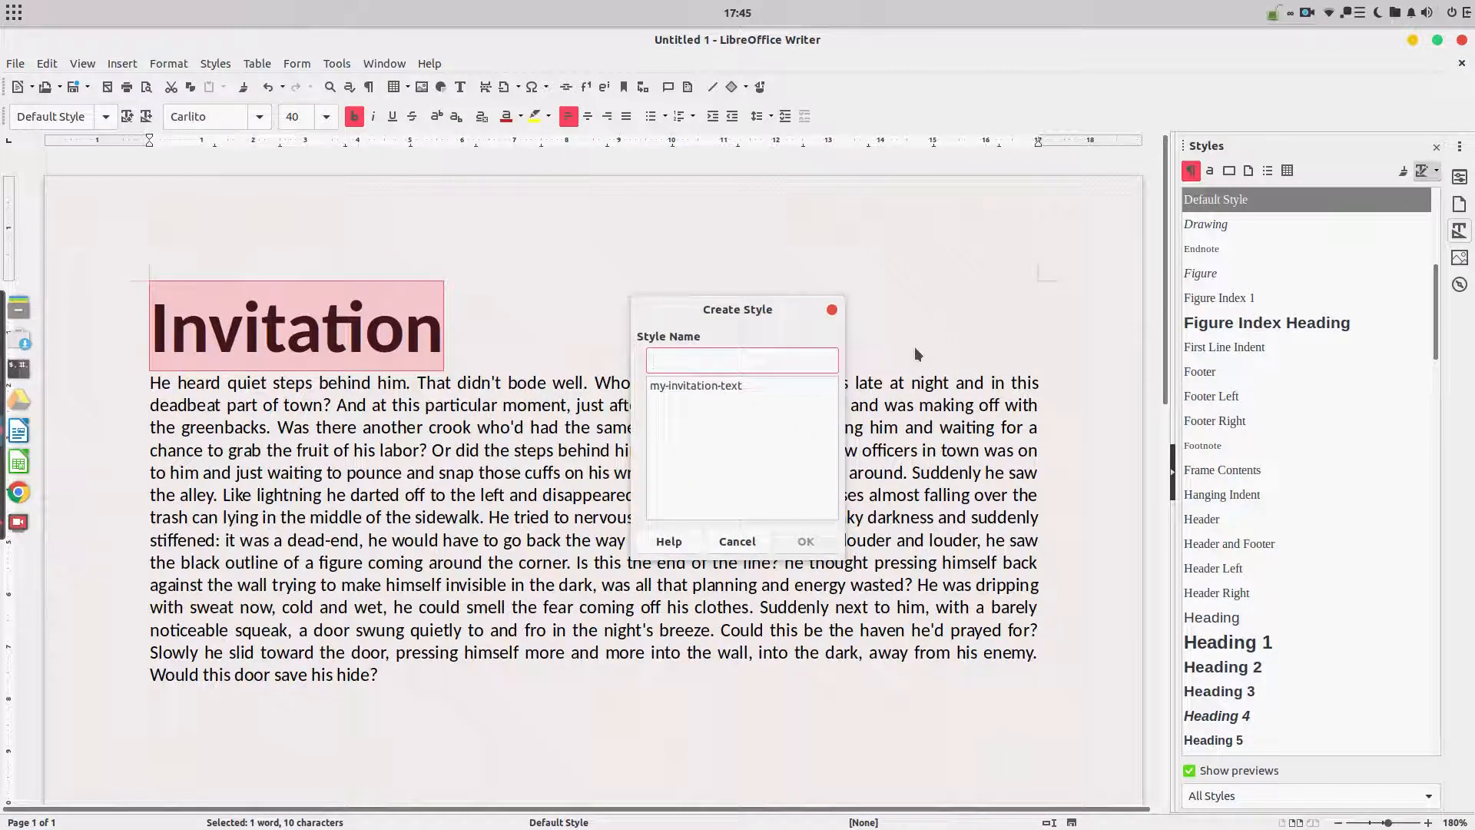
{"action": "type", "text": "my-invitation-t"}
{"action": "key", "text": "BackSpace"}
{"action": "key", "text": "BackSpace"}
{"action": "key", "text": "BackSpace"}
{"action": "type", "text": "e"}
{"action": "left_click", "coordinate": [806, 541]}
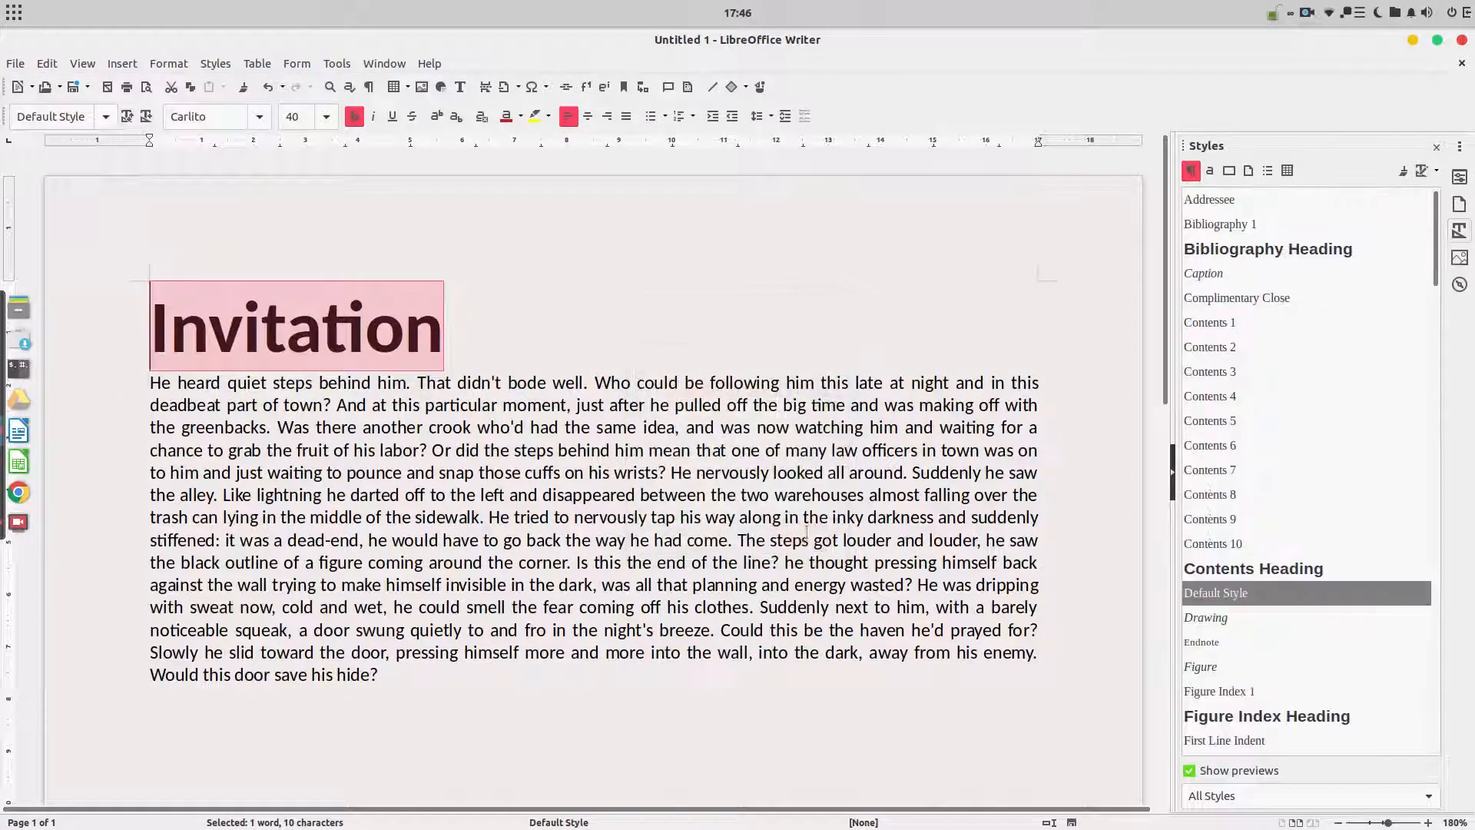
Step: Add a footer to the Default Style page
{"action": "left_click", "coordinate": [792, 491]}
{"action": "scroll", "coordinate": [792, 477], "scroll_direction": "down", "scroll_amount": 10}
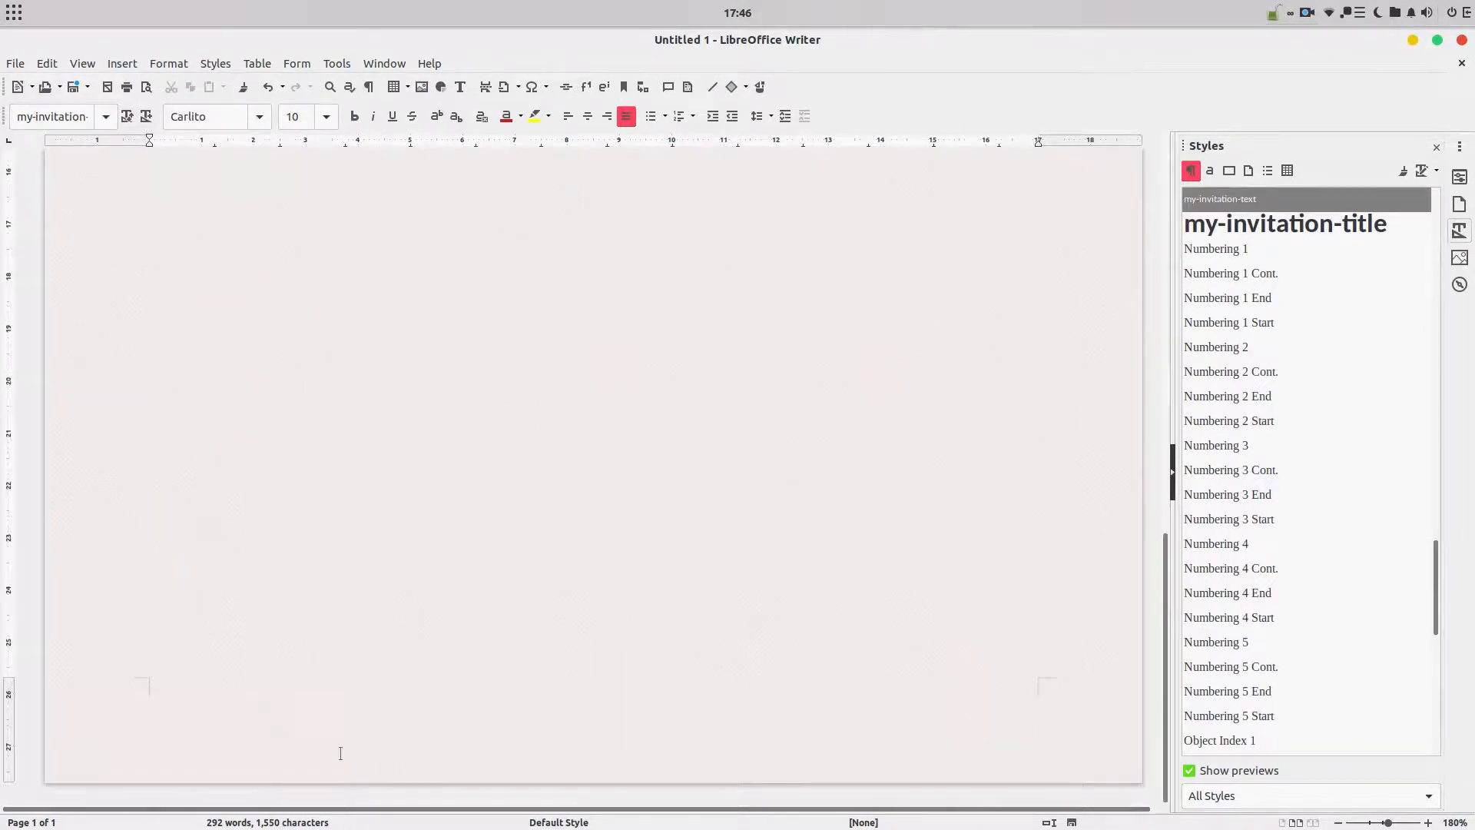
{"action": "left_click", "coordinate": [932, 681]}
{"action": "scroll", "coordinate": [625, 557], "scroll_direction": "down", "scroll_amount": 5}
{"action": "scroll", "coordinate": [636, 626], "scroll_direction": "down", "scroll_amount": 5, "text": "ctrl"}
{"action": "scroll", "coordinate": [618, 572], "scroll_direction": "up", "scroll_amount": 5}
{"action": "scroll", "coordinate": [616, 568], "scroll_direction": "down", "scroll_amount": 5}
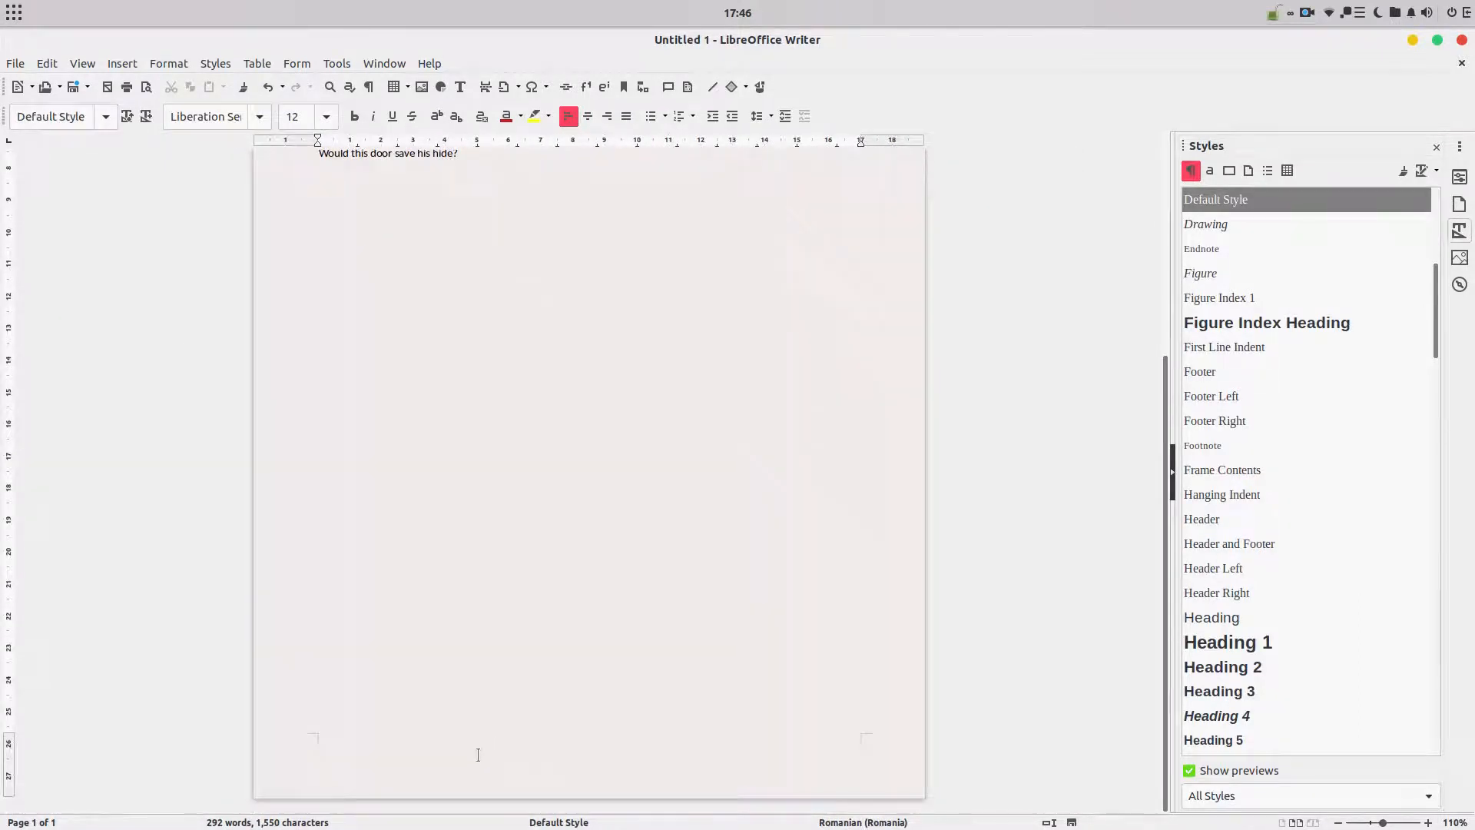
{"action": "left_click", "coordinate": [744, 722]}
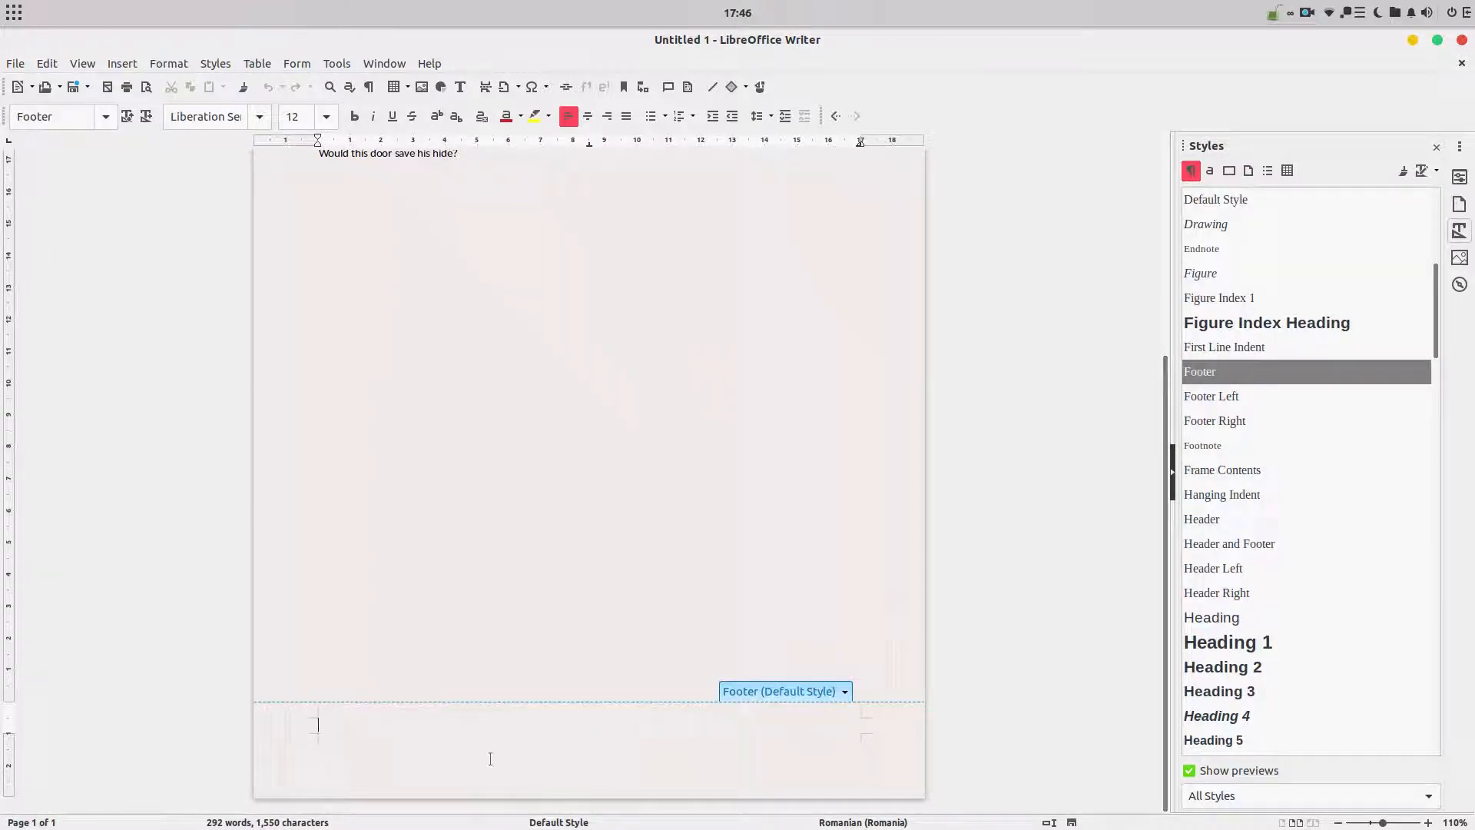
Step: Enter the sender's first name in the footer, followed by "– Washington DC - 2020 – Invitation to party"
{"action": "type", "text": "John - Washingto"}
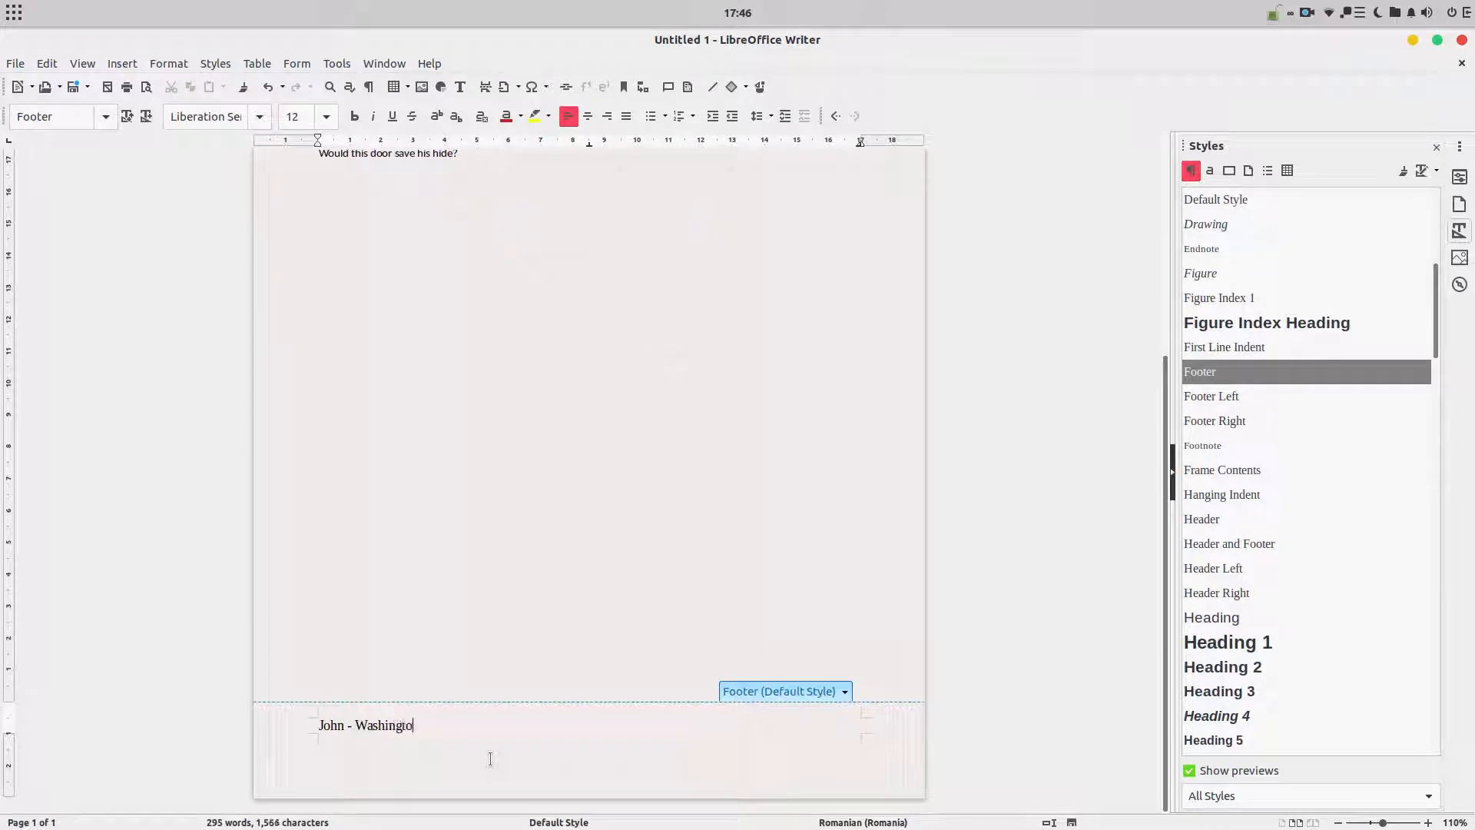
{"action": "type", "text": "n DC -"}
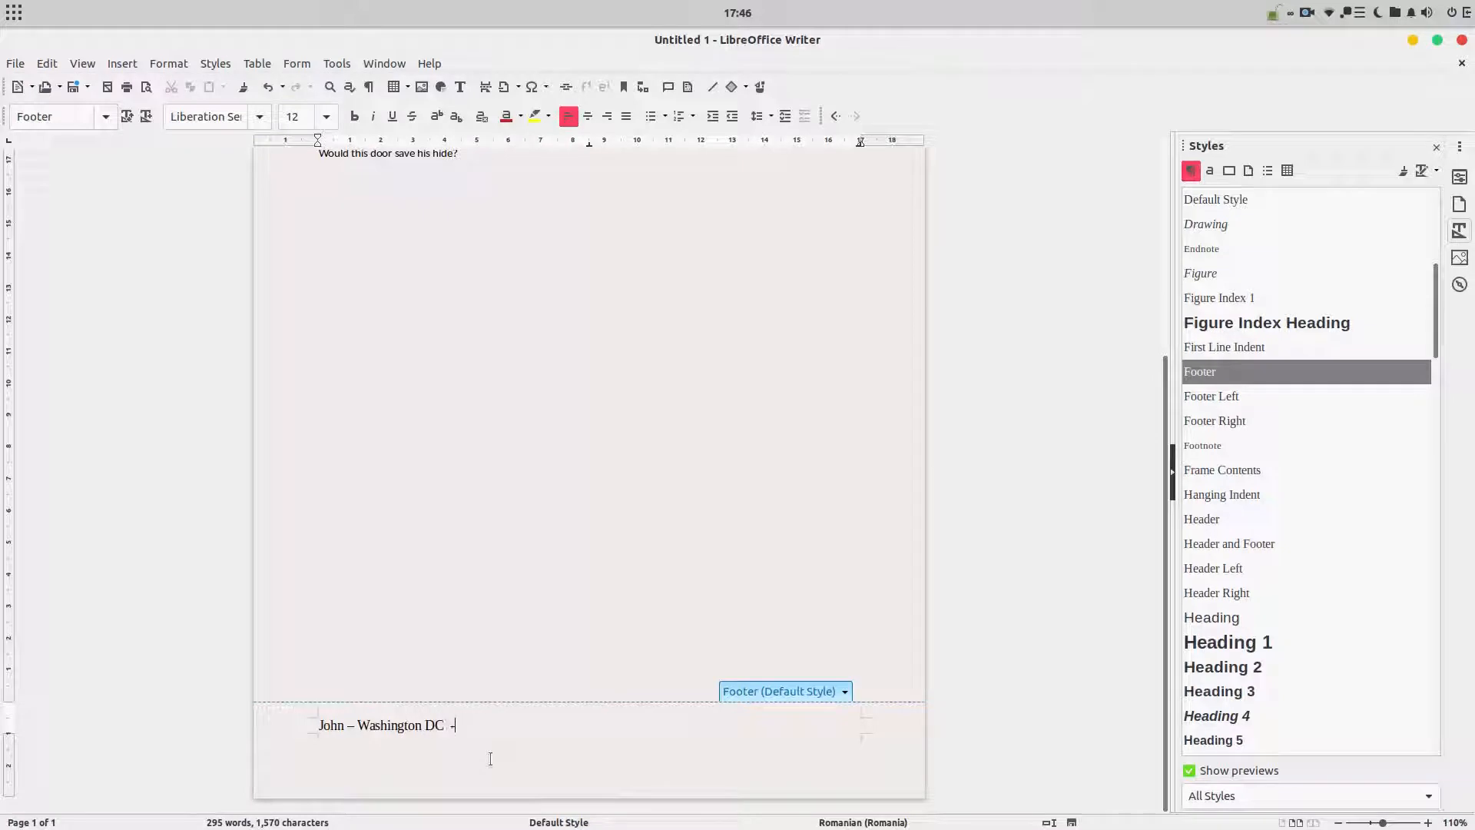
{"action": "type", "text": " 2020"}
{"action": "type", "text": "- 2020 – "}
{"action": "type", "text": "Invita"}
{"action": "type", "text": "tion "}
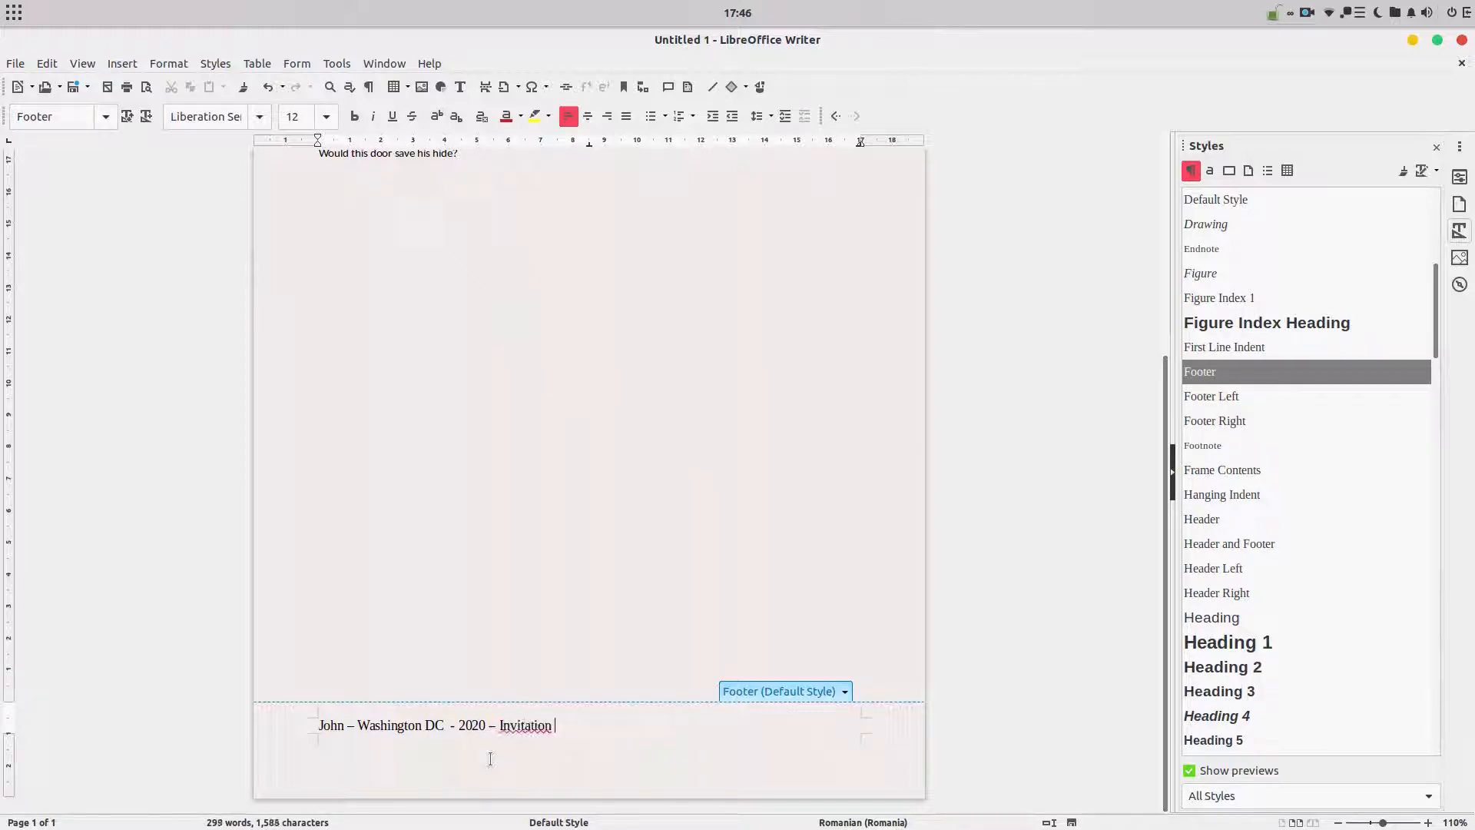
{"action": "type", "text": "to party"}
Step: Set the language of the whole footer line to English (USA)
{"action": "right_click", "coordinate": [527, 726]}
{"action": "left_click", "coordinate": [528, 729]}
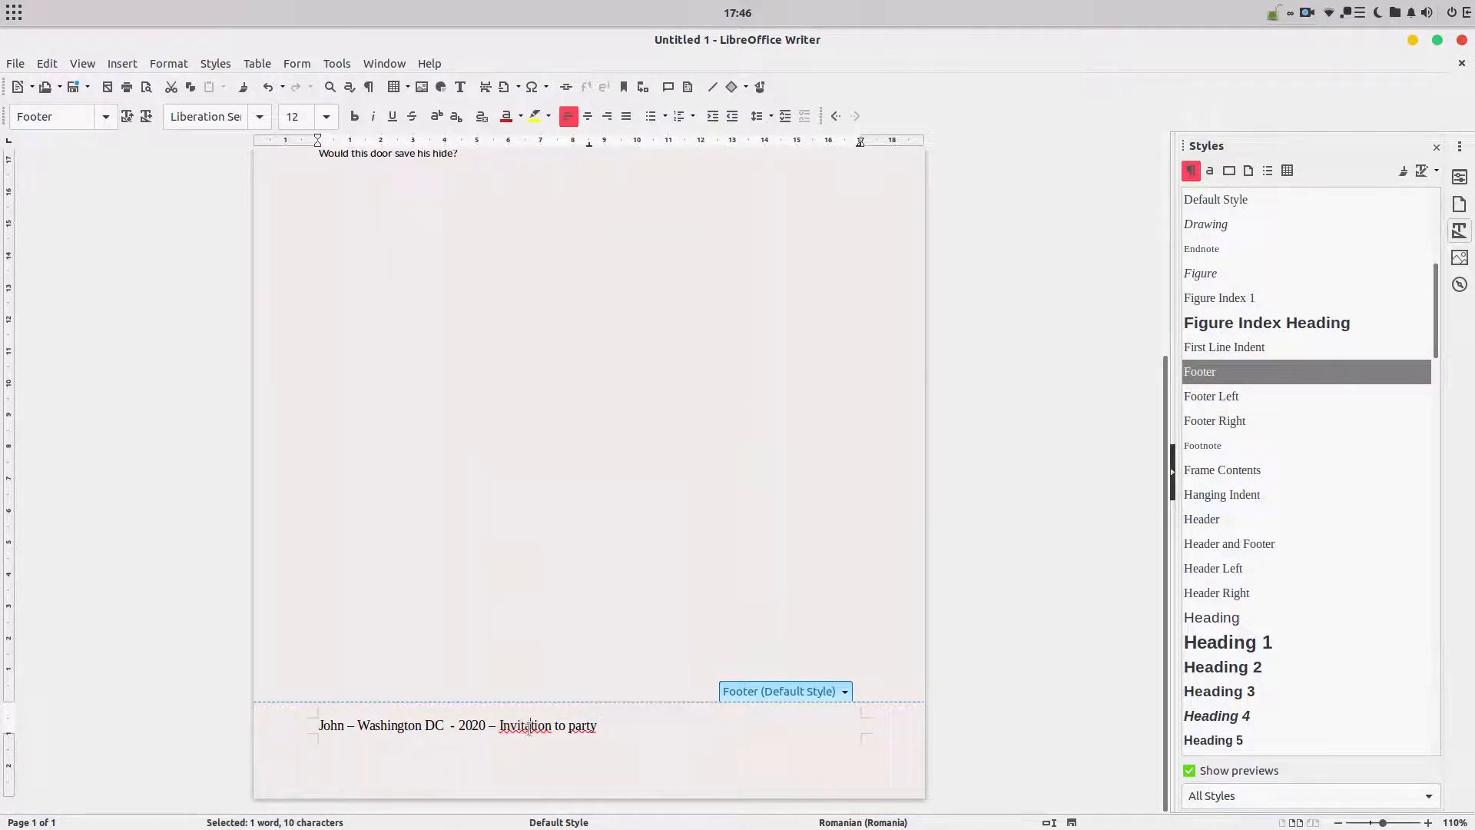
{"action": "triple_click", "coordinate": [632, 730]}
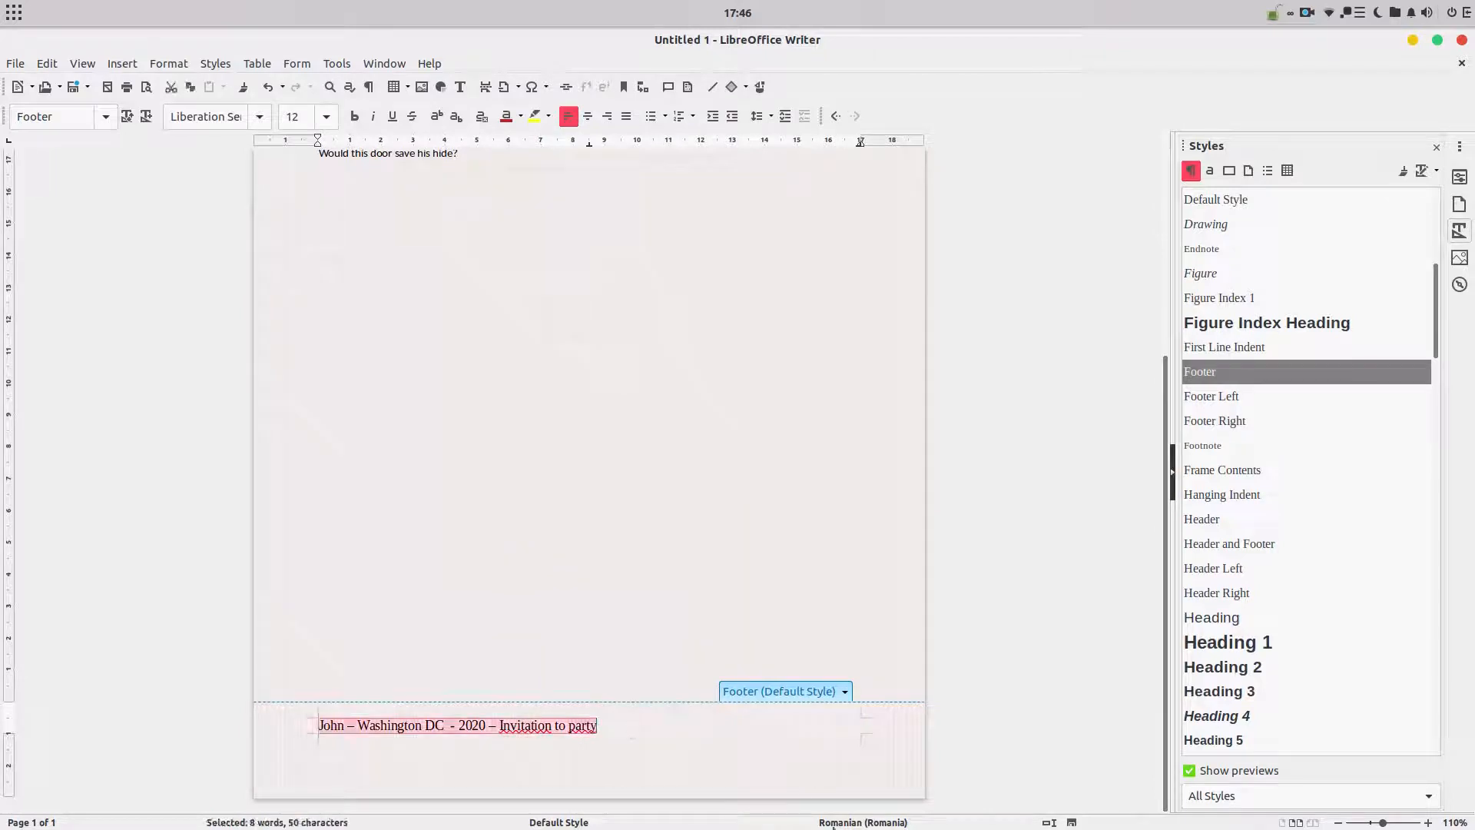
{"action": "left_click", "coordinate": [837, 822]}
{"action": "left_click", "coordinate": [876, 720]}
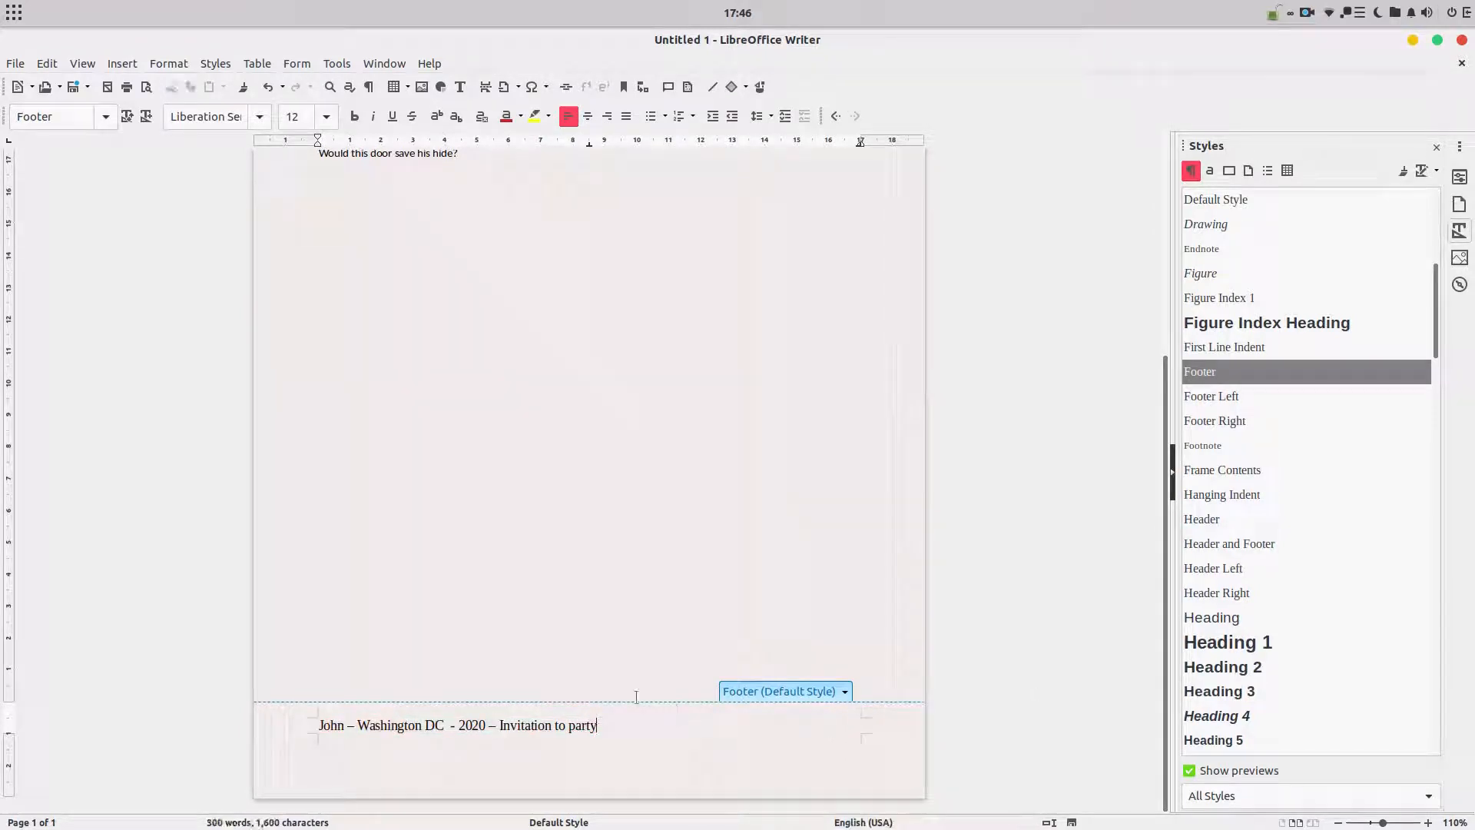
Step: Format the footer line as Carlito, 10 pt, and center it
{"action": "triple_click", "coordinate": [593, 726]}
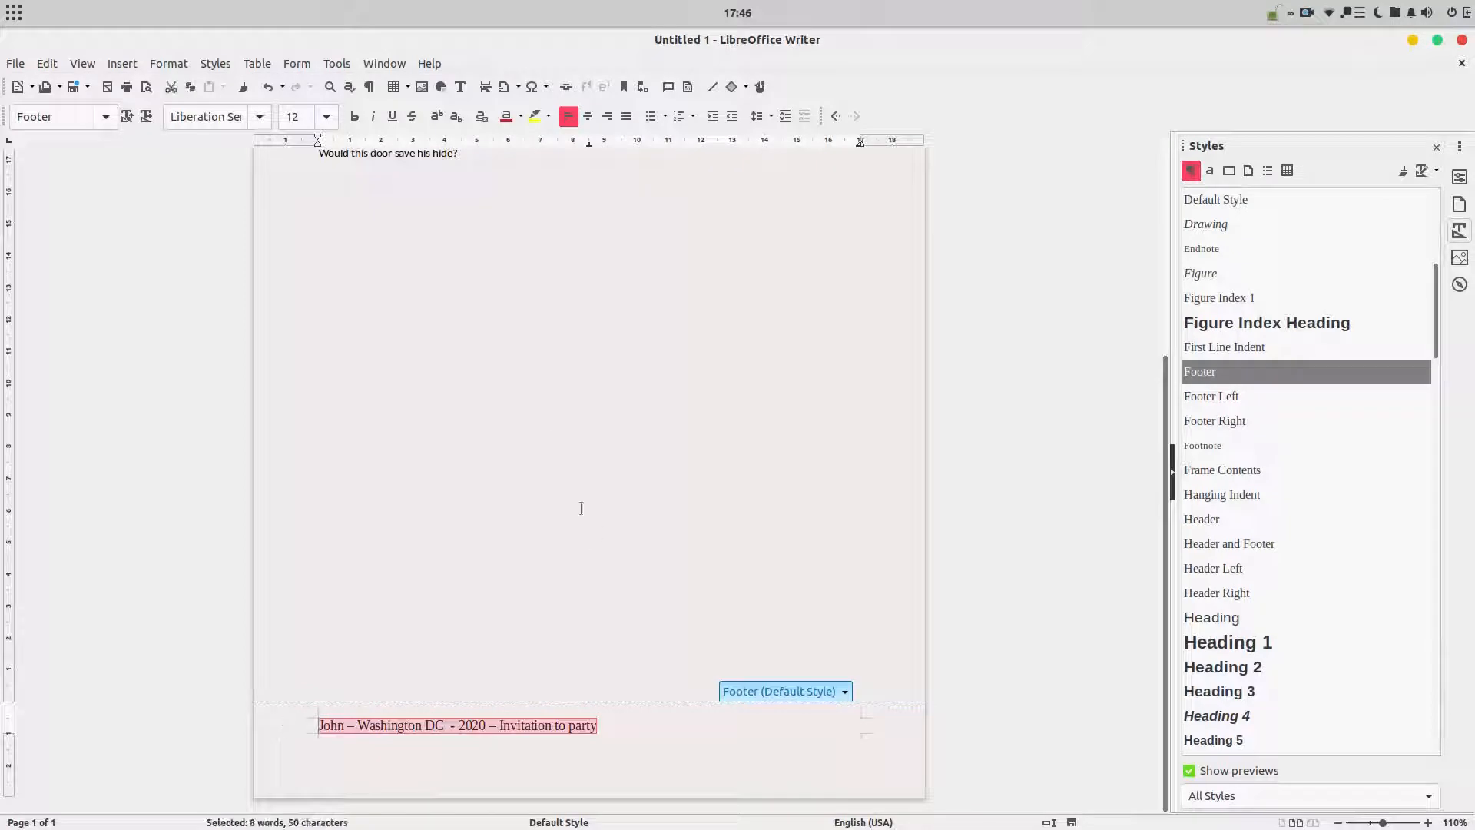
{"action": "left_click", "coordinate": [327, 116]}
{"action": "left_click", "coordinate": [320, 151]}
{"action": "left_click", "coordinate": [588, 116]}
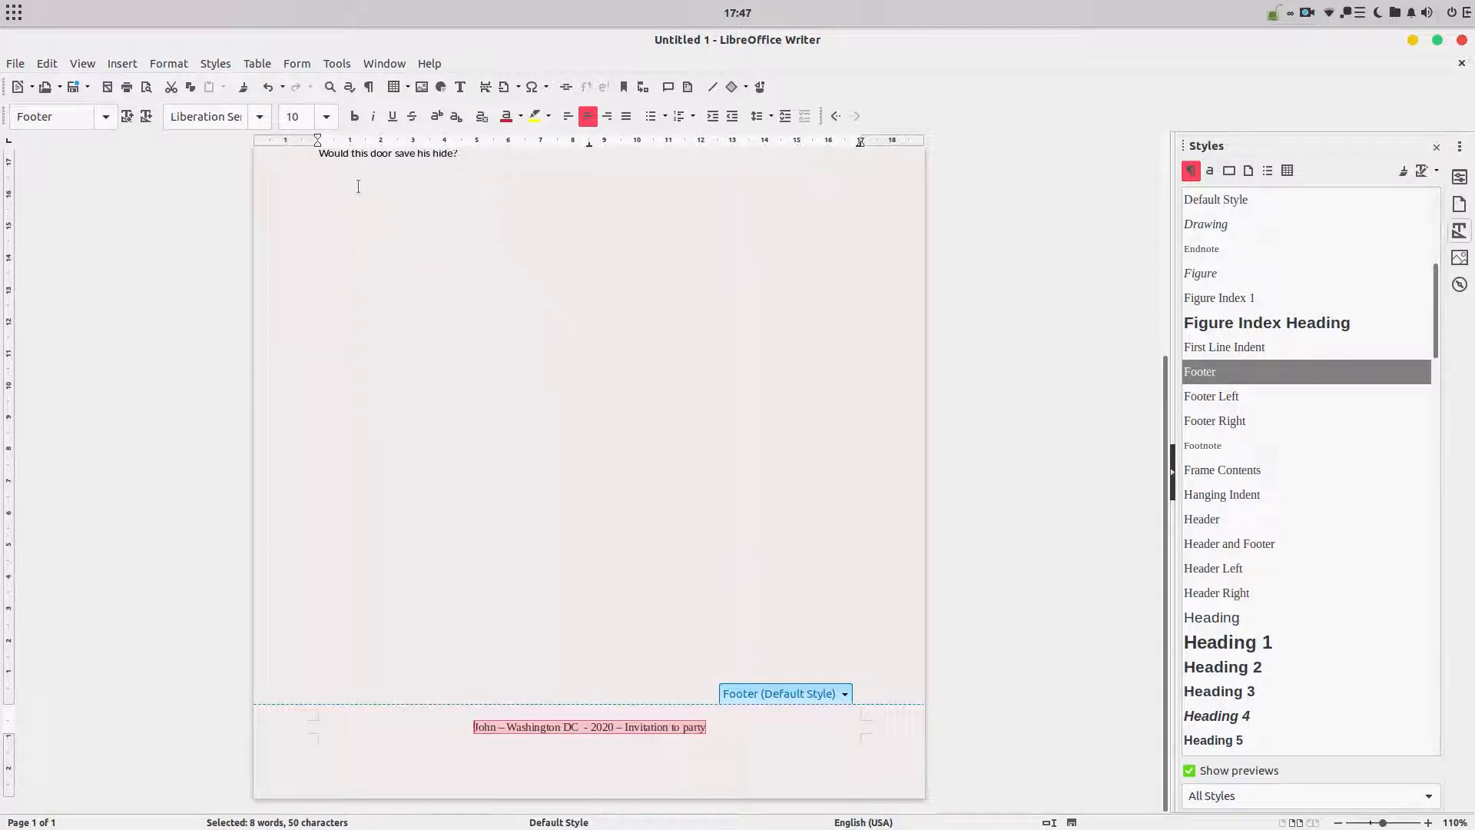
{"action": "left_click", "coordinate": [260, 116]}
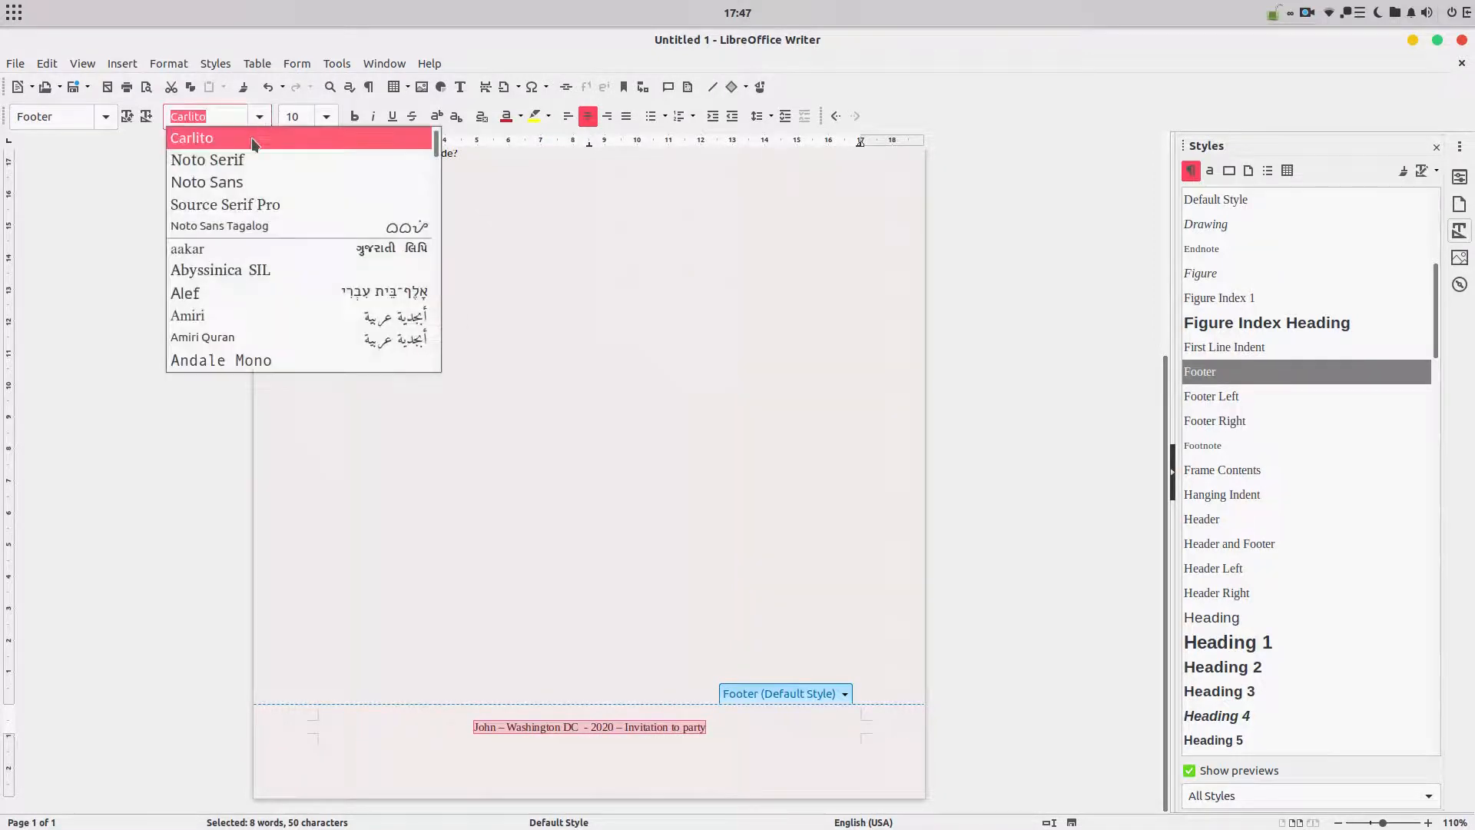
{"action": "left_click", "coordinate": [254, 136]}
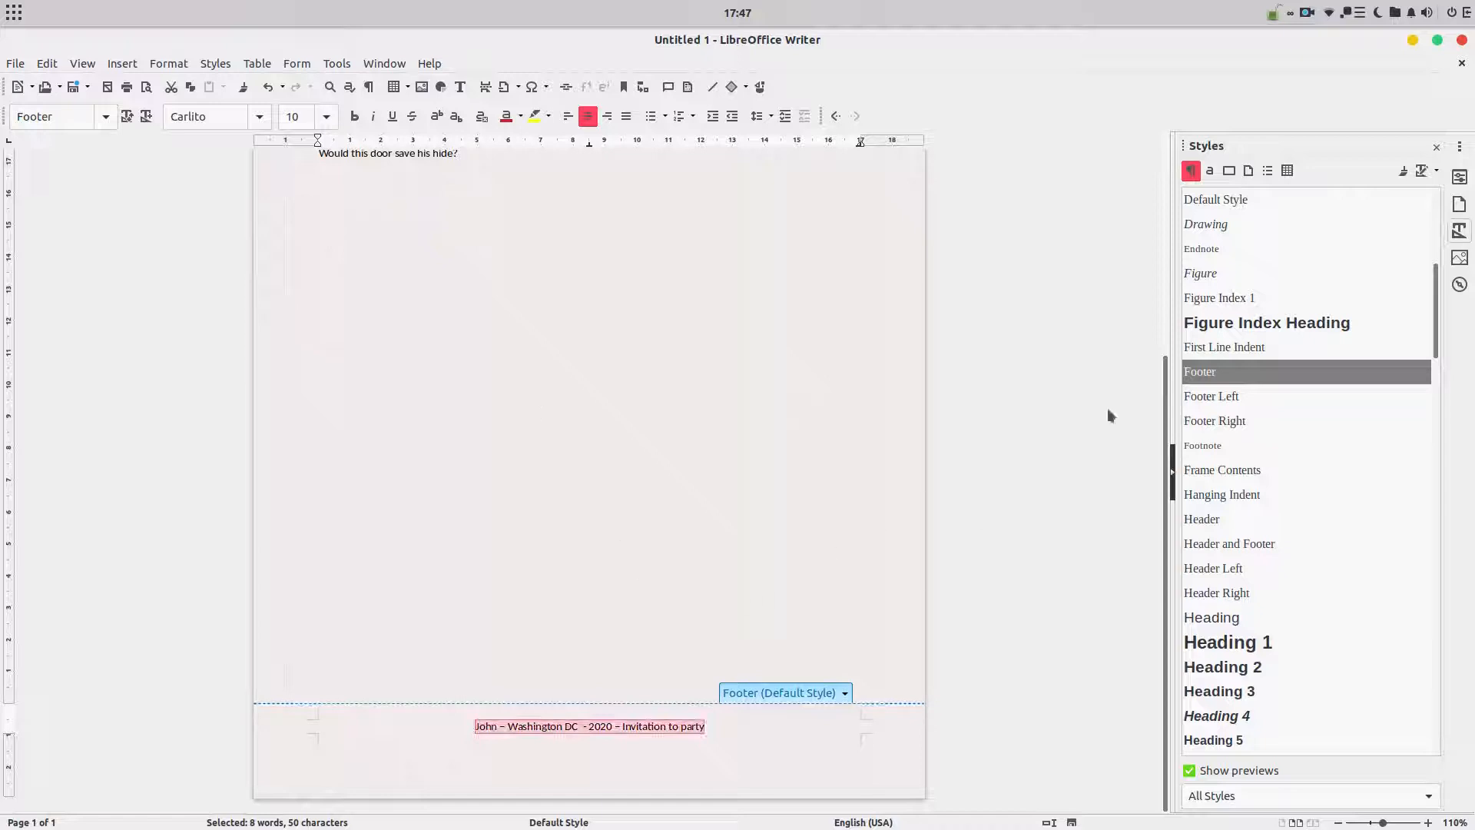
Step: Create a new paragraph style named my-invitation-footnote from the selected footer line
{"action": "left_click", "coordinate": [1436, 170]}
{"action": "left_click", "coordinate": [1391, 194]}
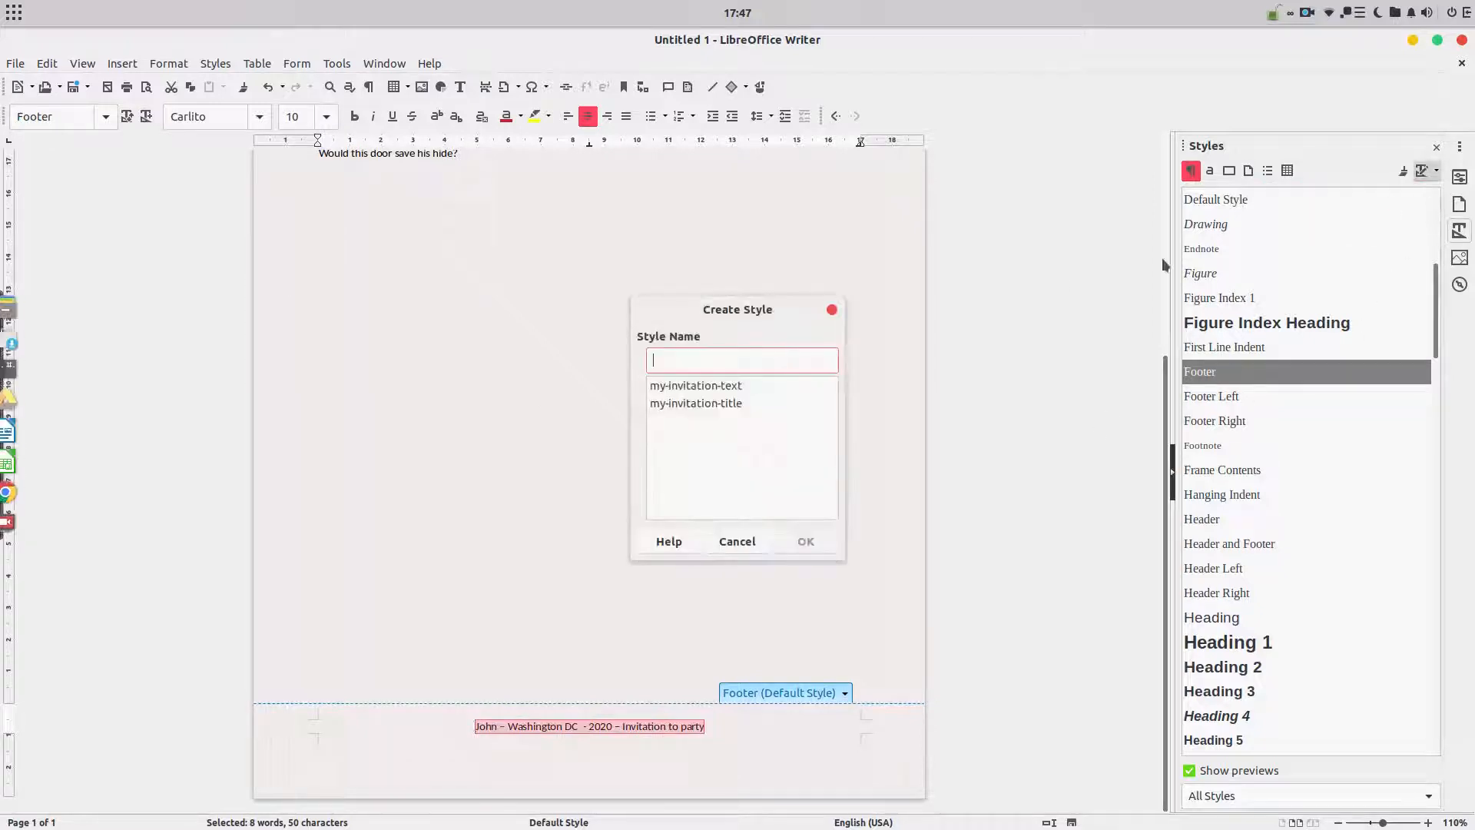
{"action": "type", "text": "my-invitation-text"}
{"action": "key", "text": "End"}
{"action": "type", "text": "footnote"}
{"action": "left_click", "coordinate": [799, 537]}
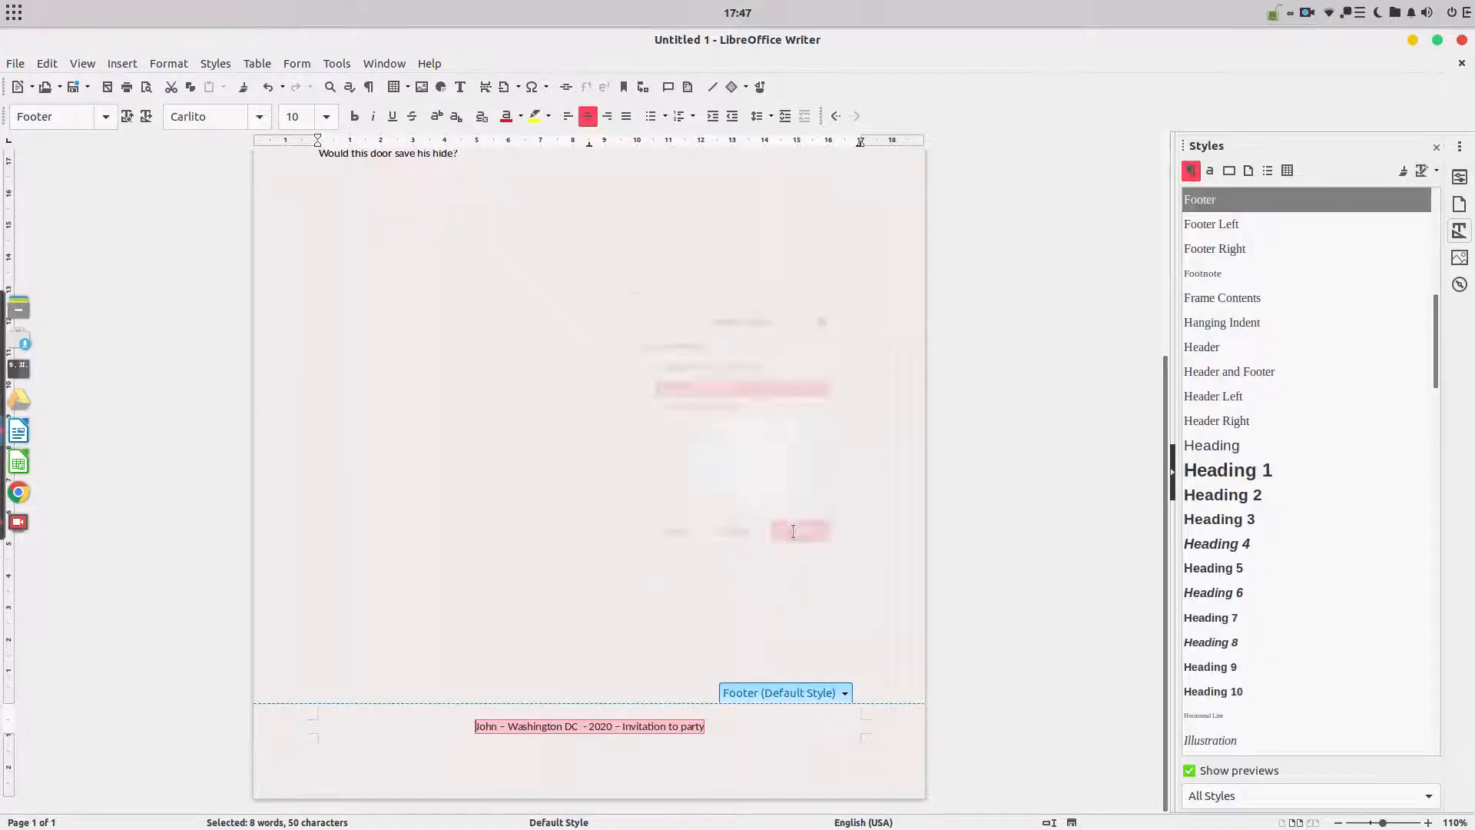
Step: Set the page margins to 5 cm left, 4 cm right, 6 cm top and 4 cm bottom in the page style
{"action": "left_click", "coordinate": [682, 465]}
{"action": "scroll", "coordinate": [666, 428], "scroll_direction": "up", "scroll_amount": 5}
{"action": "left_click", "coordinate": [588, 383]}
{"action": "left_click", "coordinate": [188, 64]}
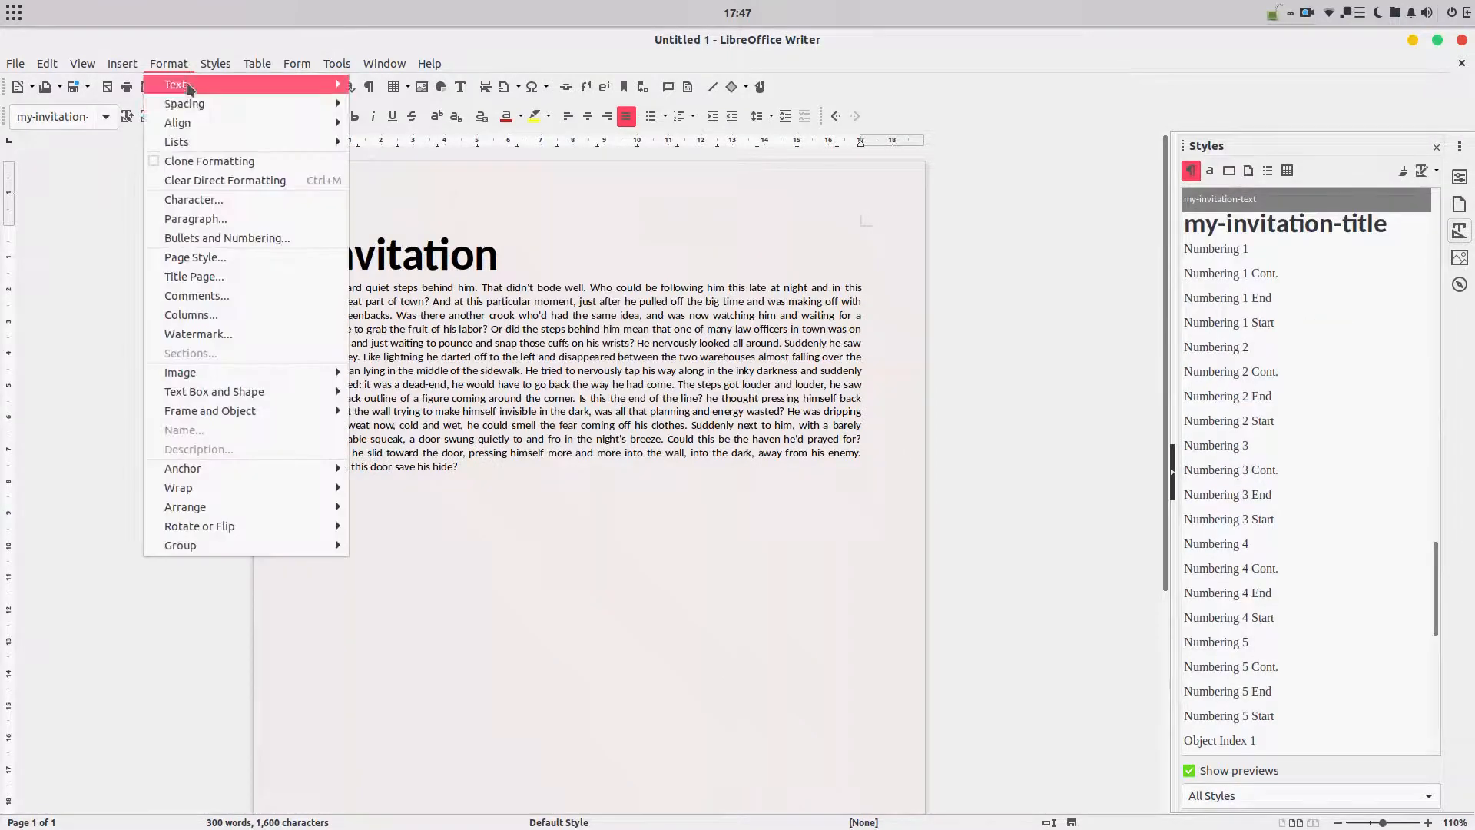
{"action": "left_click", "coordinate": [209, 257]}
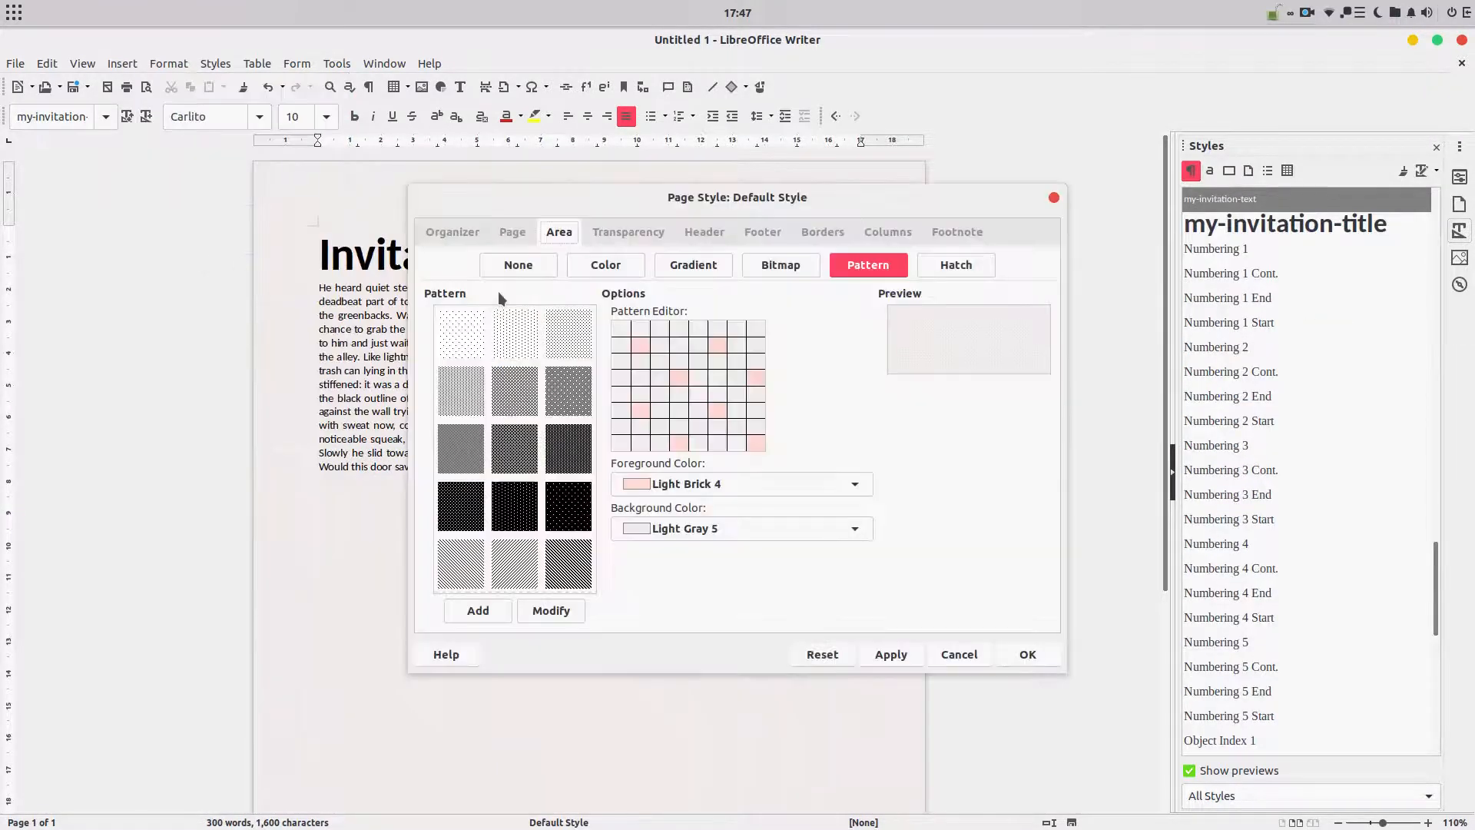
{"action": "left_click", "coordinate": [514, 232]}
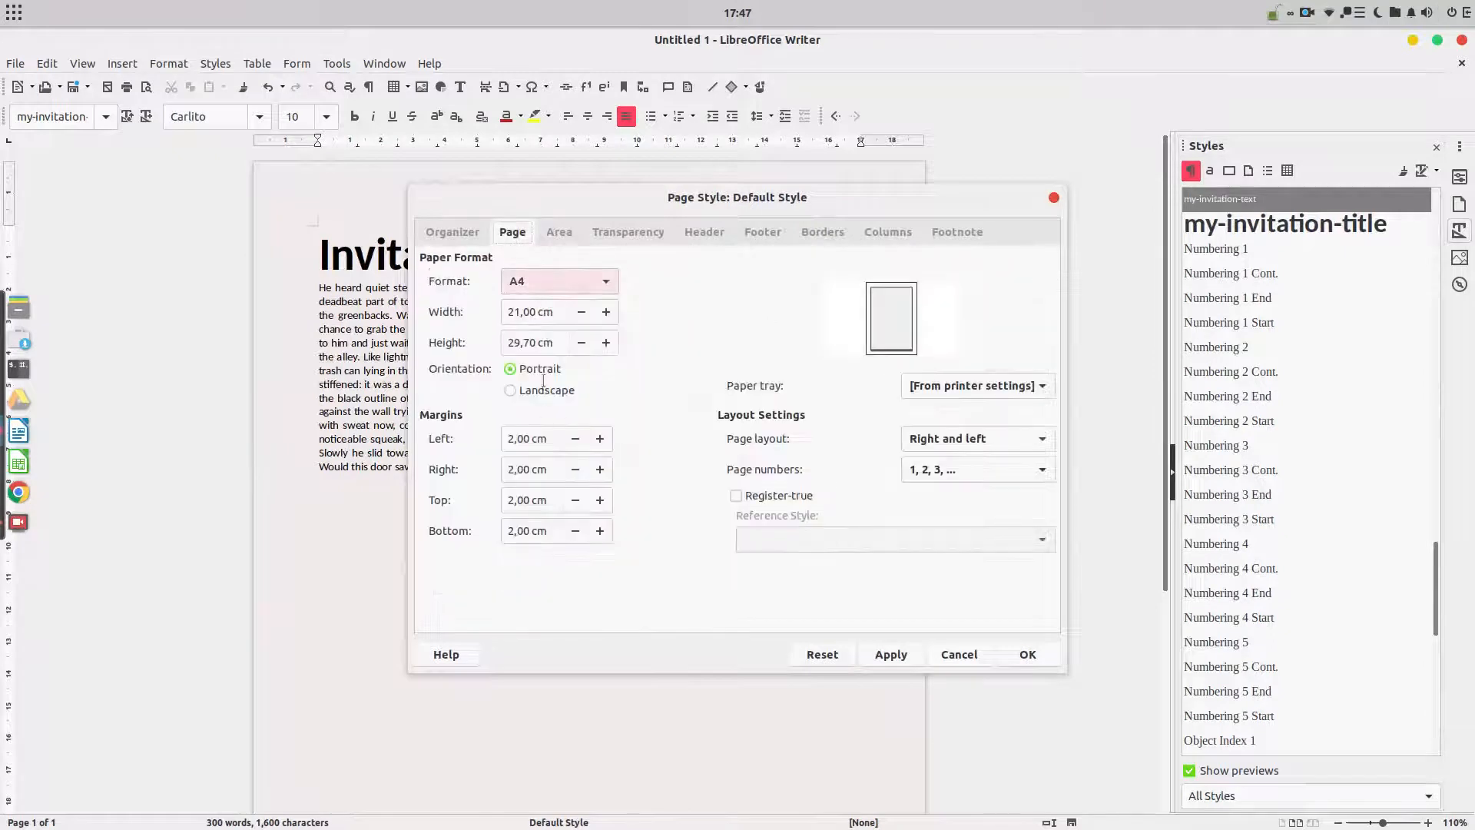
{"action": "left_click", "coordinate": [530, 439]}
{"action": "type", "text": "5"}
{"action": "key", "text": "Tab"}
{"action": "type", "text": "4"}
{"action": "key", "text": "Tab"}
{"action": "type", "text": "6"}
{"action": "key", "text": "Tab"}
{"action": "type", "text": "4"}
{"action": "key", "text": "Tab"}
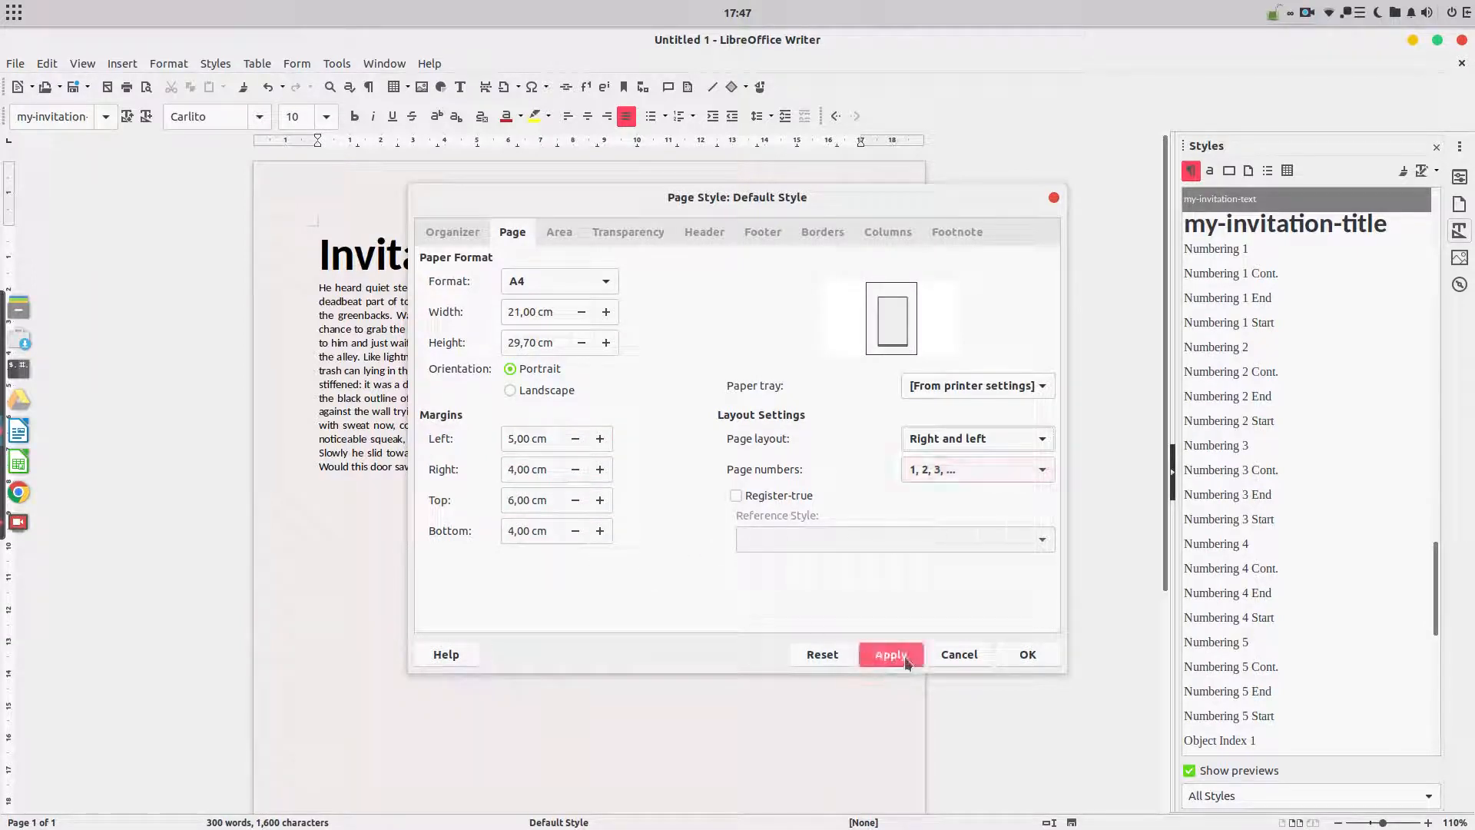
{"action": "left_click", "coordinate": [1026, 655]}
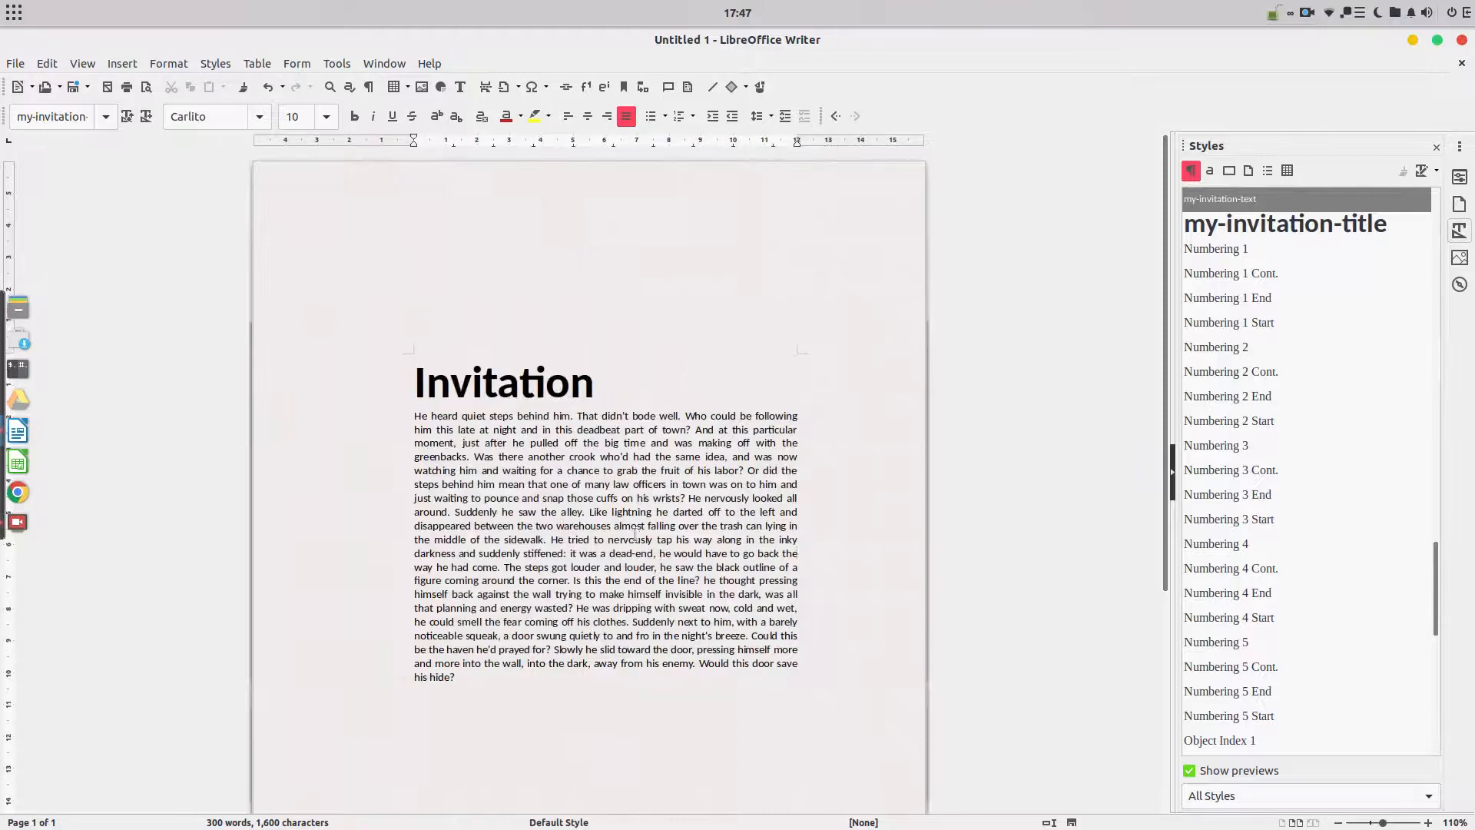
Step: Set the spacing below paragraph to 2 cm in the my-invitation-title paragraph style
{"action": "scroll", "coordinate": [636, 534], "scroll_direction": "down", "scroll_amount": 5}
{"action": "scroll", "coordinate": [634, 534], "scroll_direction": "down", "scroll_amount": 2}
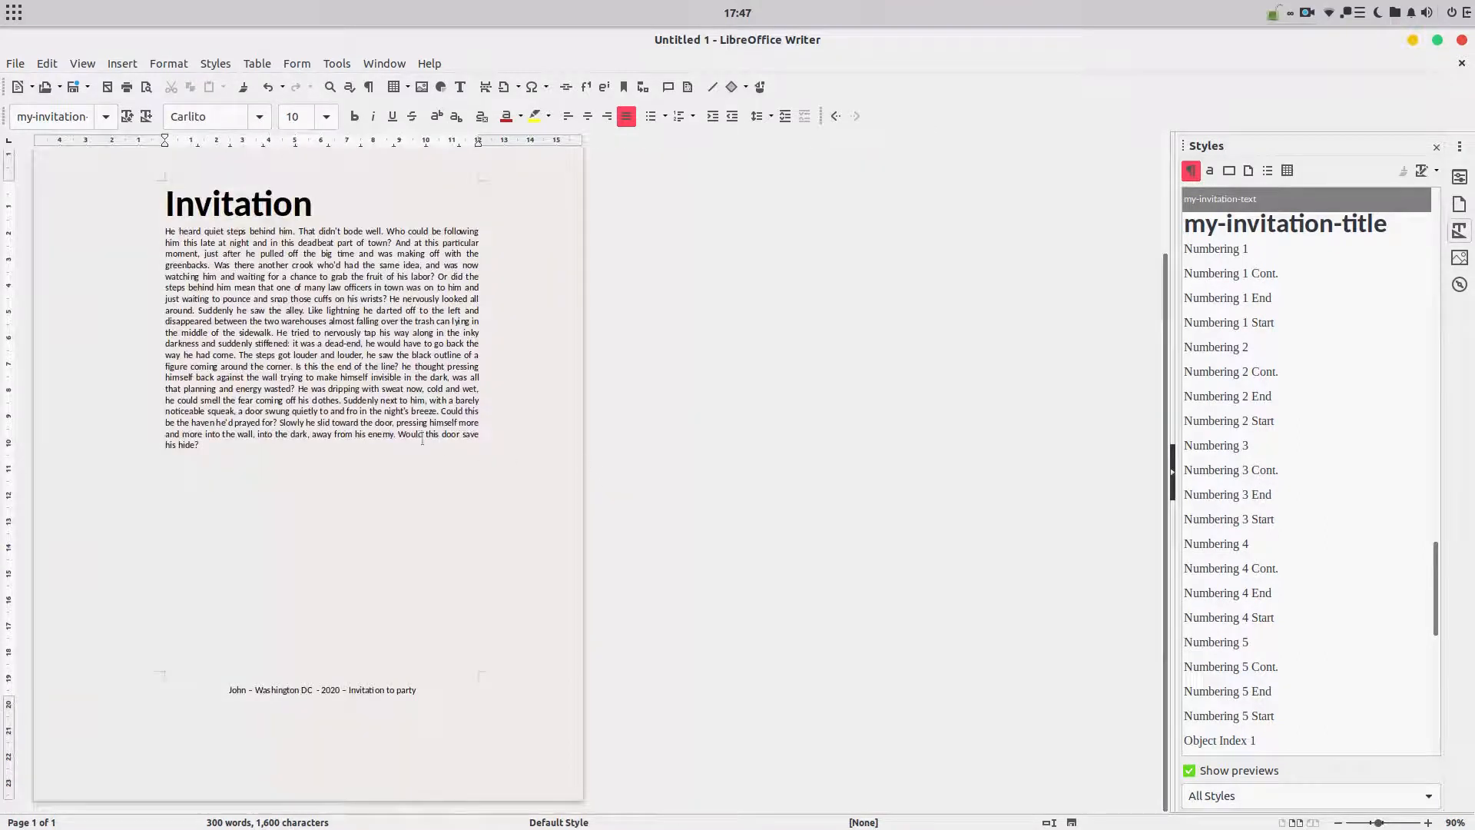
{"action": "right_click", "coordinate": [1232, 228]}
{"action": "left_click", "coordinate": [1247, 257]}
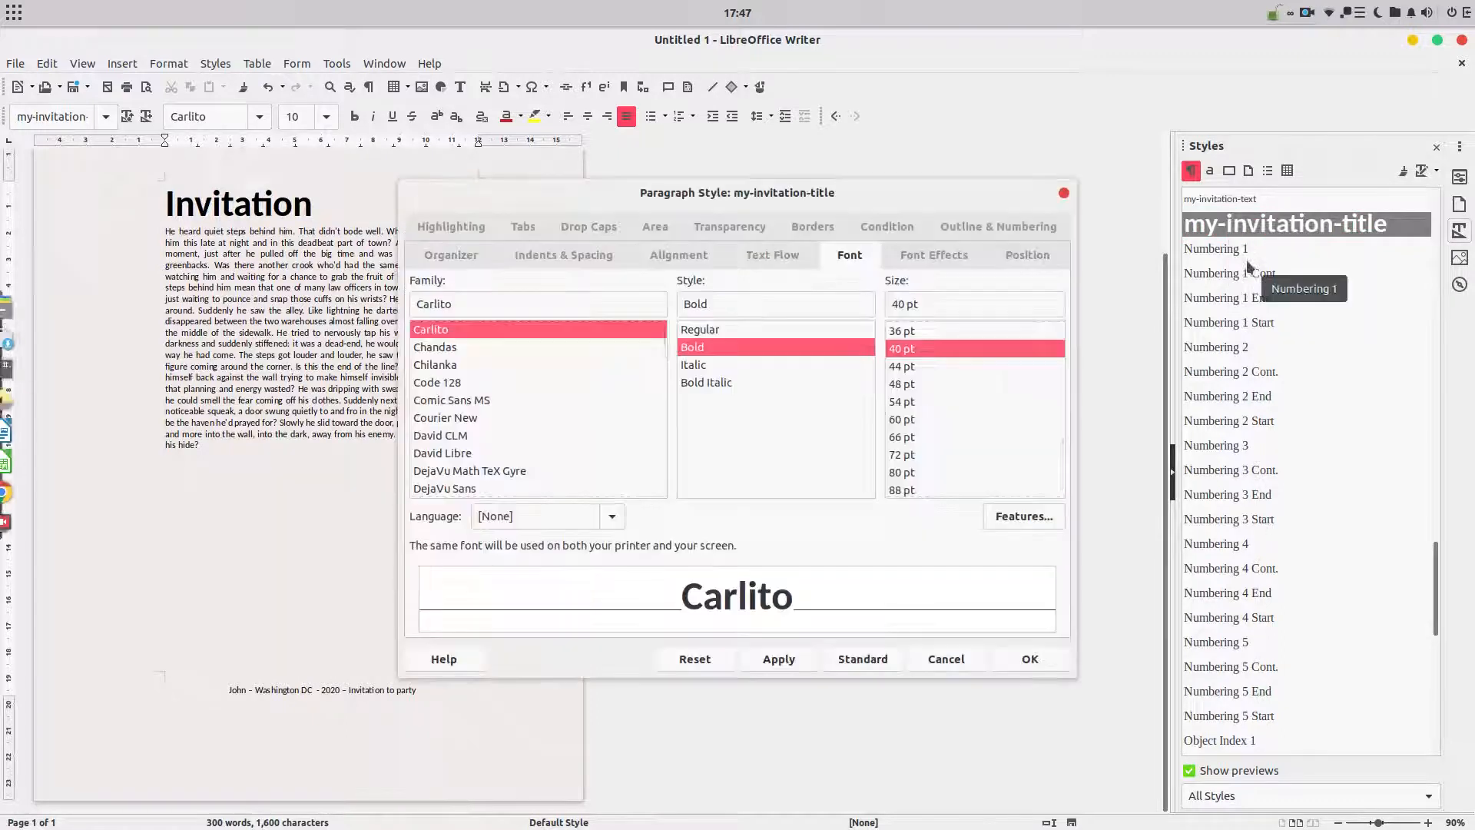
{"action": "left_click", "coordinate": [564, 256]}
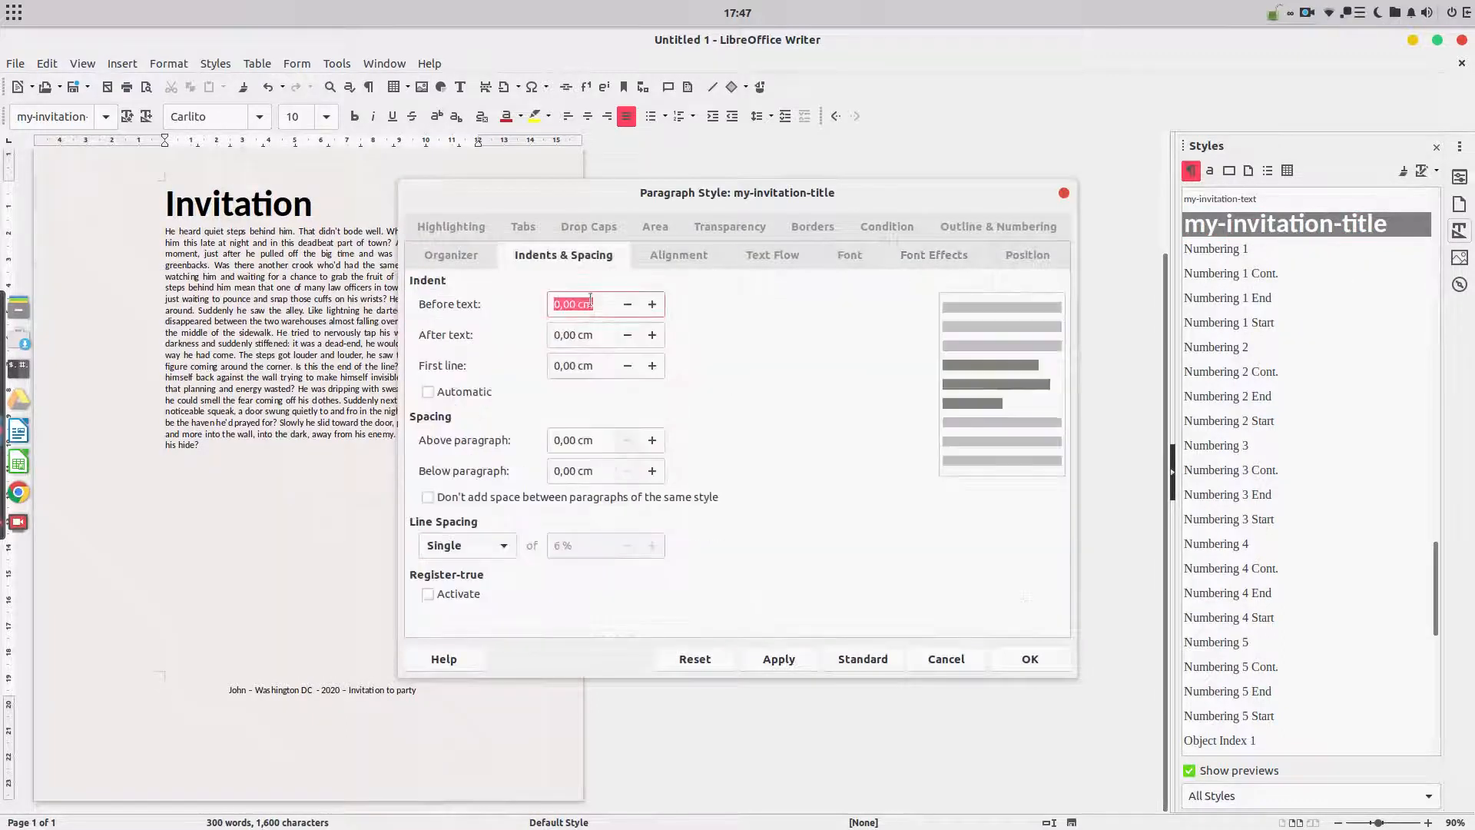
{"action": "triple_click", "coordinate": [597, 471]}
{"action": "type", "text": "2"}
{"action": "left_click", "coordinate": [780, 659]}
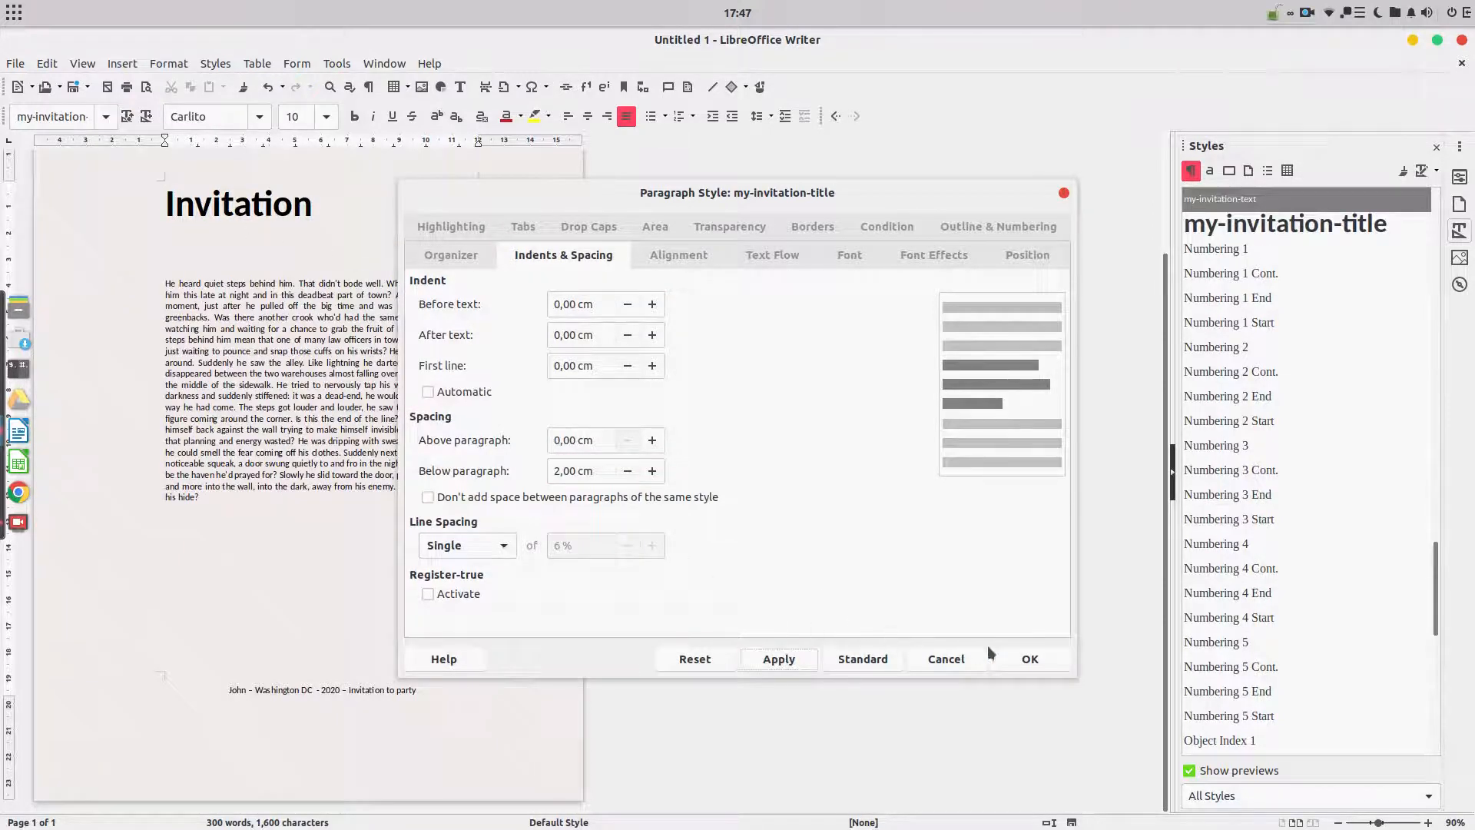
{"action": "left_click", "coordinate": [1026, 658]}
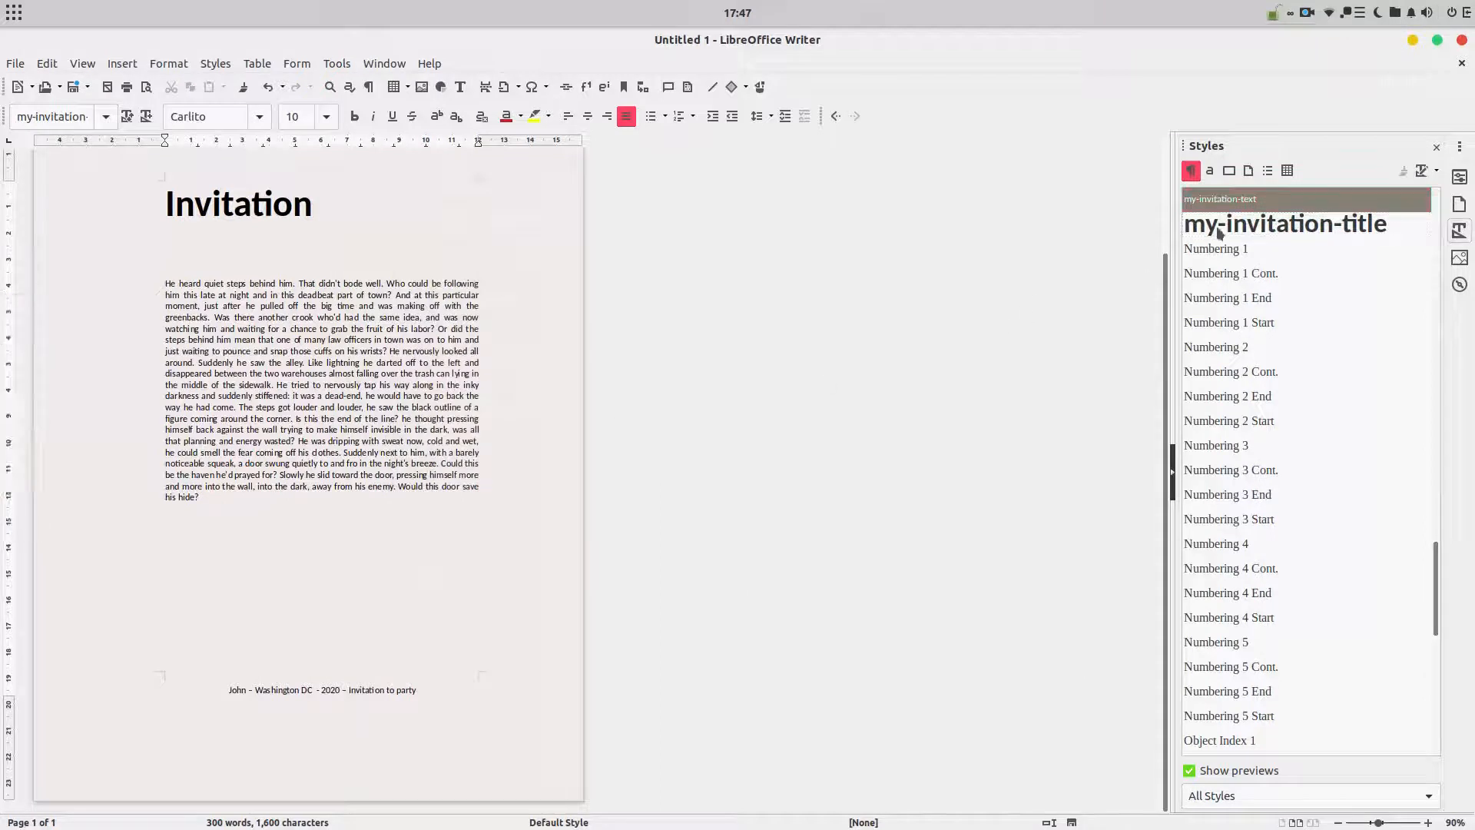
Step: Set the line spacing of the my-invitation-text paragraph style to 1.5 Lines
{"action": "right_click", "coordinate": [1223, 201]}
{"action": "left_click", "coordinate": [1261, 227]}
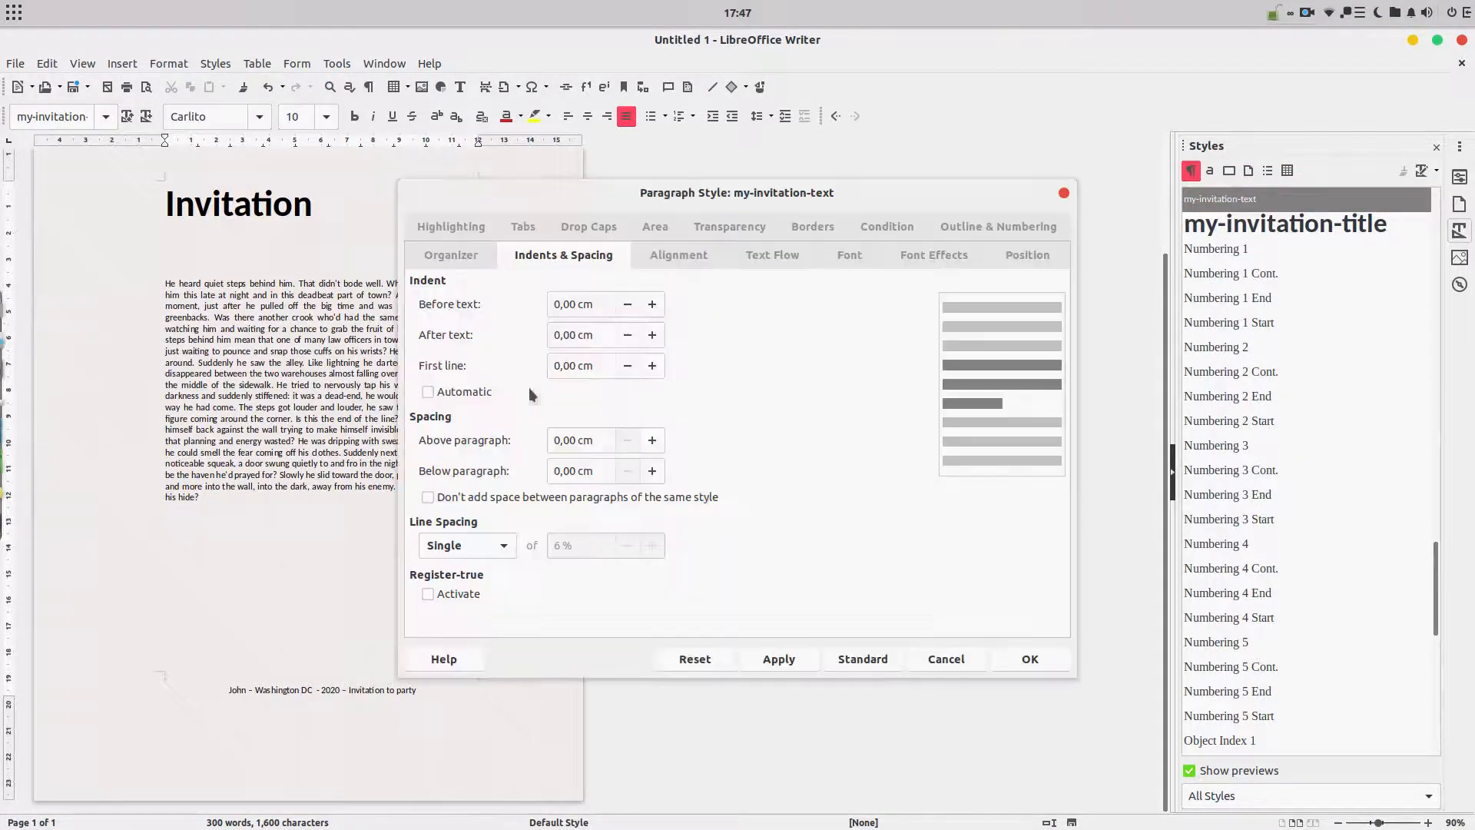
{"action": "left_click", "coordinate": [480, 557]}
{"action": "left_click", "coordinate": [478, 591]}
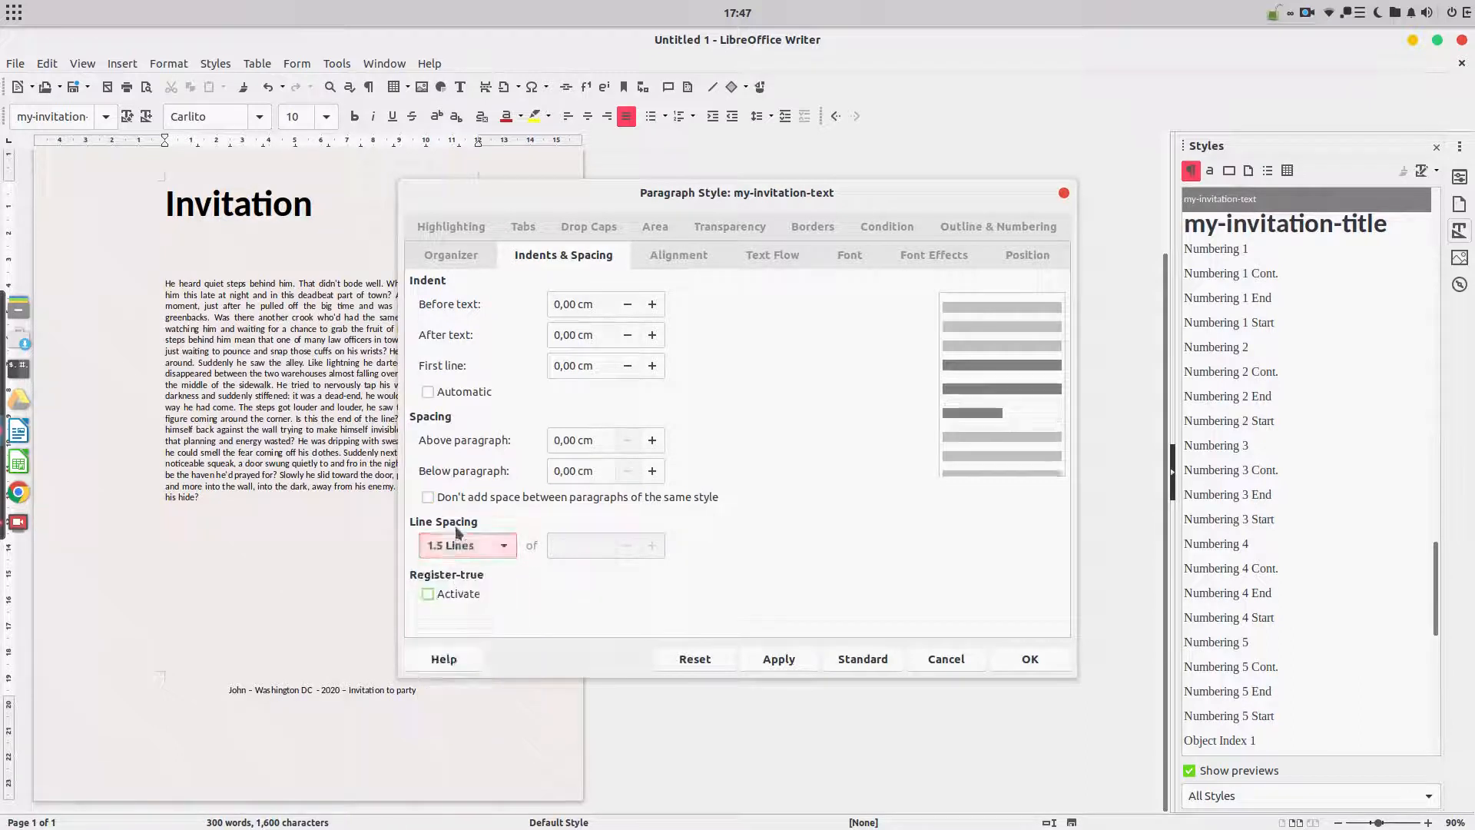
{"action": "left_click", "coordinate": [792, 662]}
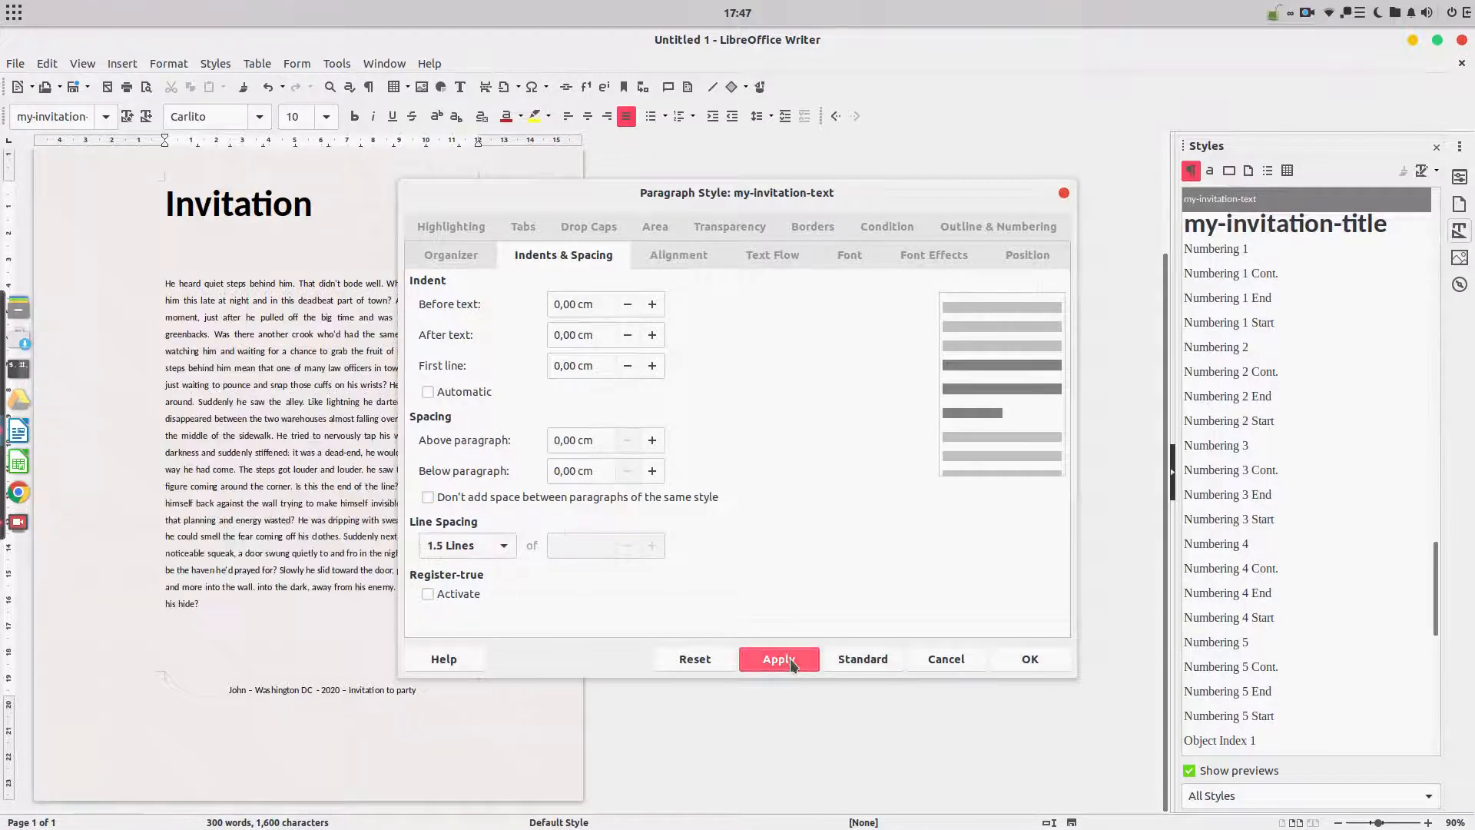
{"action": "left_click", "coordinate": [1030, 658]}
Step: Review the page layout and the styles applied to the invitation's title, body text and footer
{"action": "scroll", "coordinate": [432, 330], "scroll_direction": "up", "scroll_amount": 3}
{"action": "scroll", "coordinate": [392, 319], "scroll_direction": "down", "scroll_amount": 3}
{"action": "scroll", "coordinate": [348, 306], "scroll_direction": "up", "scroll_amount": 3}
{"action": "left_click", "coordinate": [316, 329]}
{"action": "scroll", "coordinate": [322, 346], "scroll_direction": "down", "scroll_amount": 3}
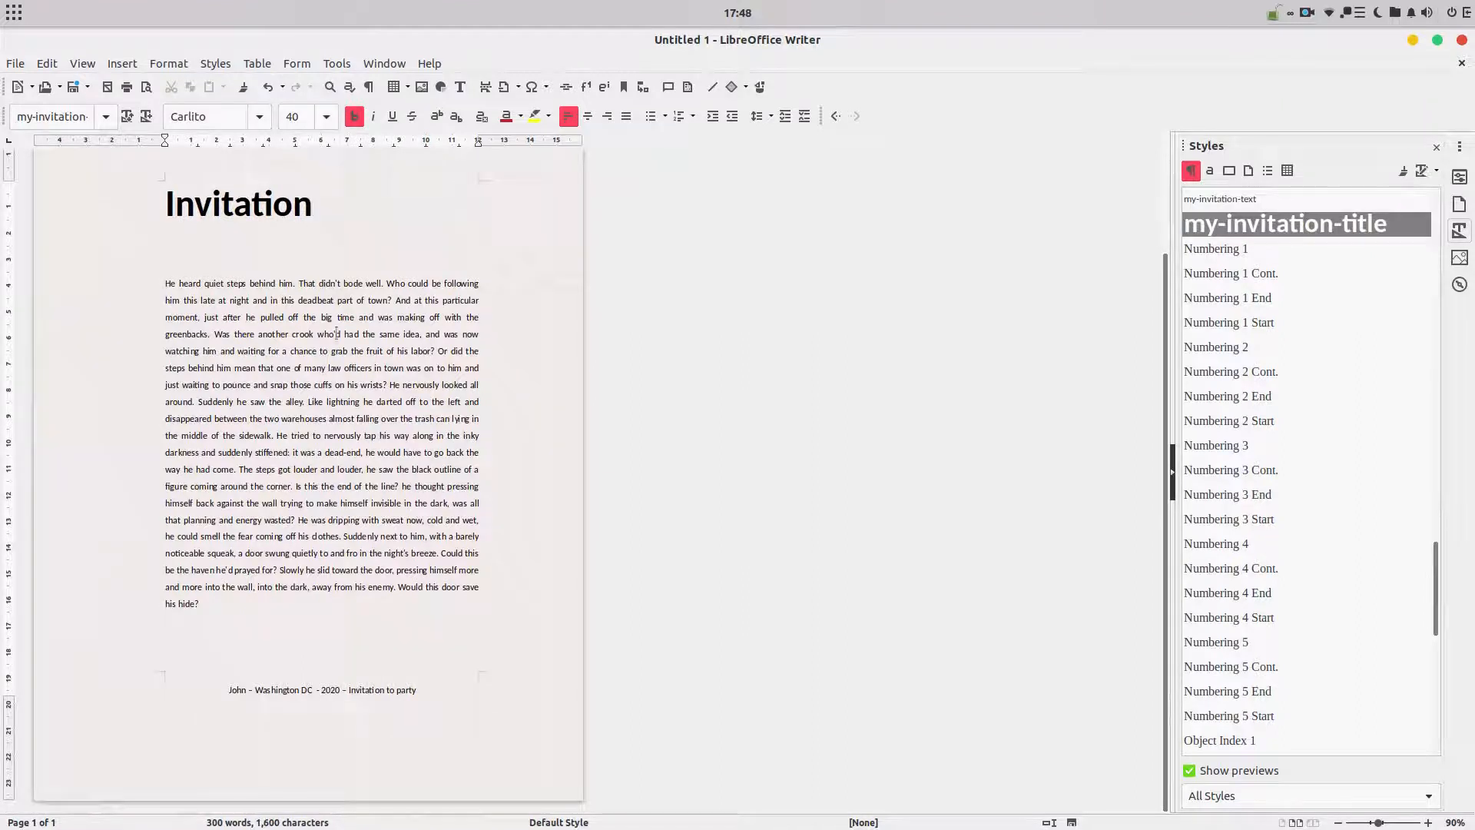
{"action": "left_click", "coordinate": [353, 300]}
{"action": "scroll", "coordinate": [400, 327], "scroll_direction": "up", "scroll_amount": 3}
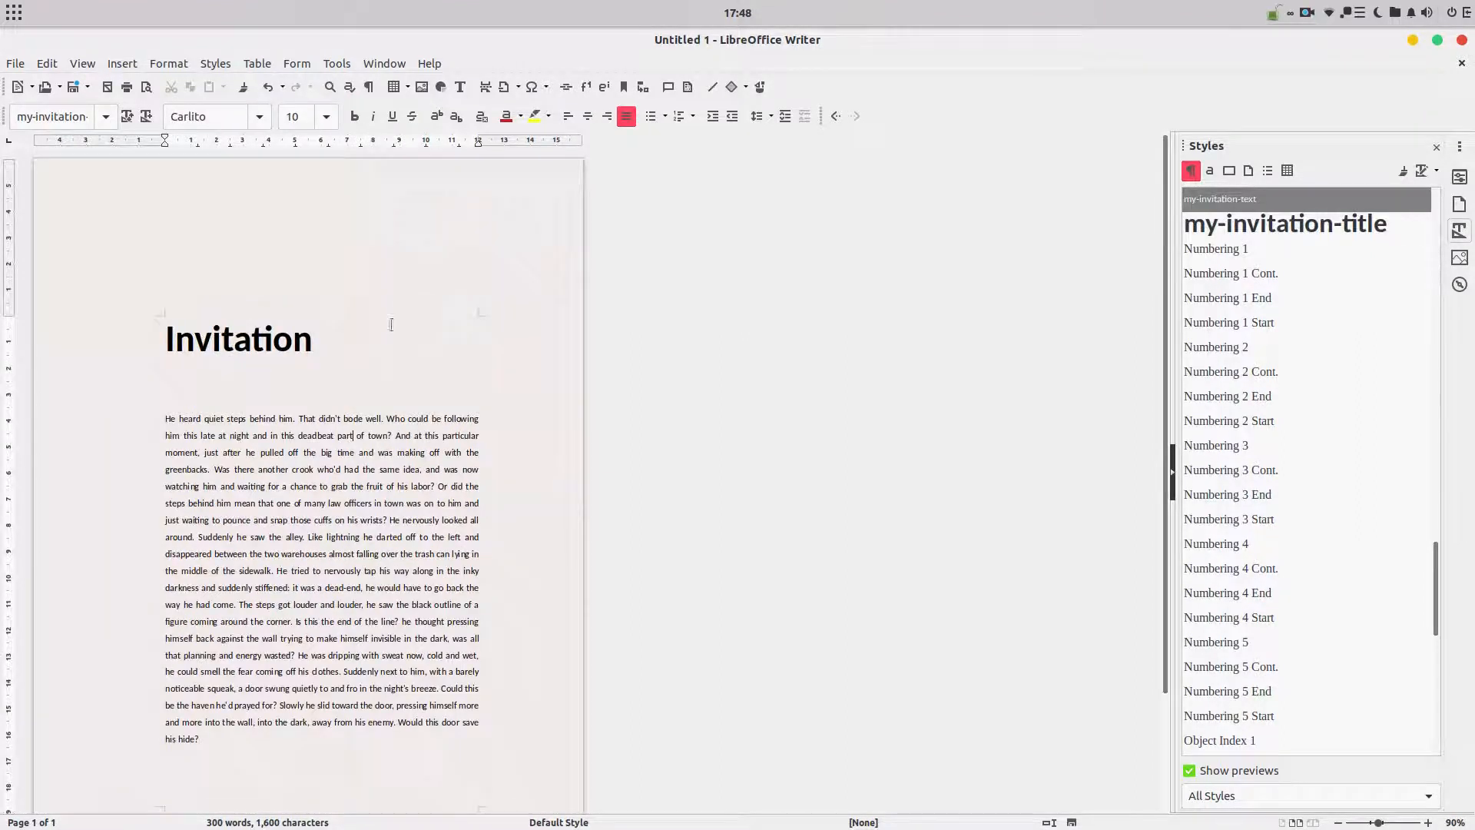
{"action": "left_click", "coordinate": [345, 331]}
{"action": "scroll", "coordinate": [412, 390], "scroll_direction": "down", "scroll_amount": 3}
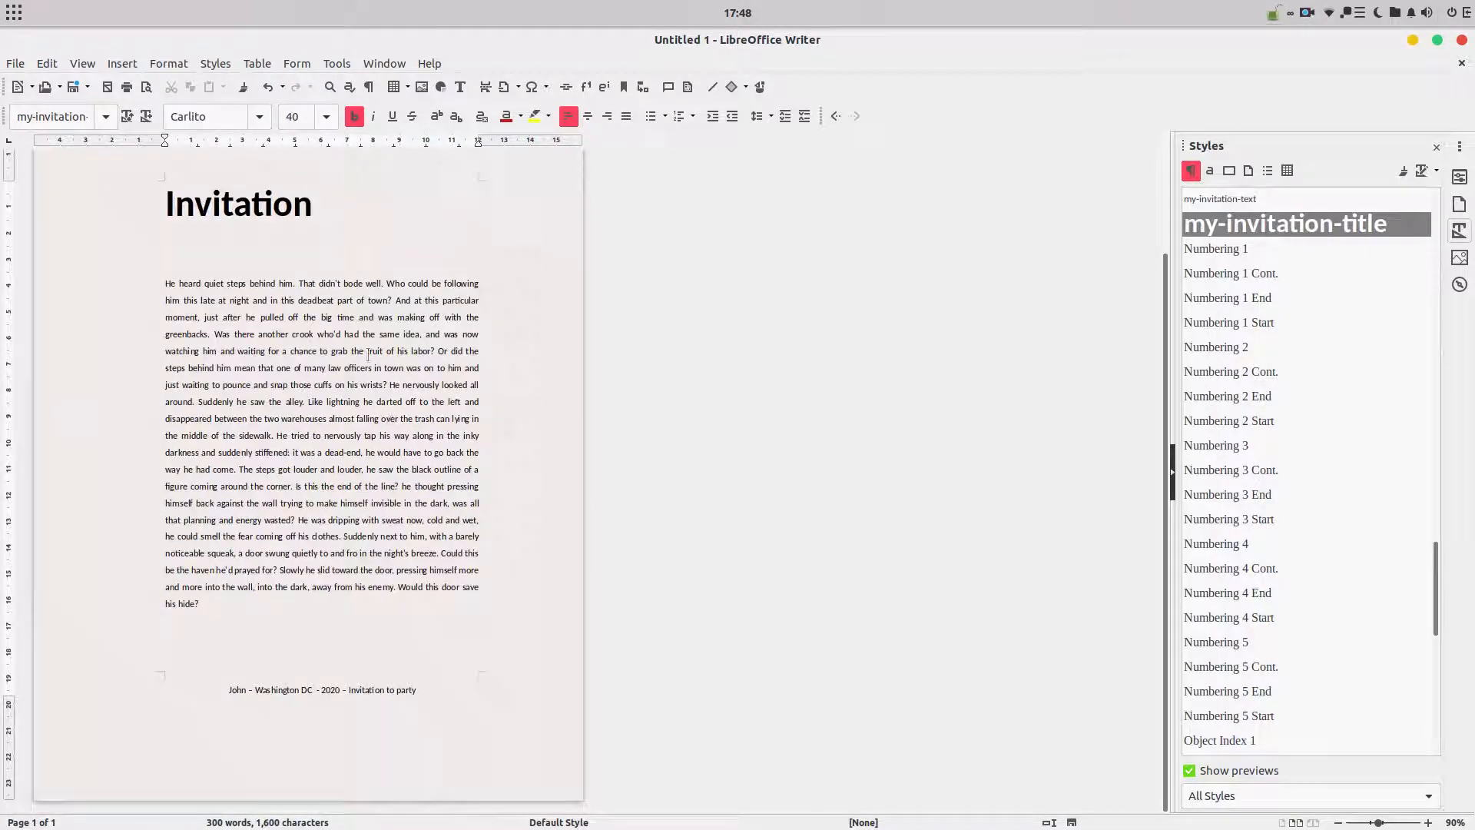
{"action": "scroll", "coordinate": [402, 338], "scroll_direction": "up", "scroll_amount": 3}
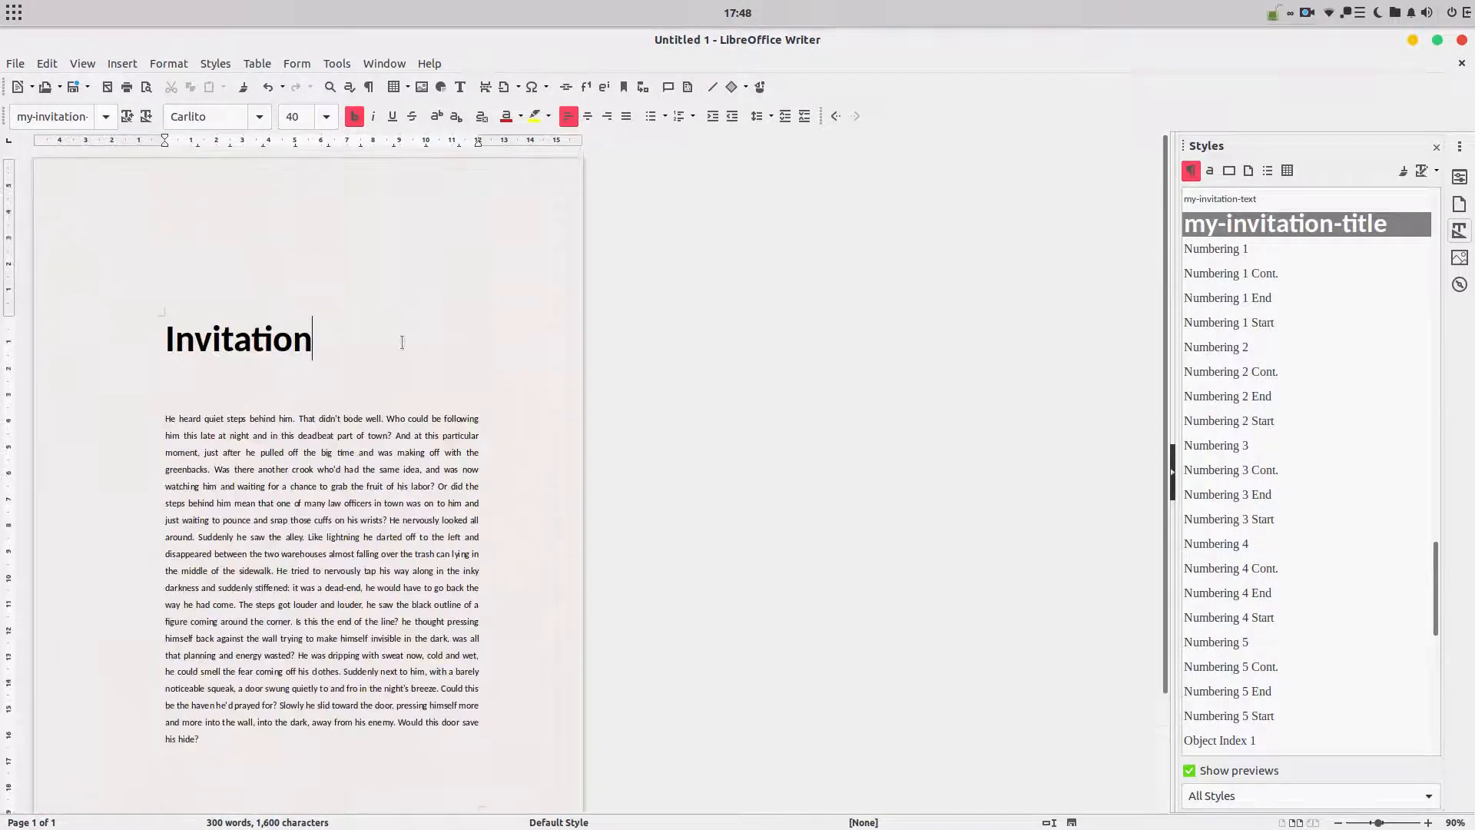
Step: Save the document as a template named invitation-model in the My Templates category
{"action": "left_click", "coordinate": [14, 64]}
{"action": "mouse_move", "coordinate": [57, 200]}
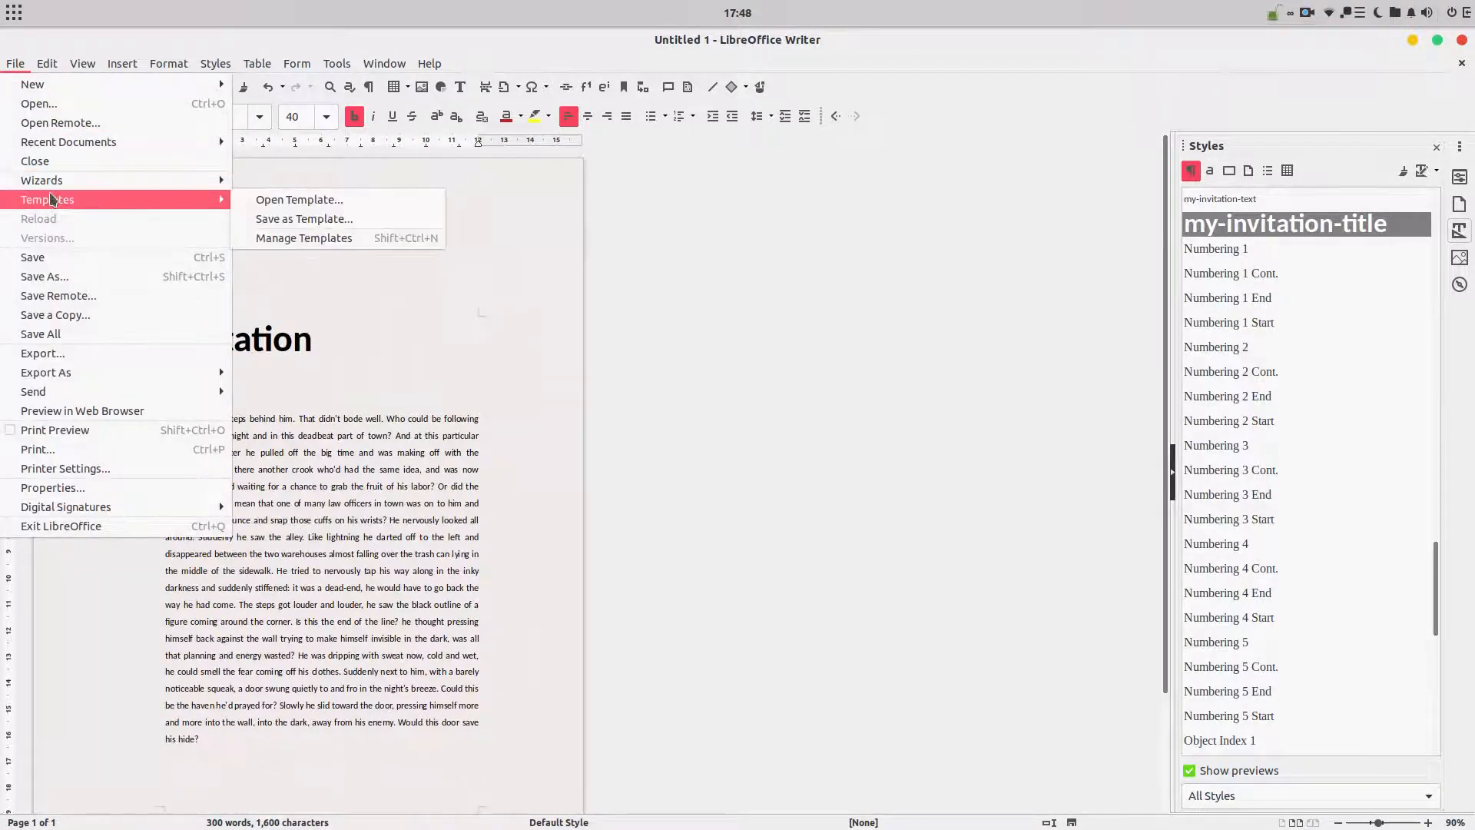
{"action": "left_click", "coordinate": [285, 222]}
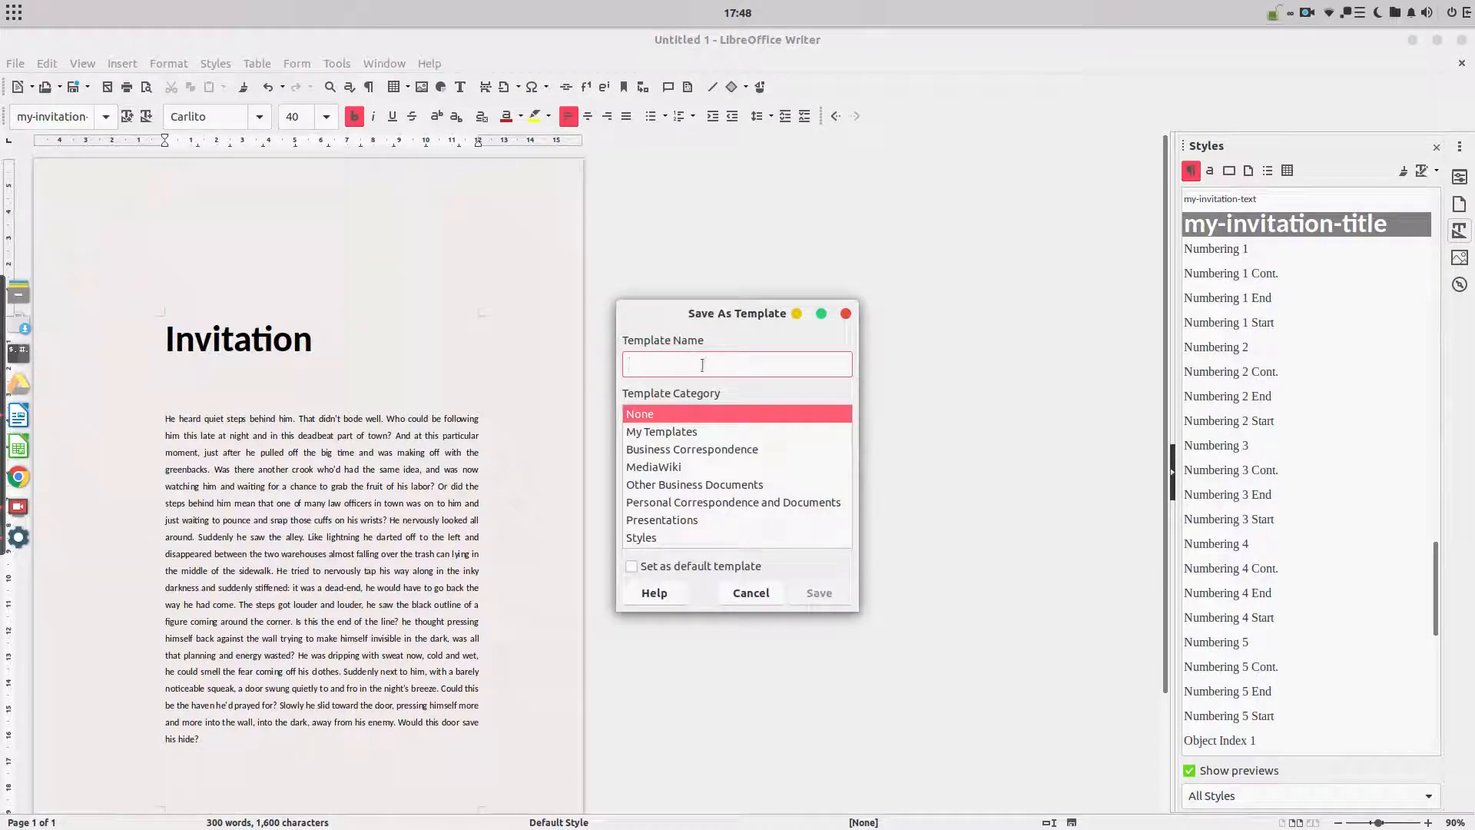
{"action": "type", "text": "my-invitat"}
{"action": "left_click_drag", "start_coordinate": [713, 366], "coordinate": [615, 361]}
{"action": "type", "text": "invitation-model"}
{"action": "left_click", "coordinate": [675, 432]}
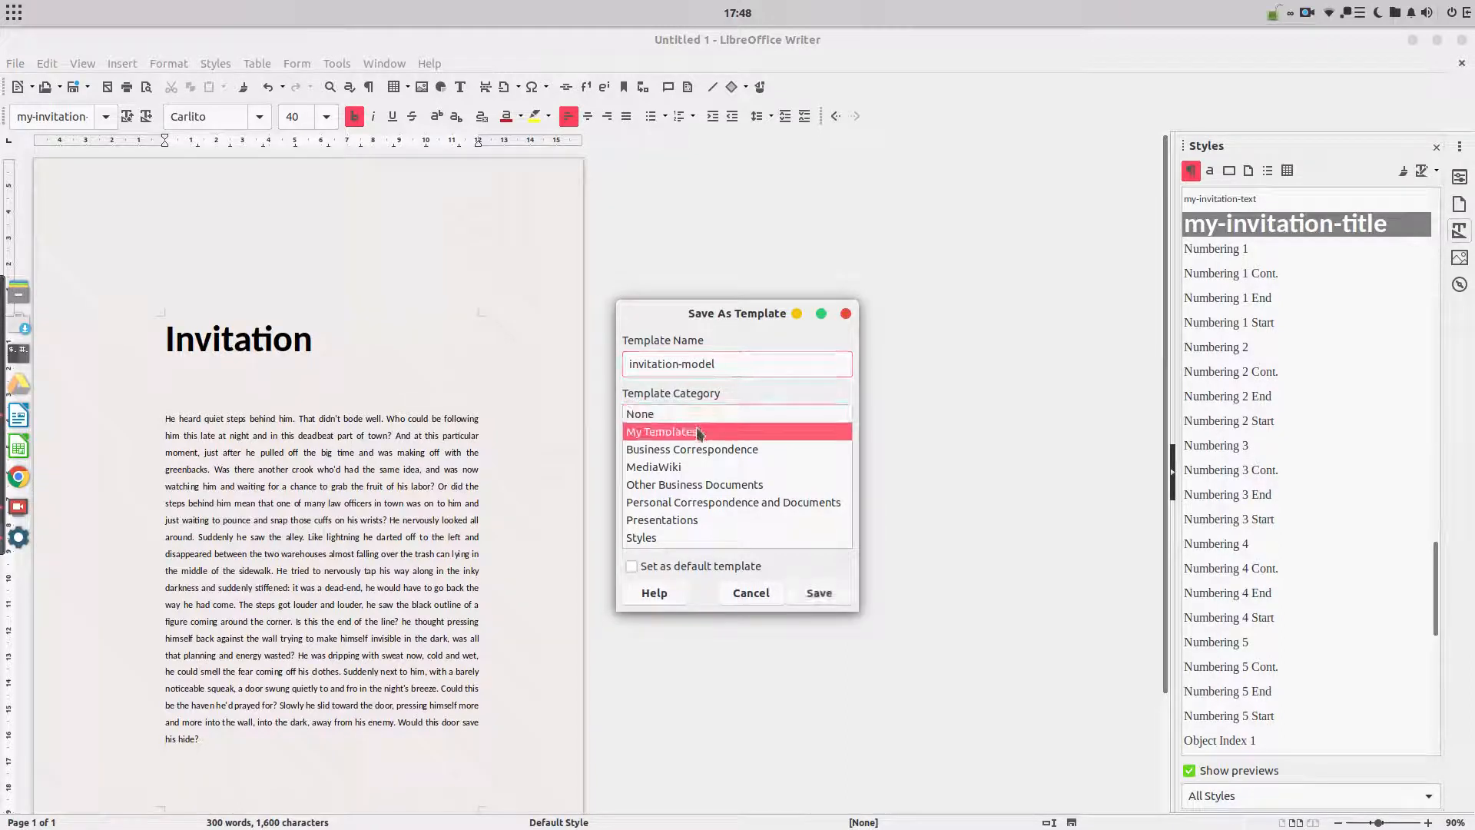
{"action": "left_click", "coordinate": [819, 593]}
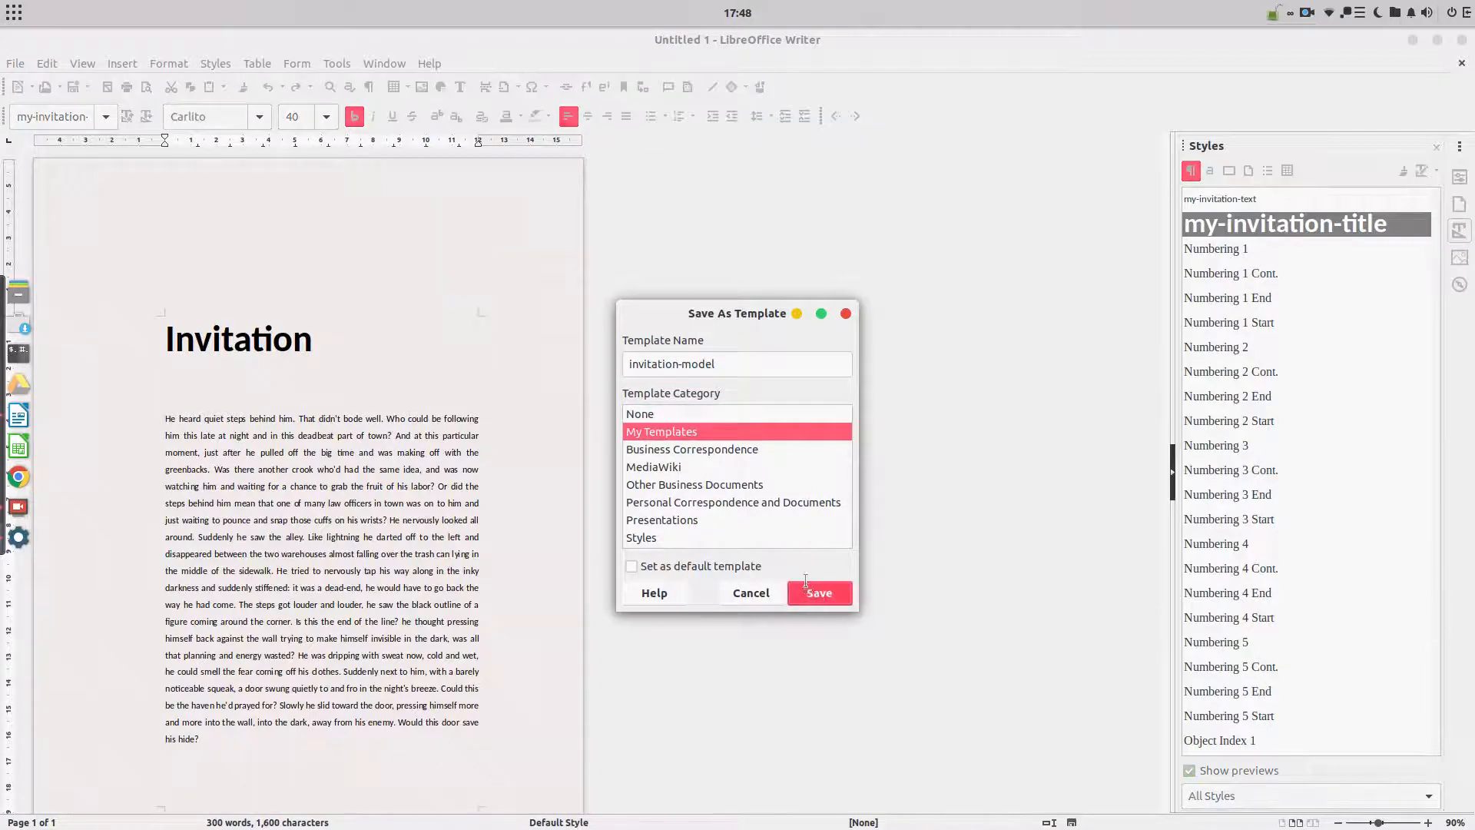
Step: Close the untitled document without saving its changes and clear the list of recent files
{"action": "left_click", "coordinate": [1462, 63]}
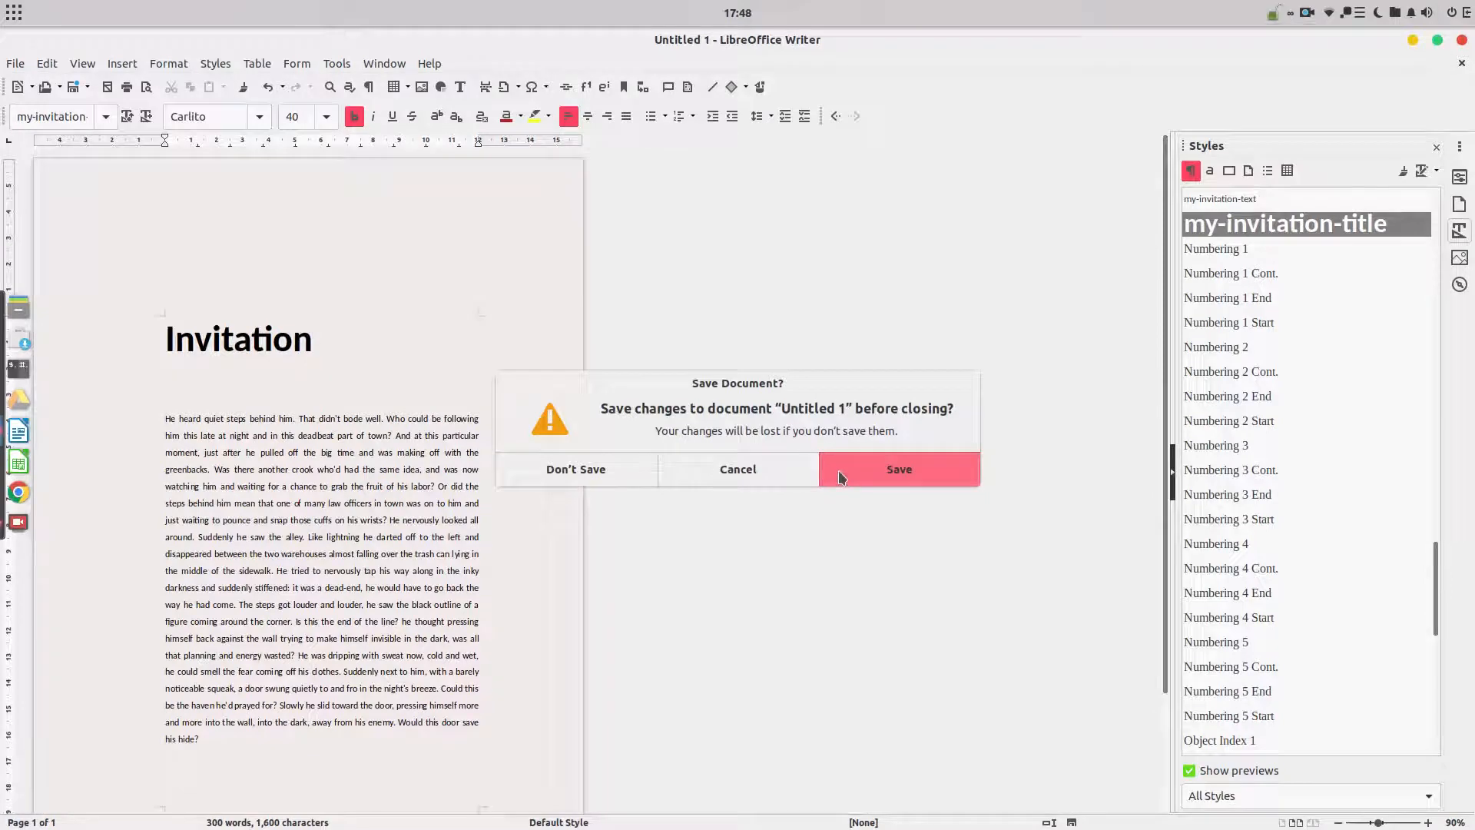
{"action": "left_click", "coordinate": [588, 470]}
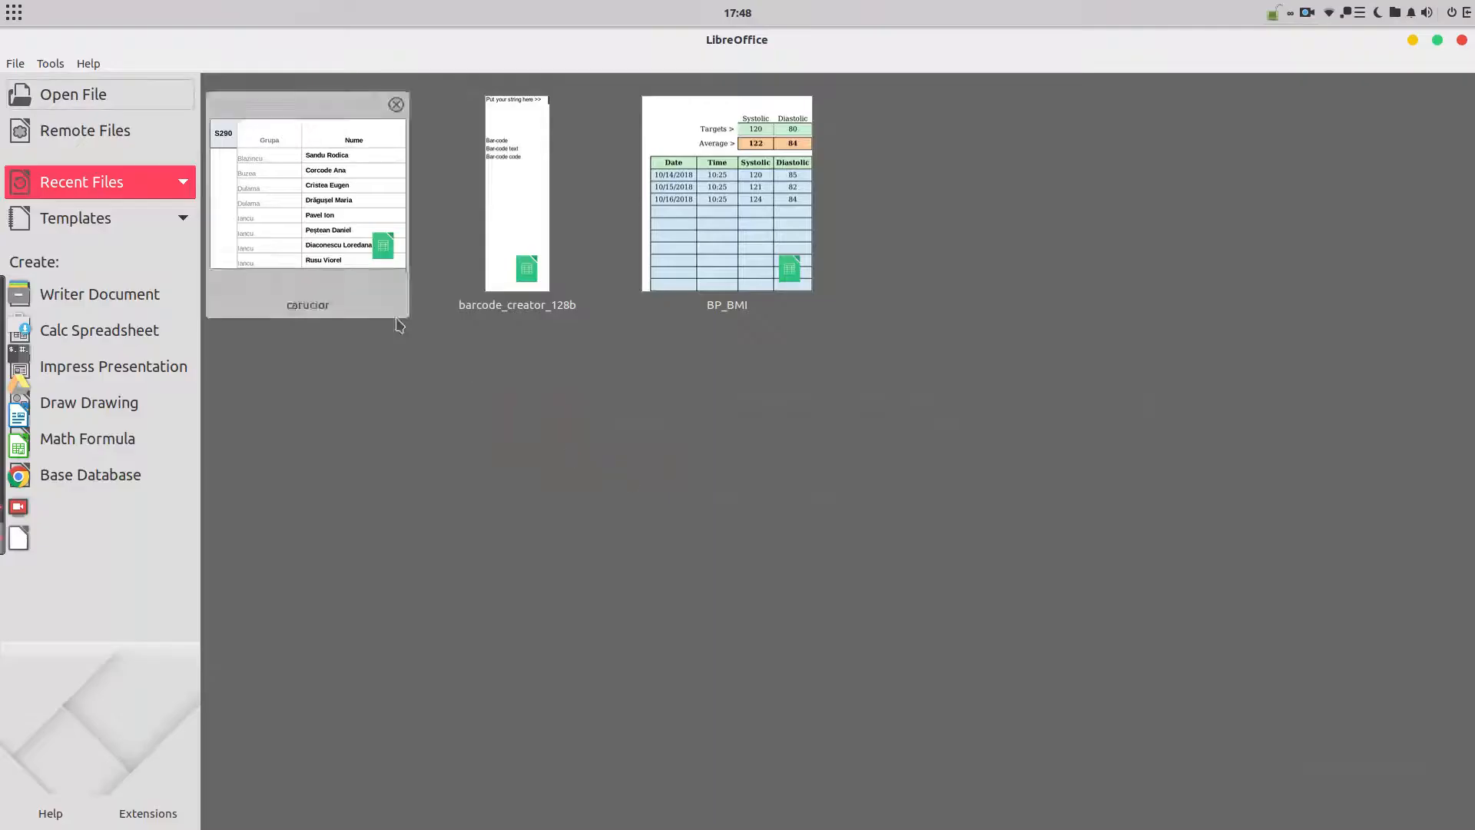
{"action": "left_click", "coordinate": [184, 185]}
{"action": "left_click", "coordinate": [178, 206]}
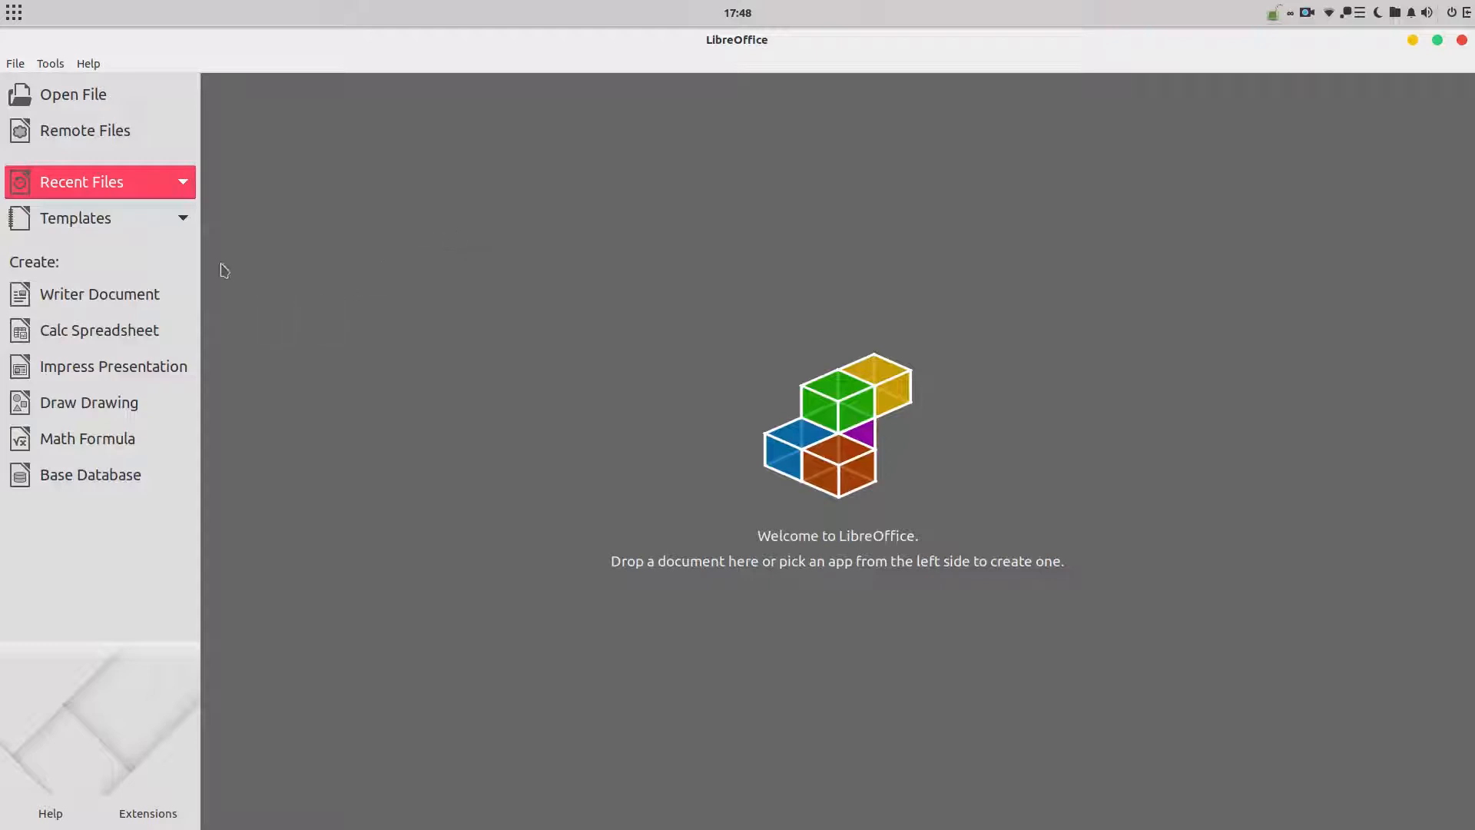
Step: Create a new document from the invitation-model template
{"action": "left_click", "coordinate": [184, 222]}
{"action": "left_click", "coordinate": [281, 213]}
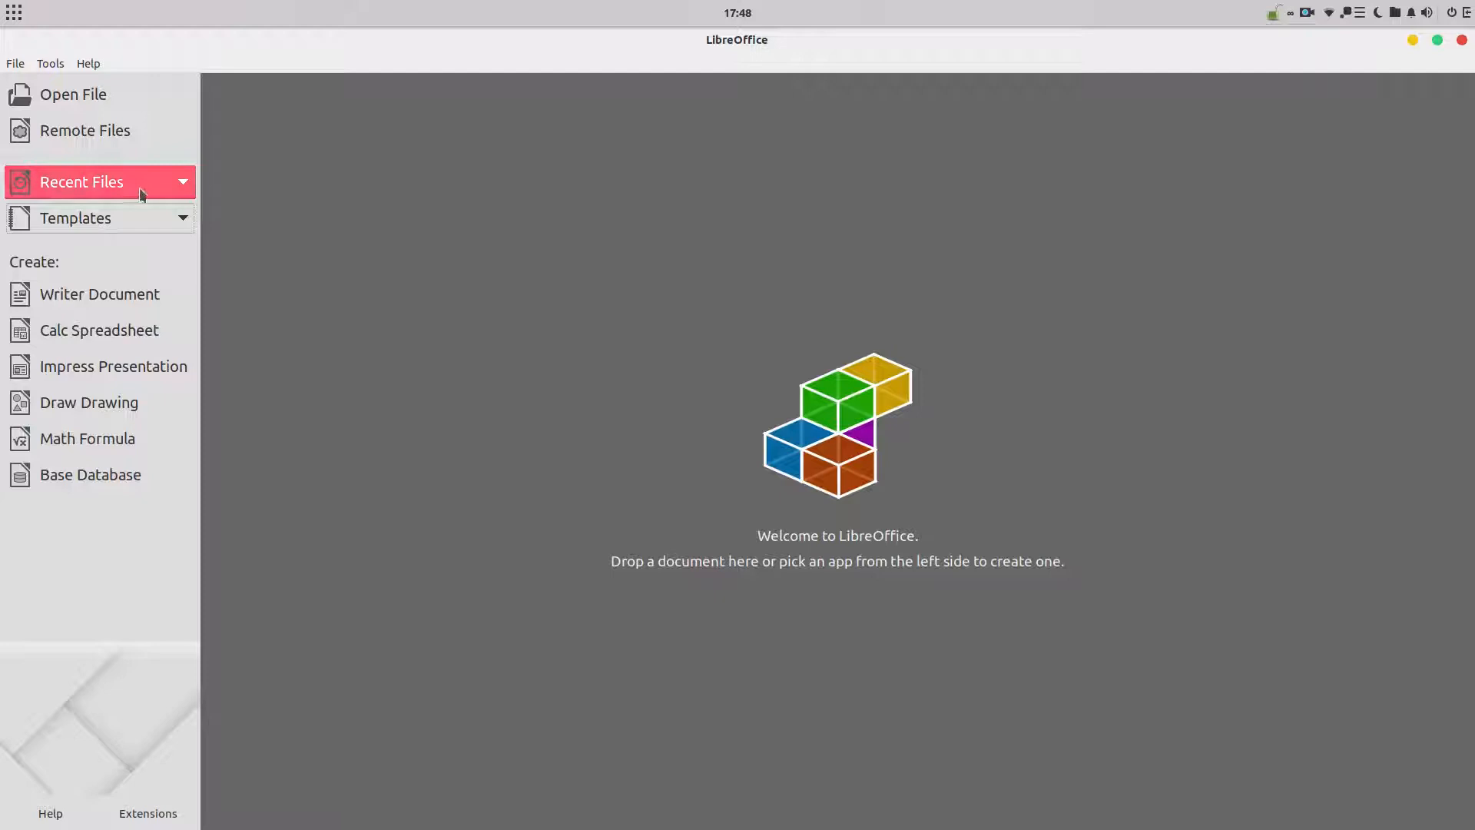
{"action": "left_click", "coordinate": [170, 218]}
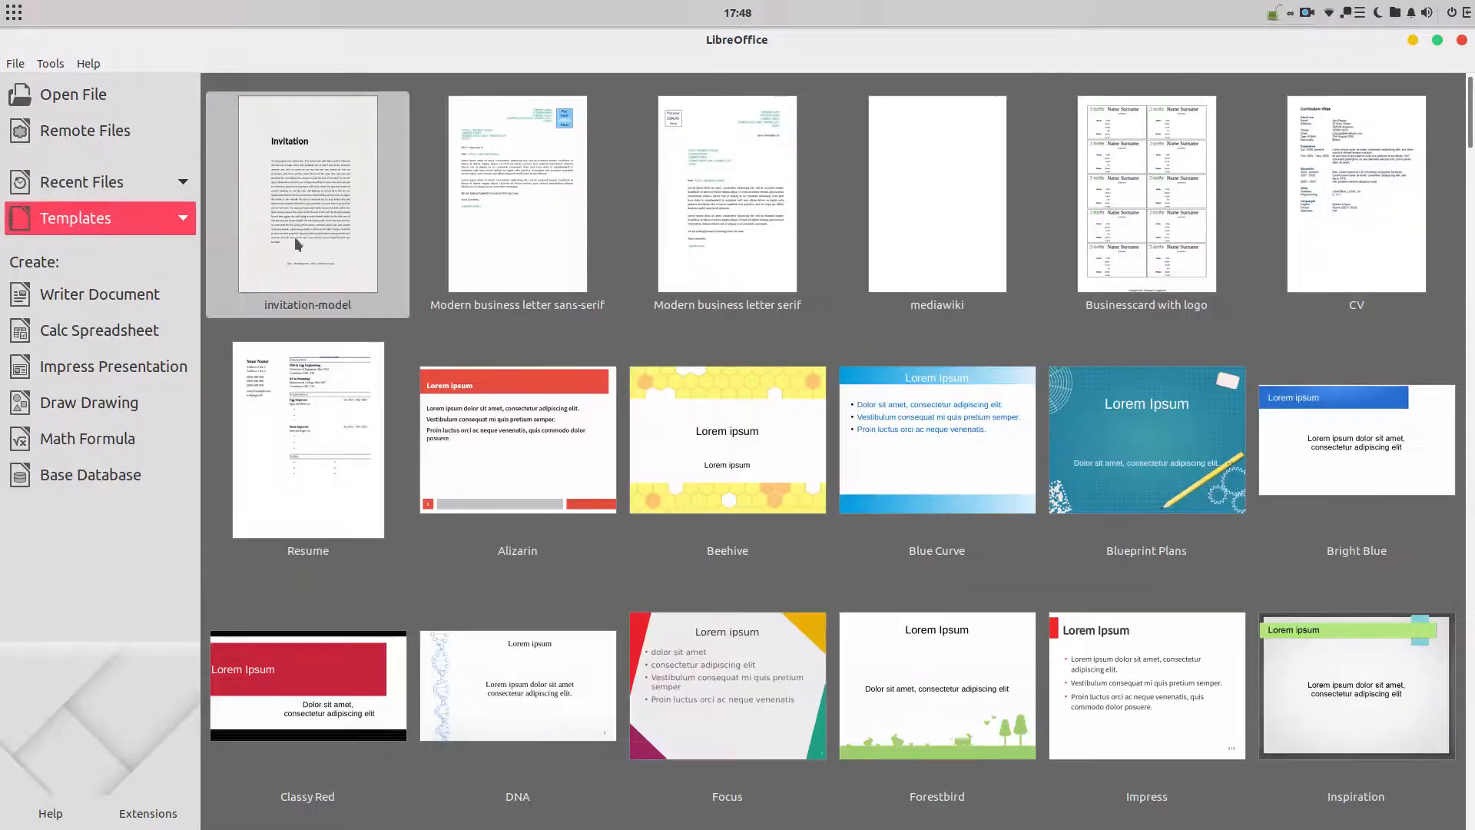
{"action": "left_click", "coordinate": [306, 196]}
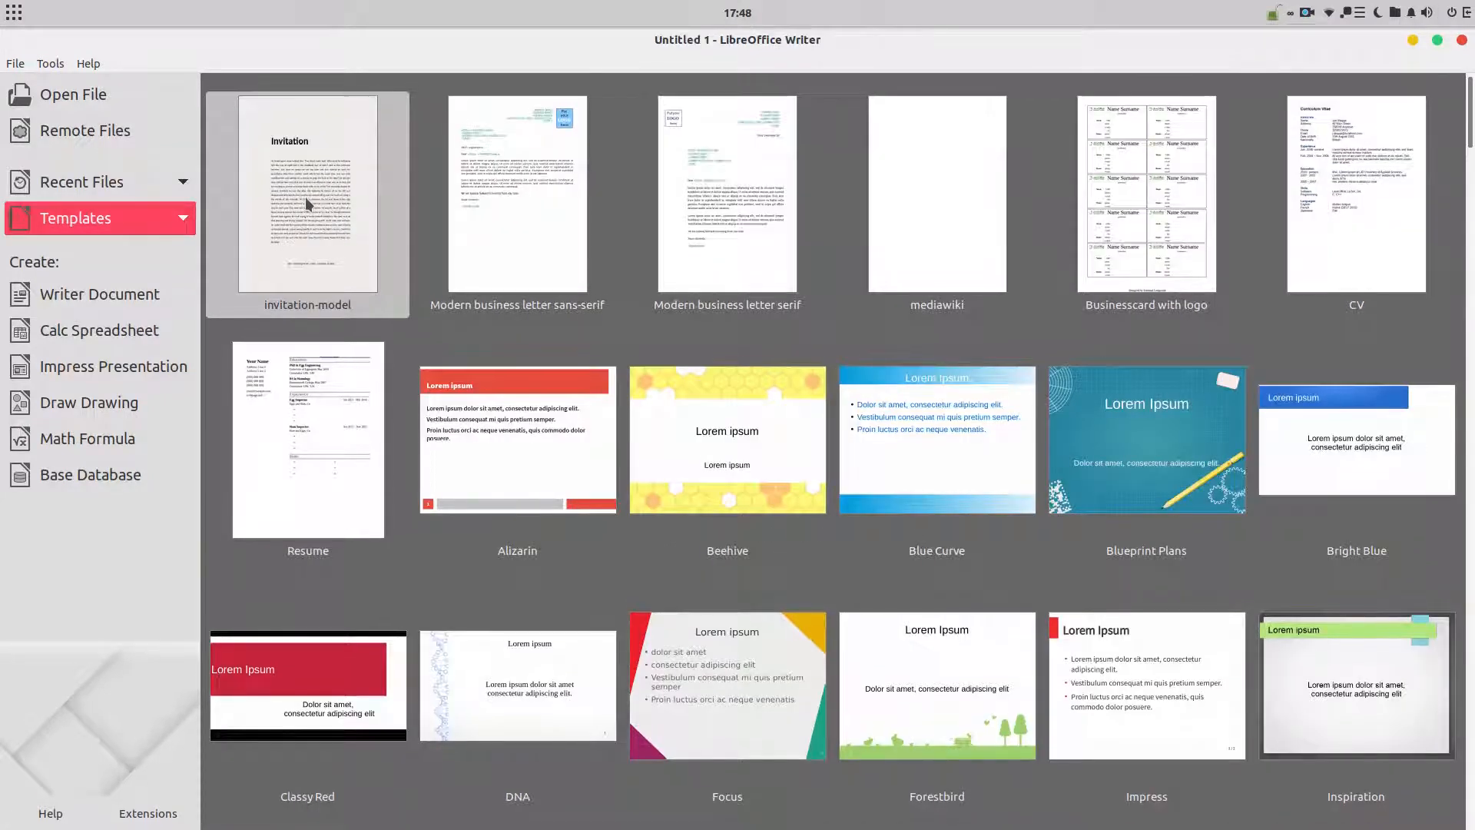
Step: Extend the title with "to" and the guest's name, and add a closing paragraph asking the guest by name "to come to this party."
{"action": "left_click", "coordinate": [384, 332]}
{"action": "type", "text": "to John"}
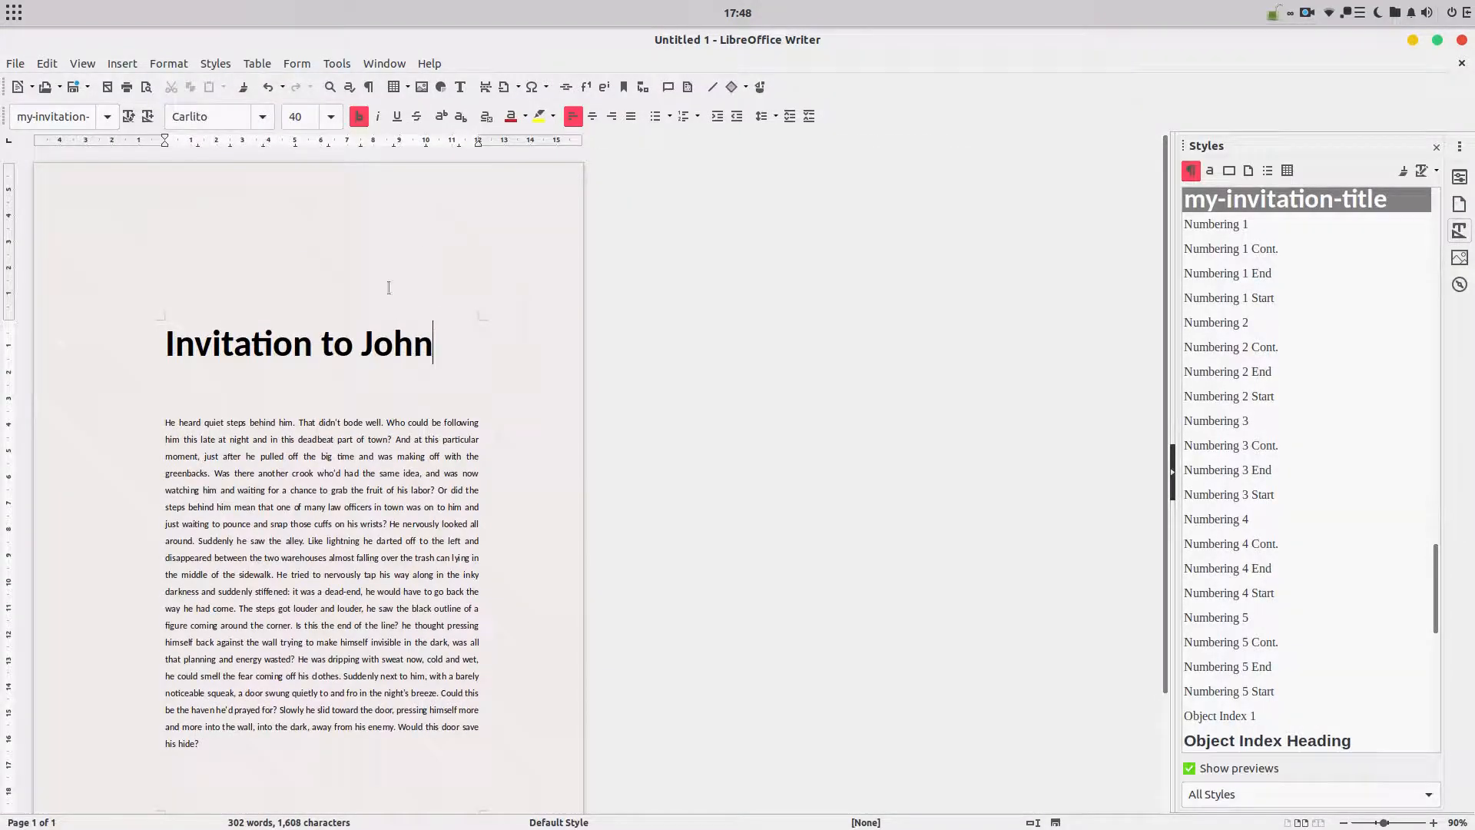
{"action": "scroll", "coordinate": [388, 287], "scroll_direction": "down", "scroll_amount": 3}
{"action": "left_click", "coordinate": [265, 668]}
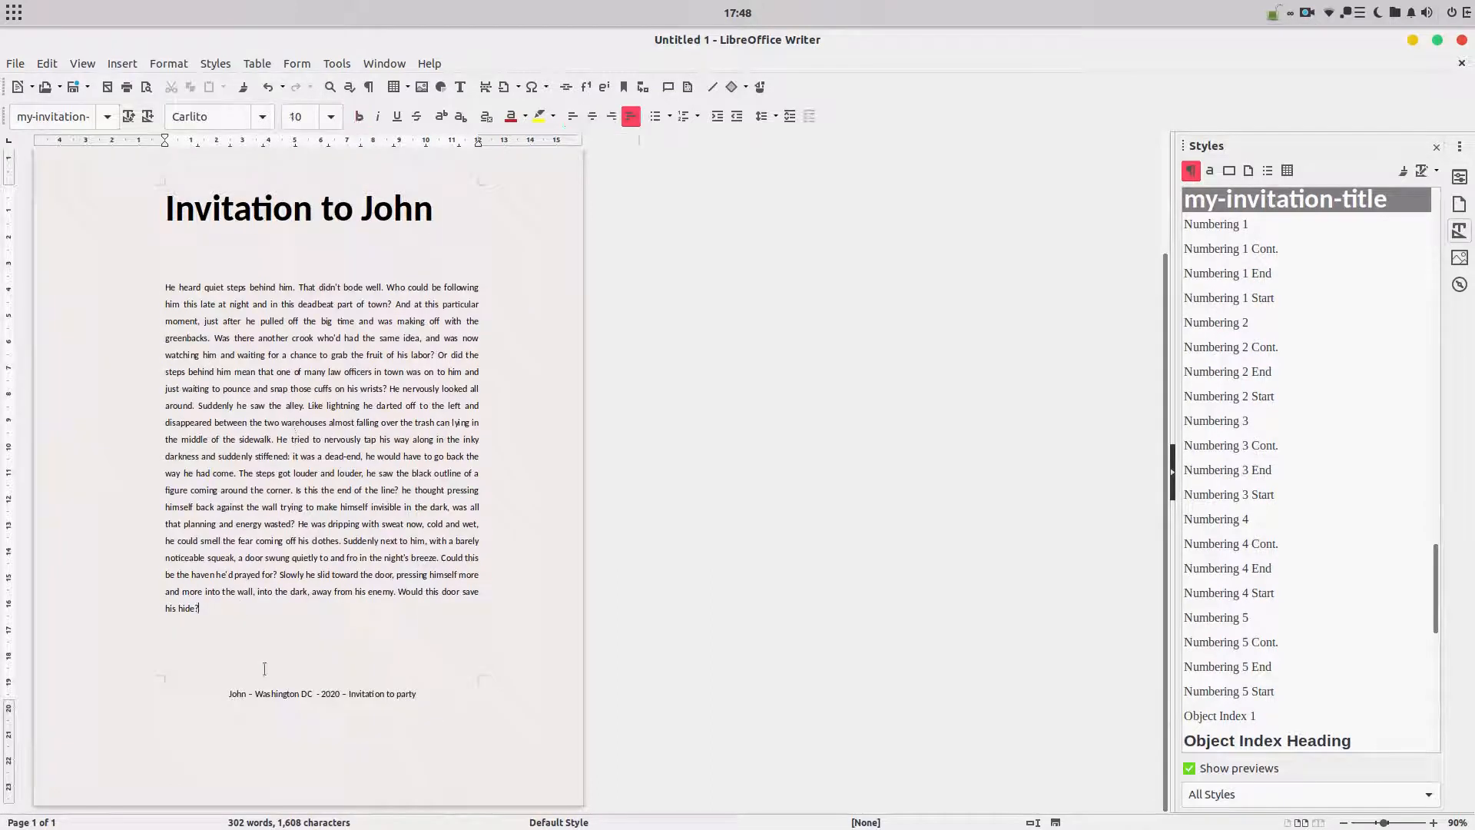
{"action": "key", "text": "Return"}
{"action": "type", "text": "Please, Joh"}
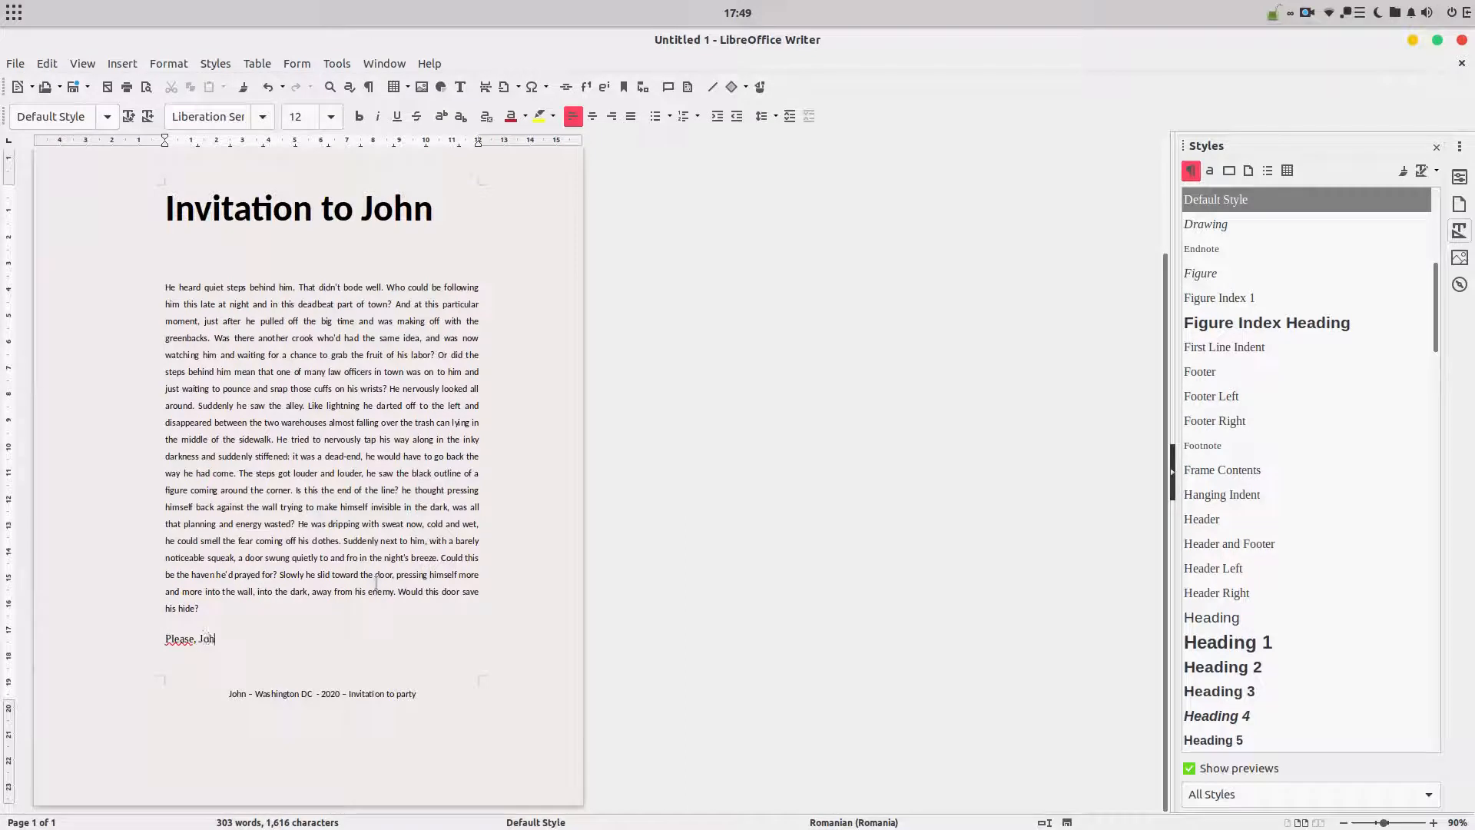
{"action": "type", "text": "n, to come to this party."}
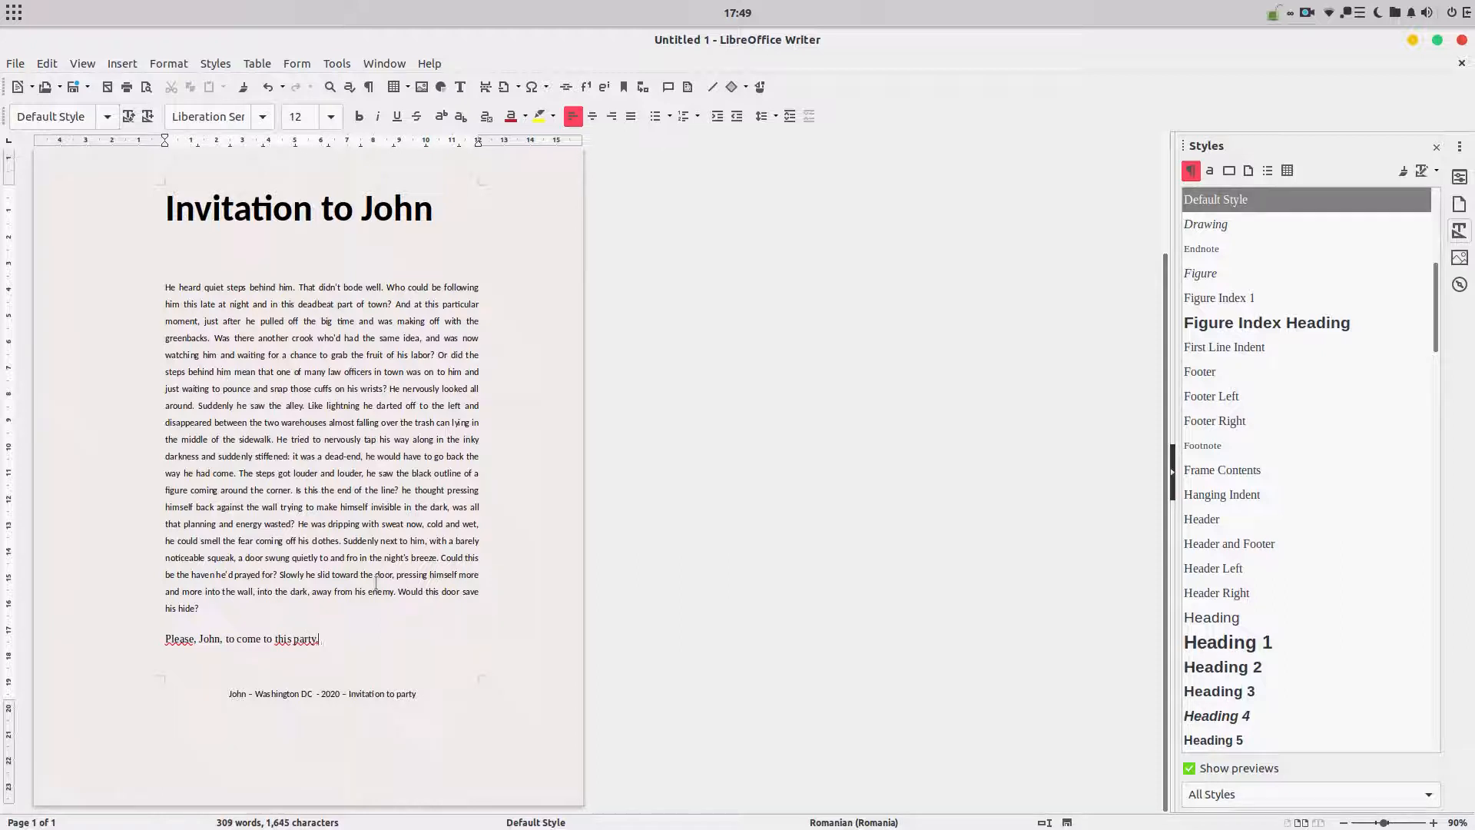
Step: Set the language of all the body text to None (Do not check spelling)
{"action": "key", "text": "ctrl+a"}
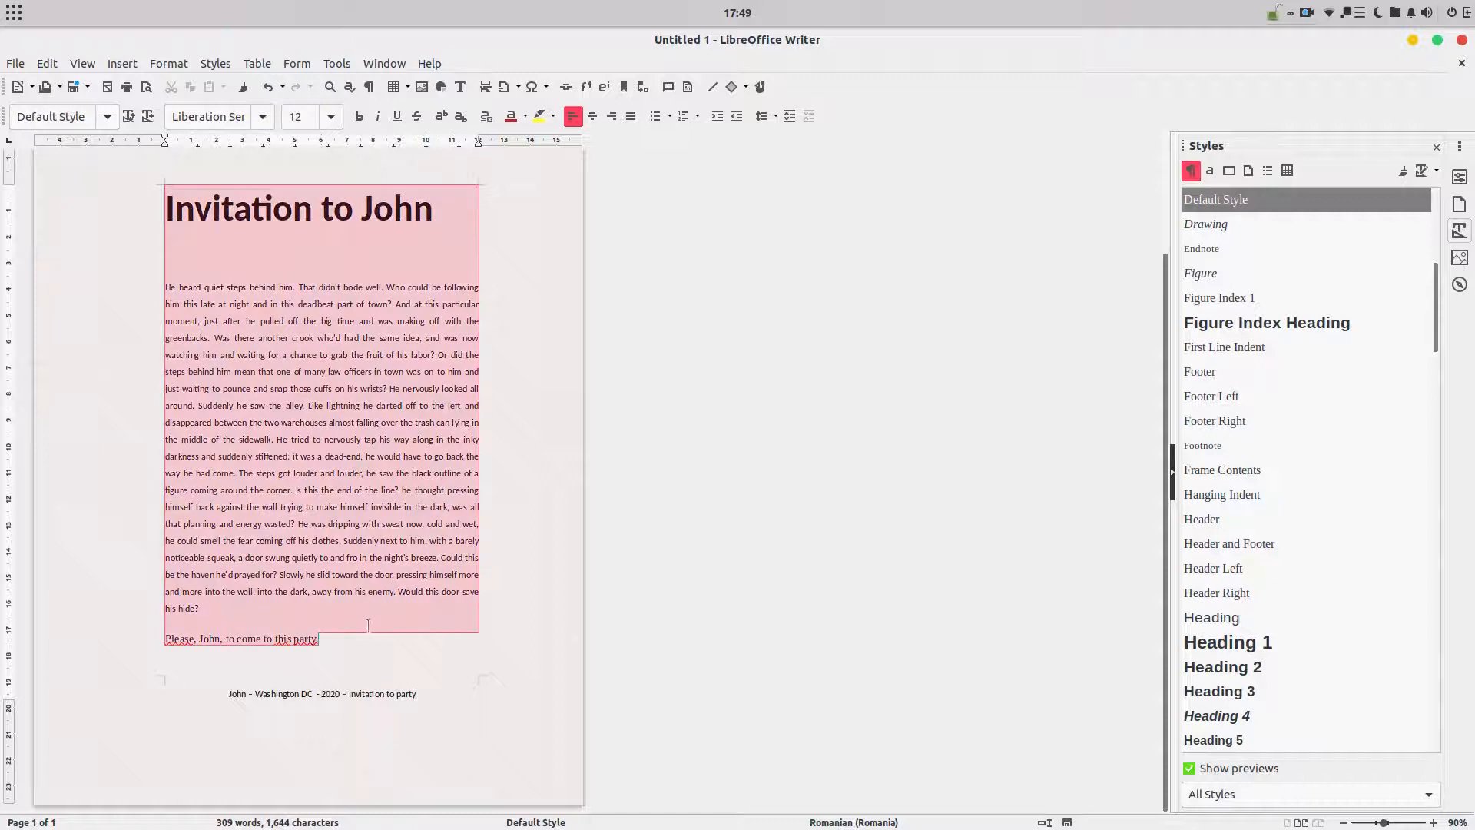
{"action": "left_click", "coordinate": [830, 822]}
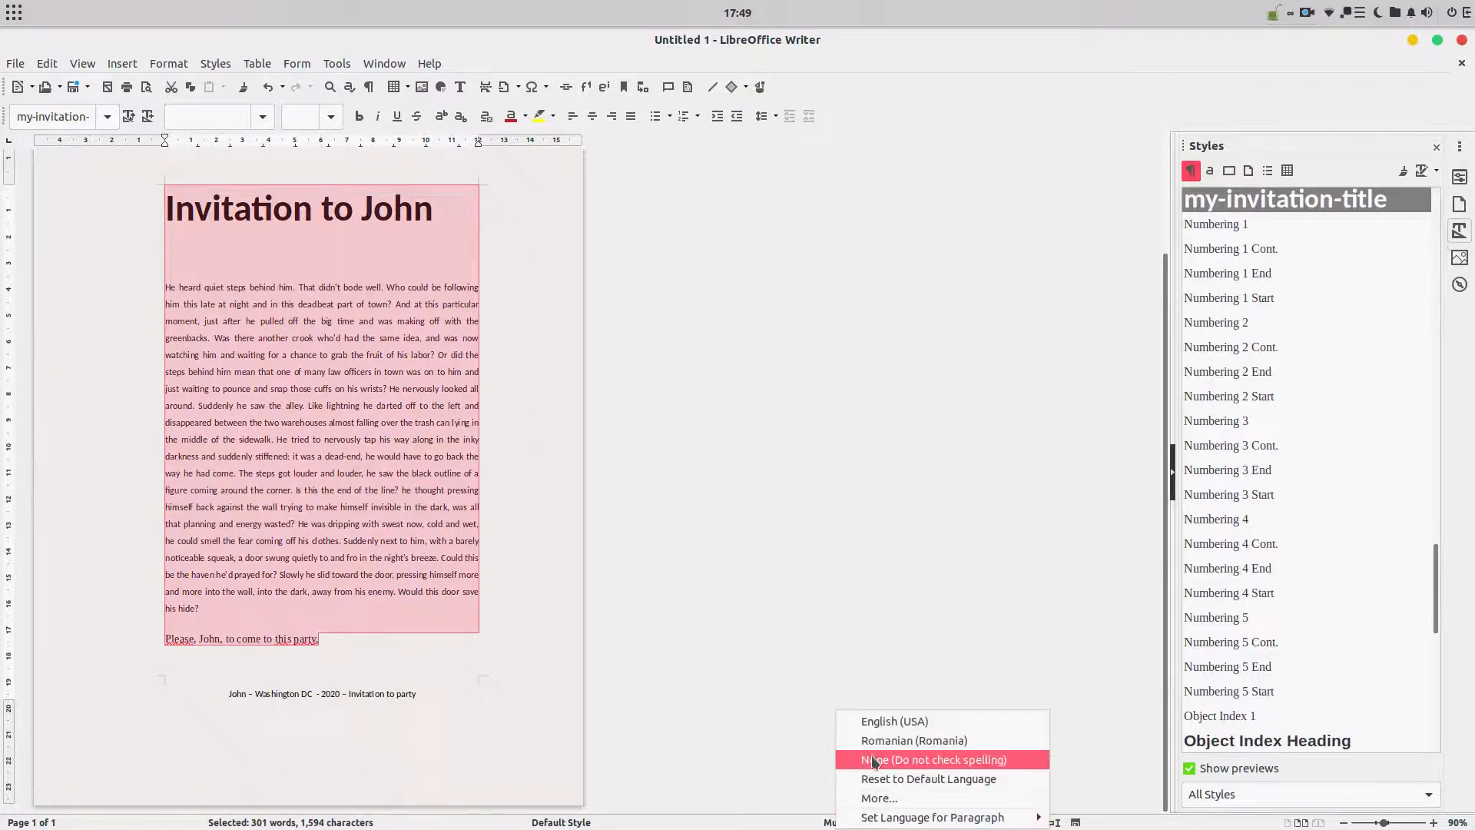
{"action": "left_click", "coordinate": [934, 759]}
{"action": "left_click", "coordinate": [346, 627]}
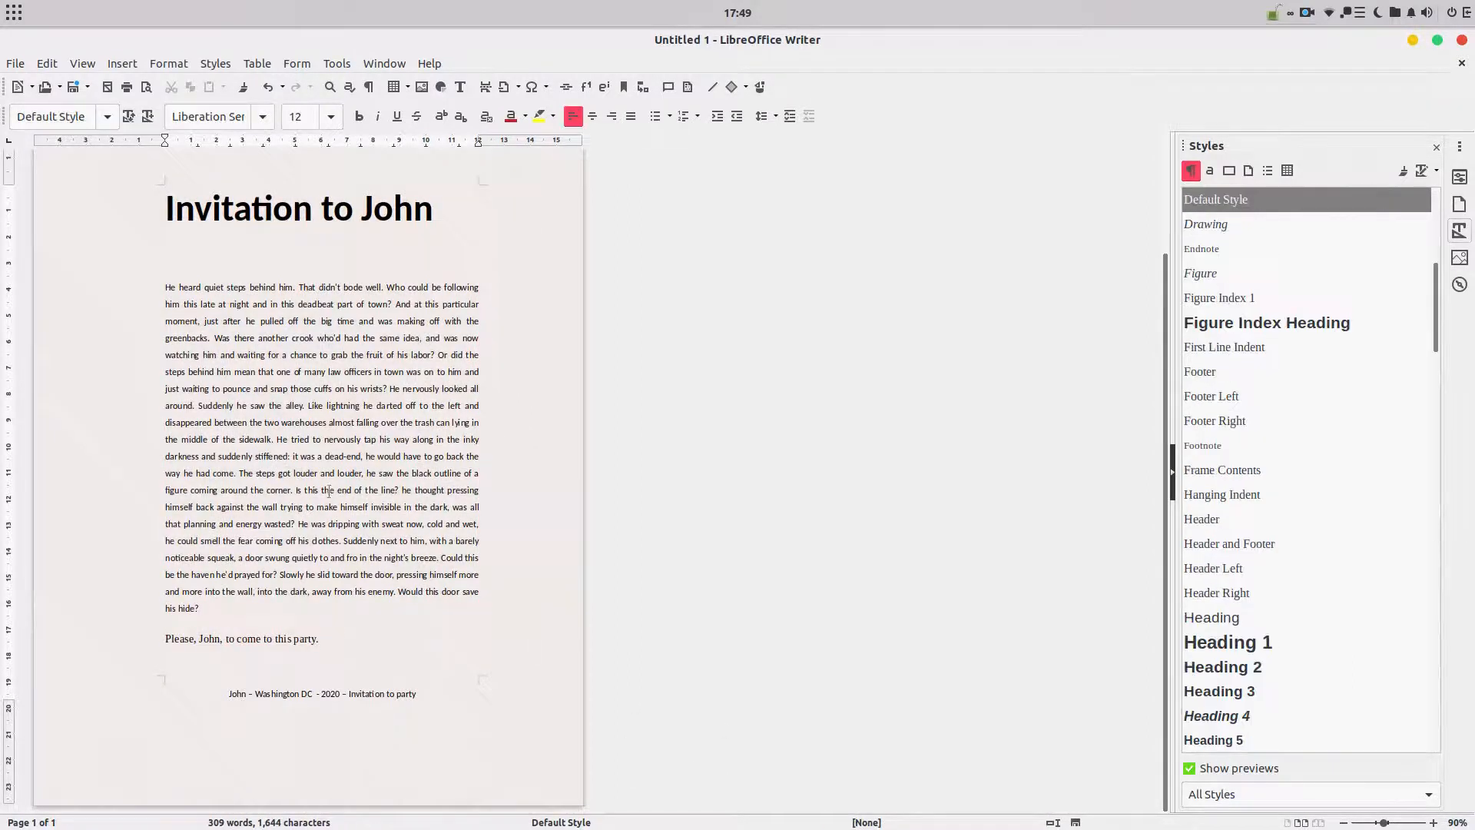
Step: Save the invitation as an ODF text document in Documente, named "001 - To" followed by the guest's name
{"action": "scroll", "coordinate": [139, 199], "scroll_direction": "up", "scroll_amount": 3}
{"action": "left_click", "coordinate": [16, 63]}
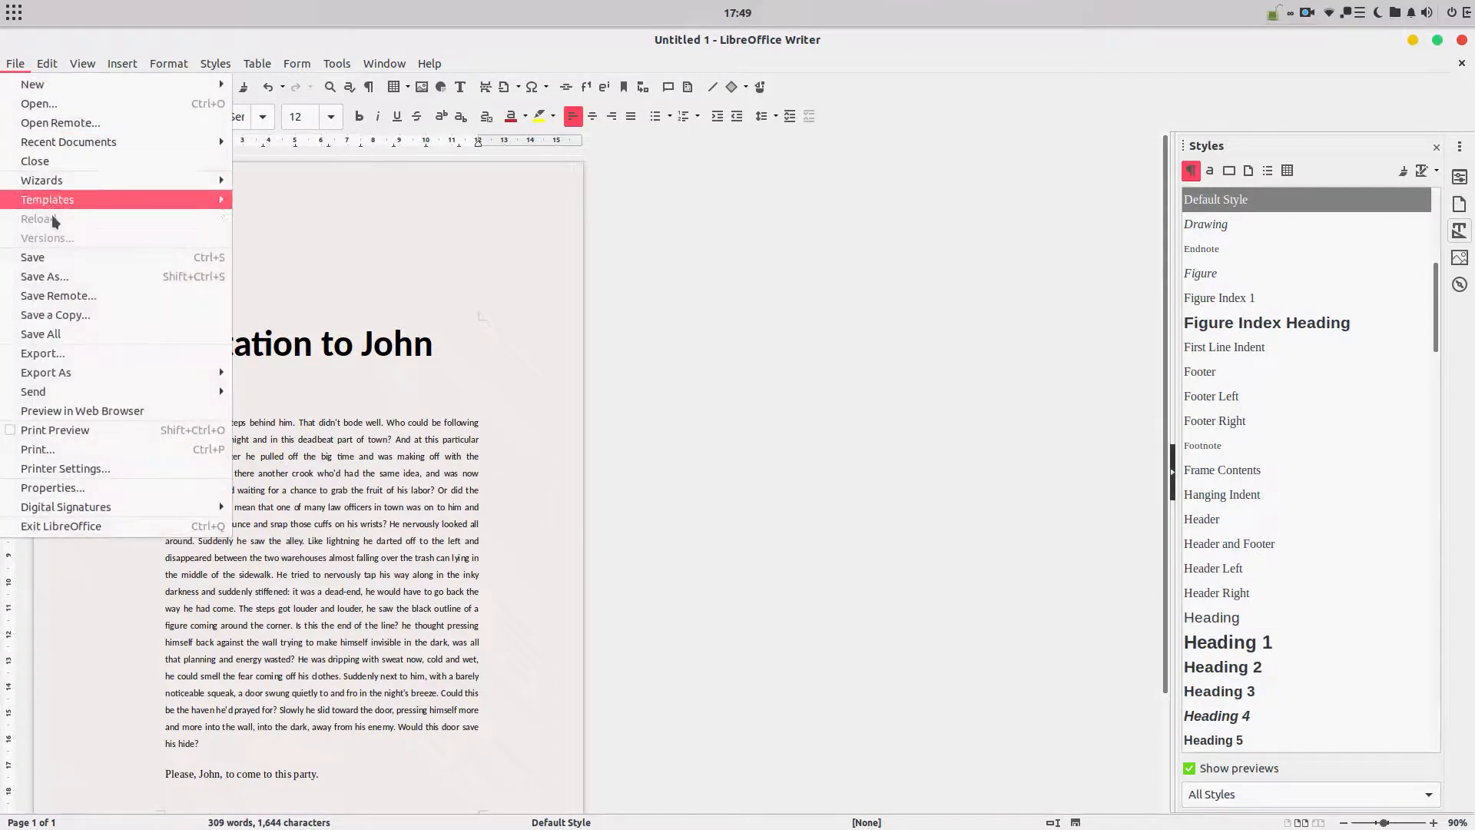
{"action": "left_click", "coordinate": [46, 276]}
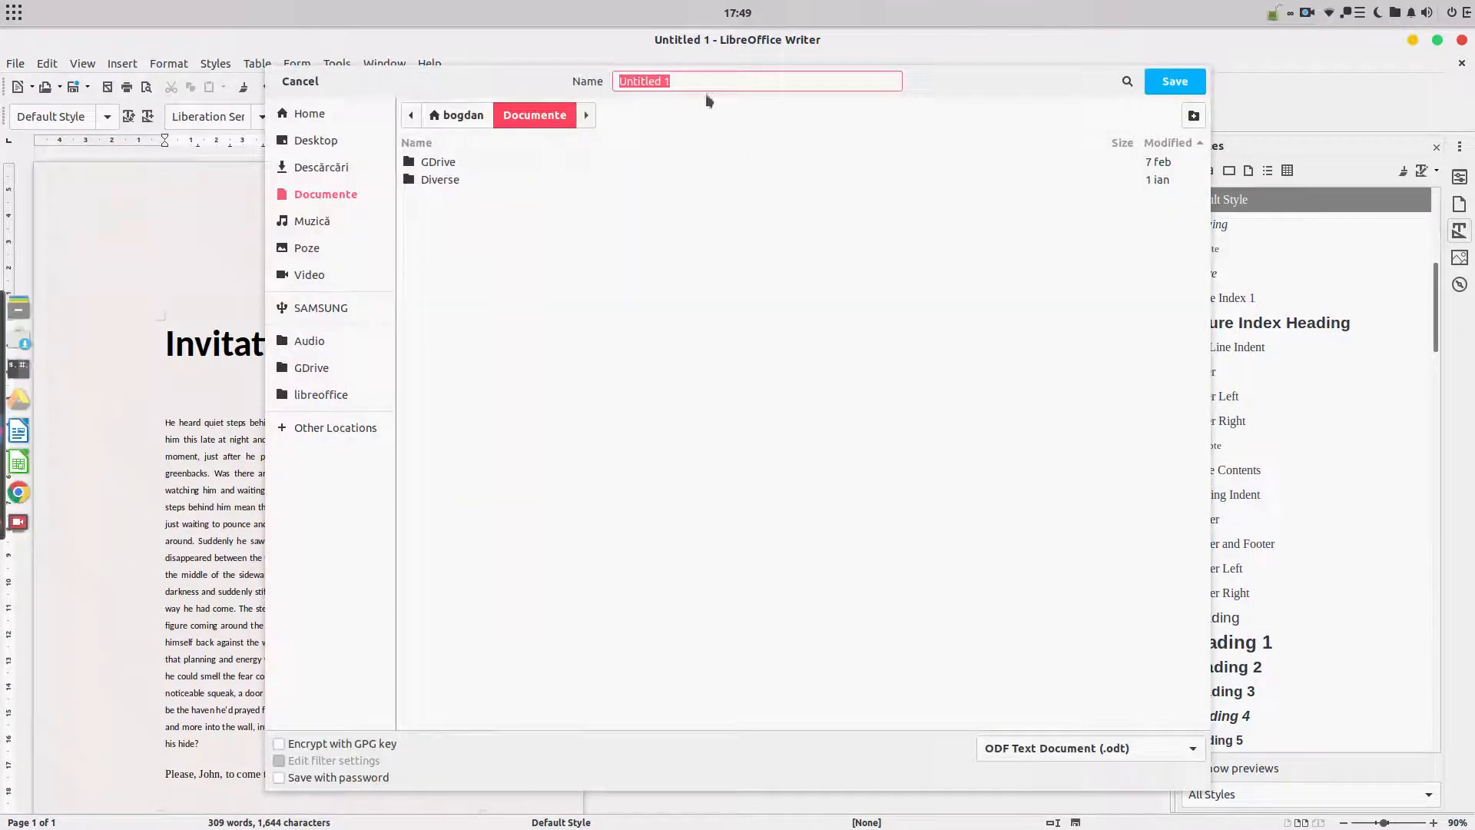
{"action": "type", "text": "001 -"}
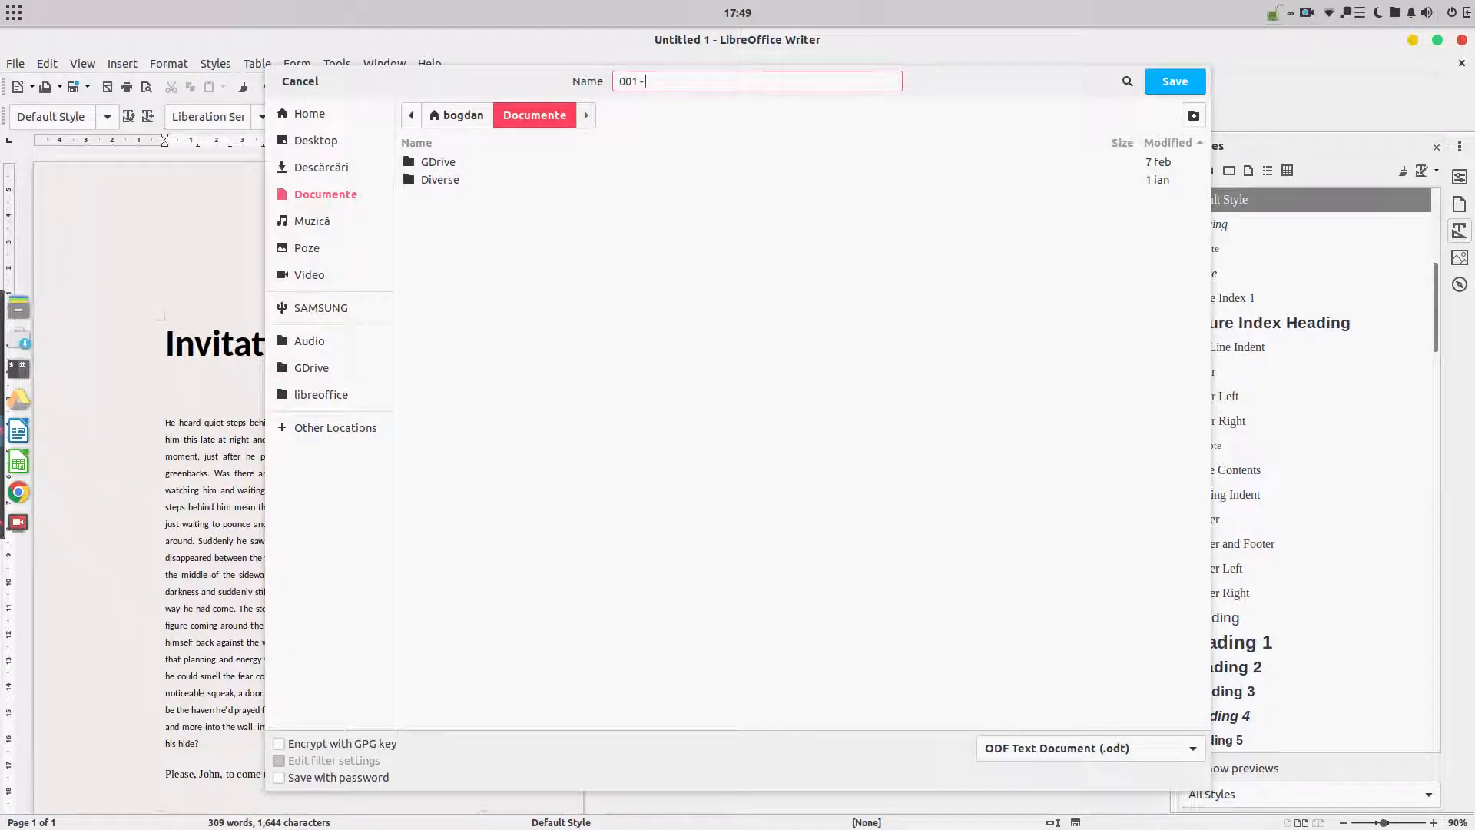
{"action": "type", "text": " To John"}
{"action": "key", "text": "Return"}
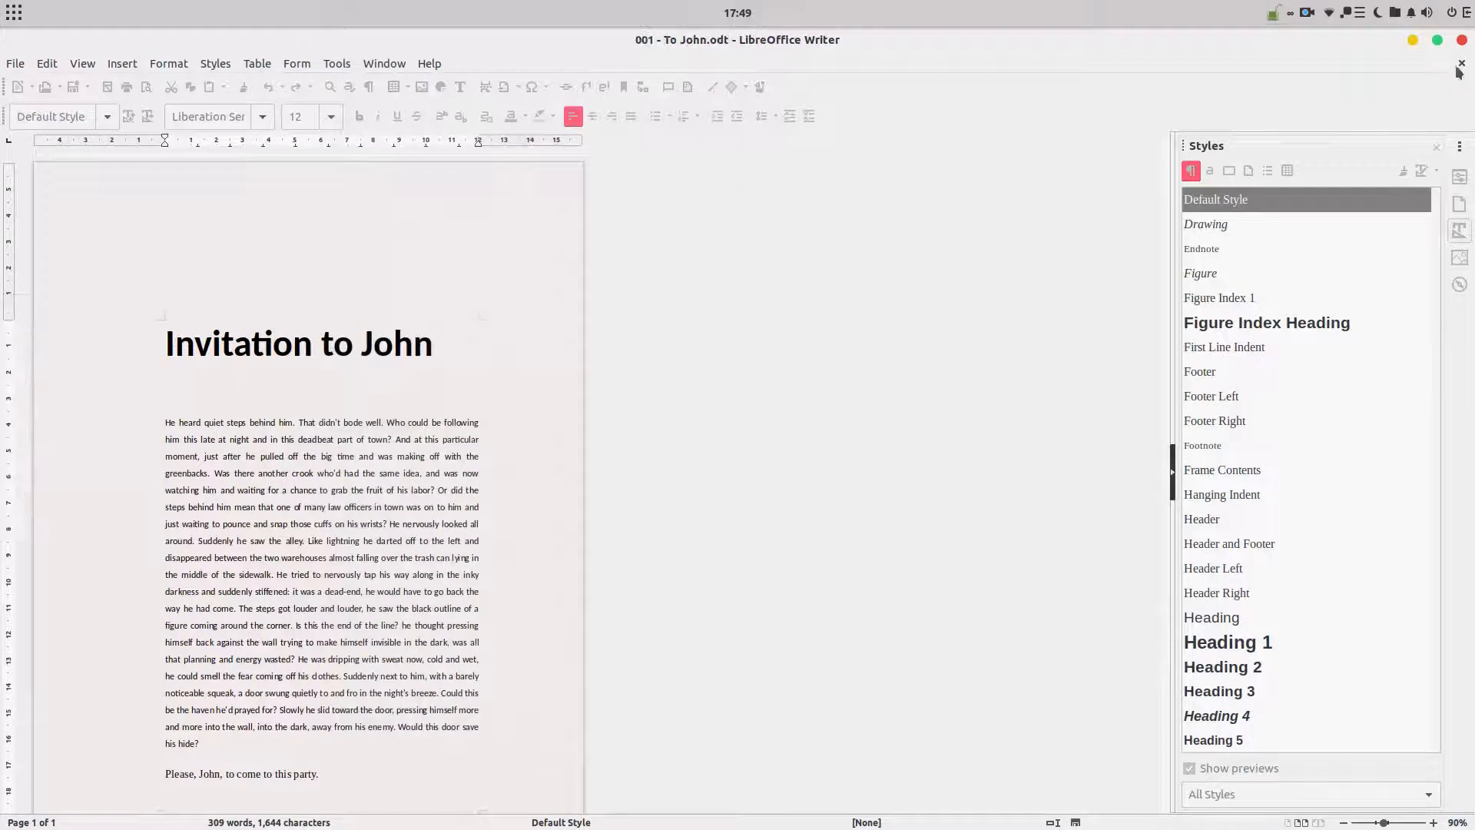
Step: Close the saved invitation and remove it from the recent files
{"action": "left_click", "coordinate": [1462, 63]}
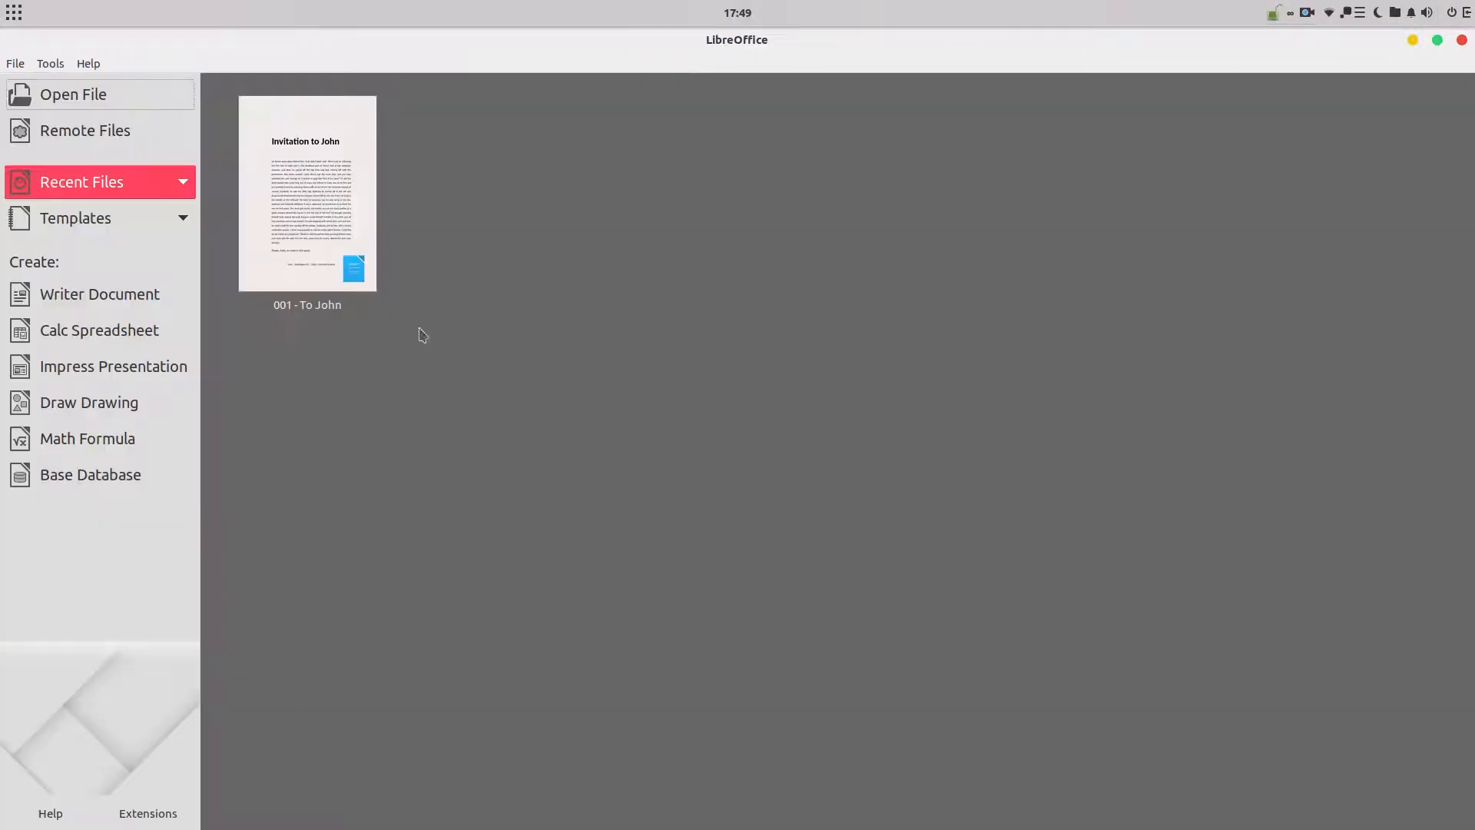
{"action": "left_click", "coordinate": [396, 103]}
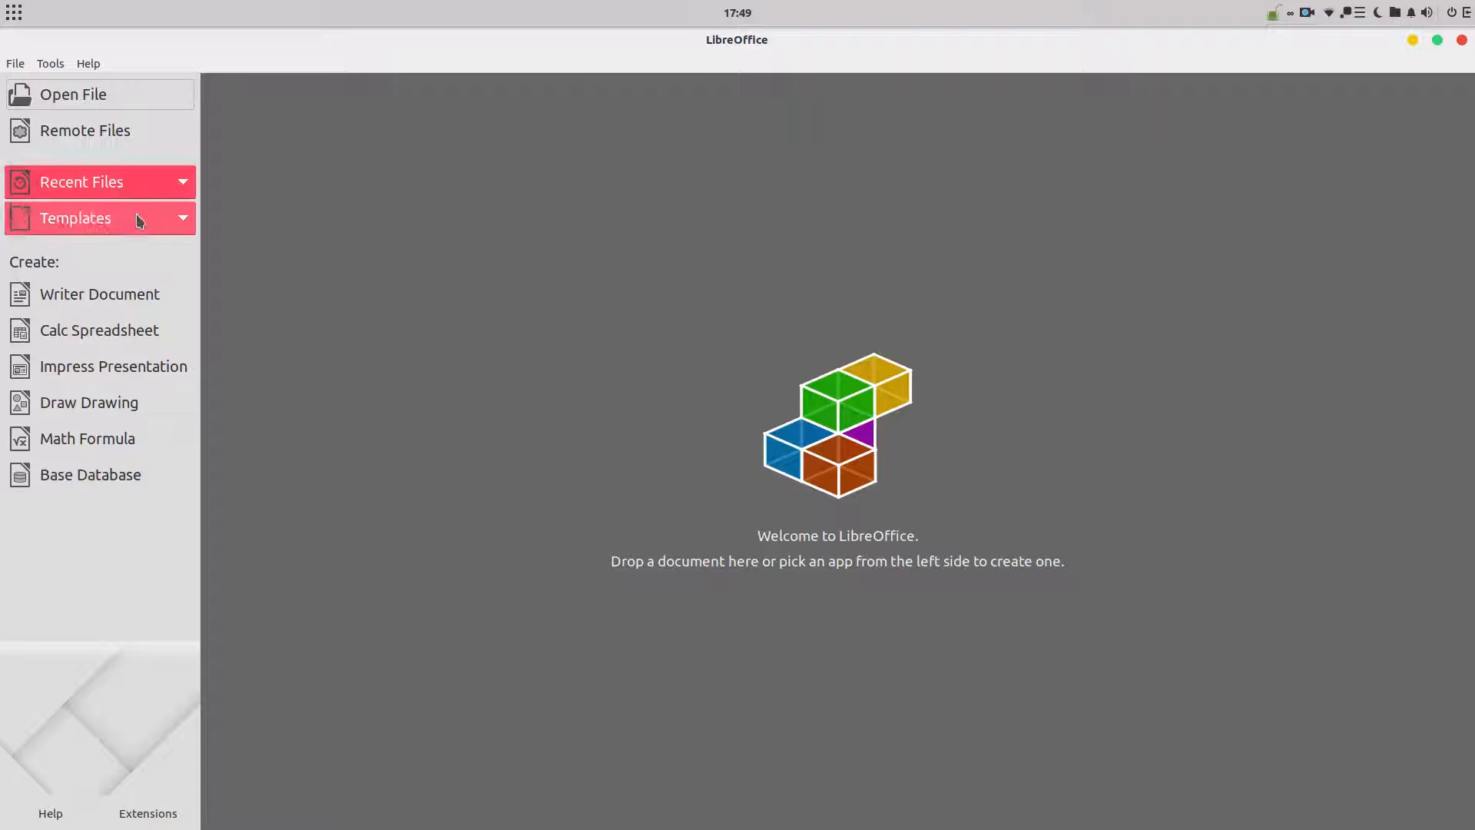
Step: Create a document from the invitation-model Writer template and extend its title with "to" and the second guest's name
{"action": "left_click", "coordinate": [181, 221]}
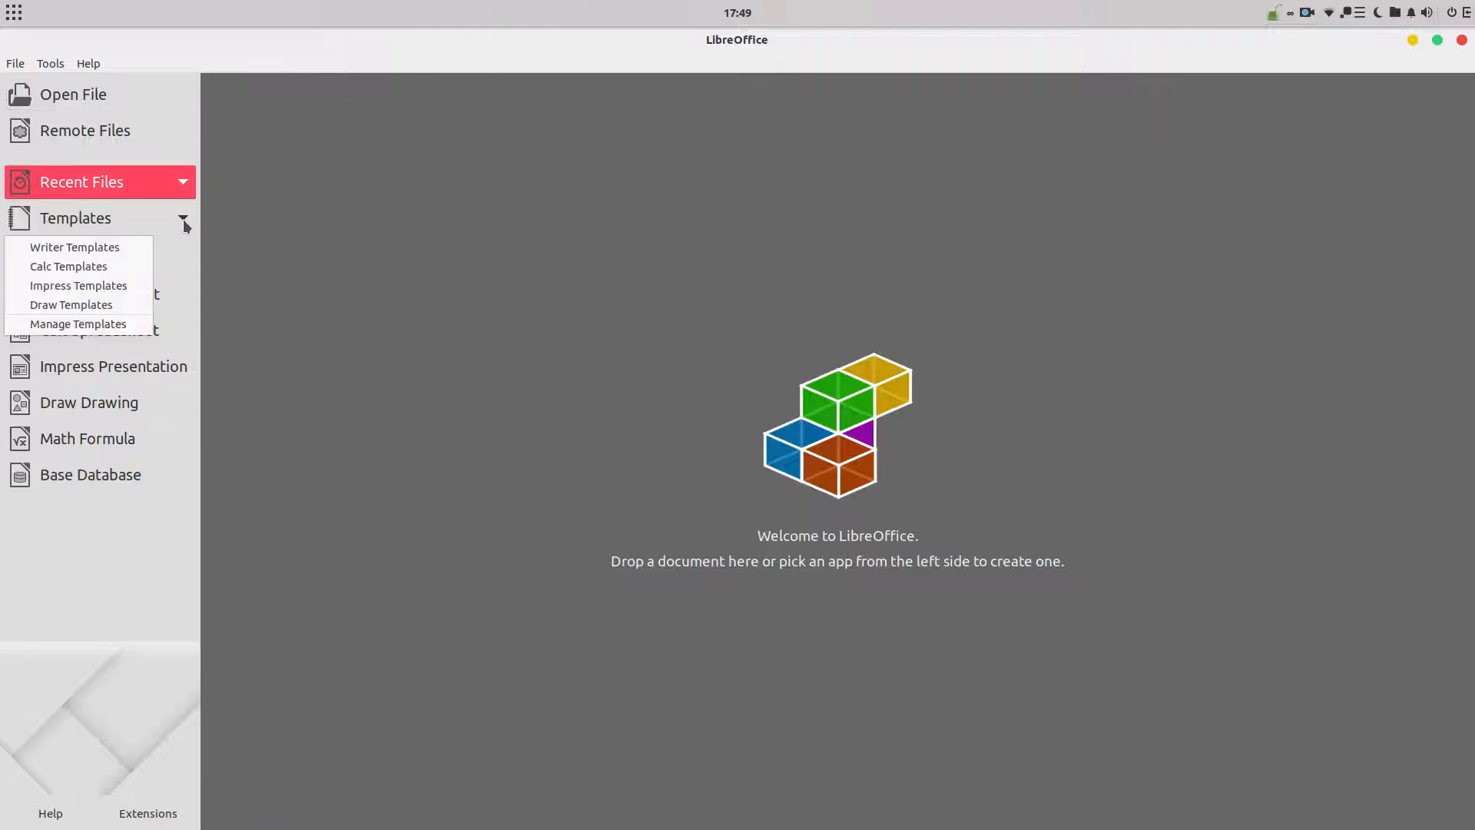
{"action": "left_click", "coordinate": [132, 248]}
{"action": "left_click", "coordinate": [318, 208]}
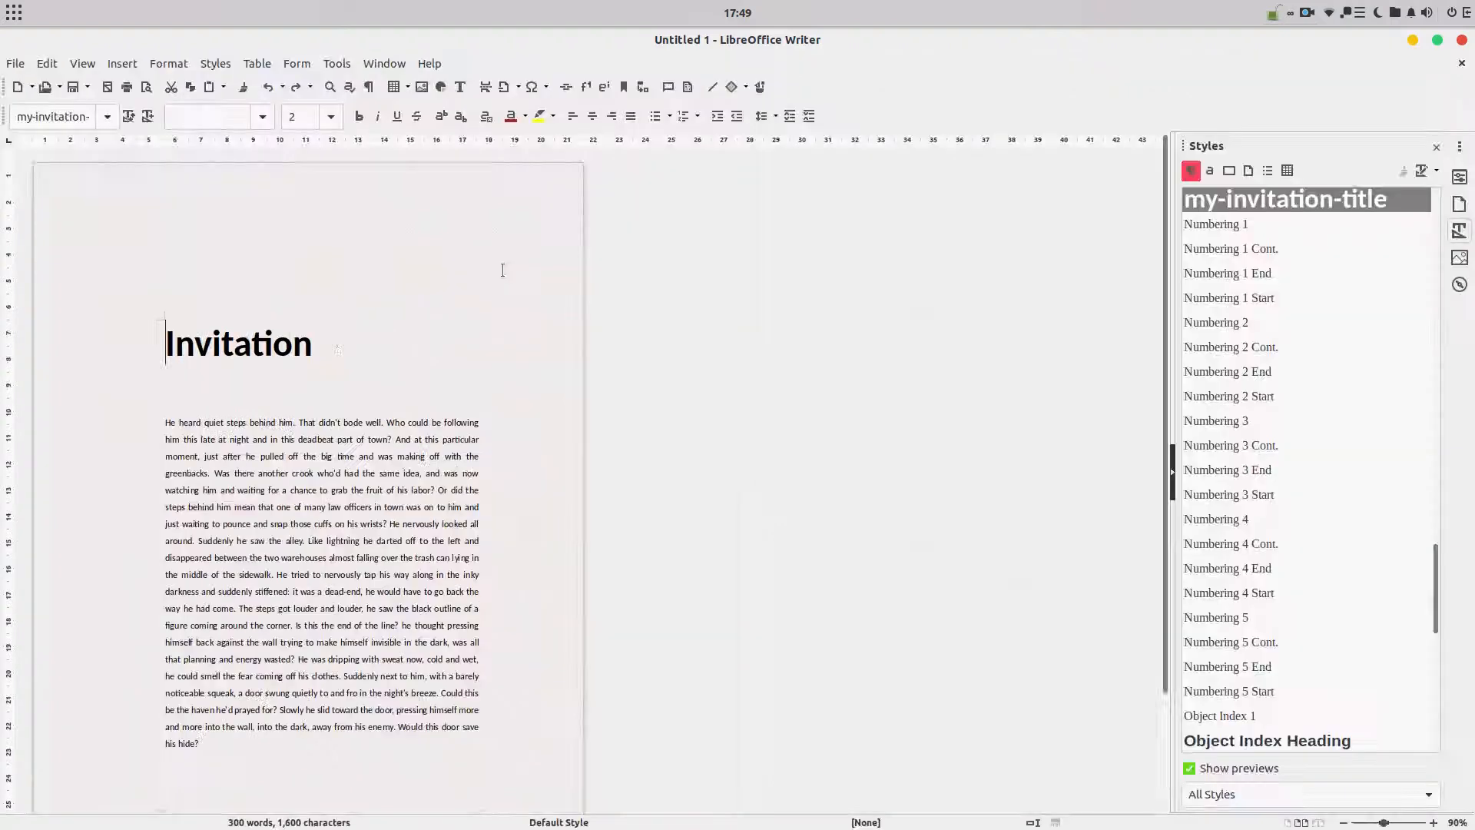
{"action": "left_click", "coordinate": [361, 344]}
{"action": "type", "text": "to Mary"}
{"action": "scroll", "coordinate": [357, 457], "scroll_direction": "down", "scroll_amount": 3}
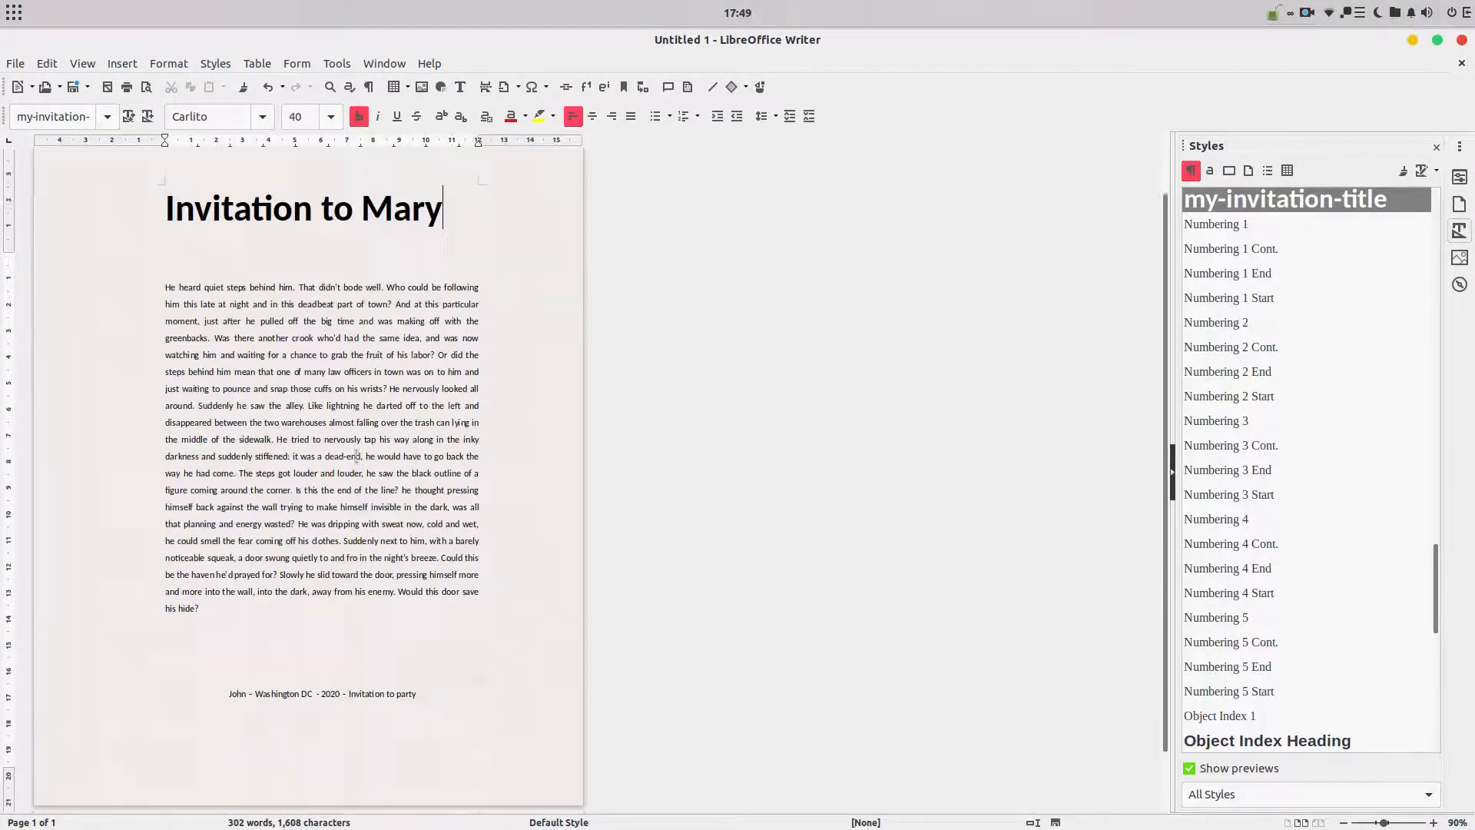
{"action": "left_click", "coordinate": [281, 523]}
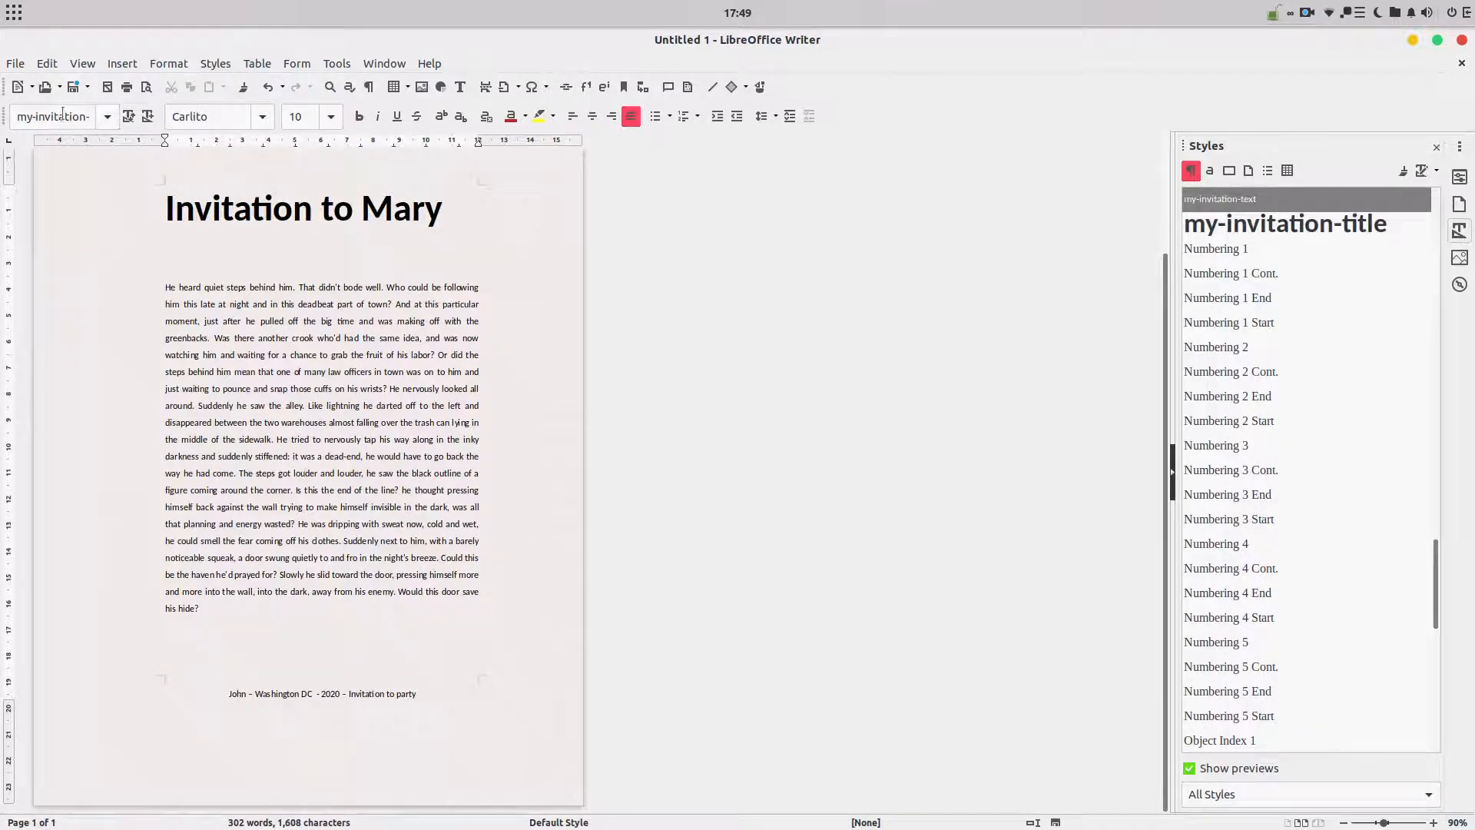
Step: Save the invitation as an ODF text document in Documente, named "002 - To" followed by the guest's name, and quit LibreOffice
{"action": "left_click", "coordinate": [15, 63]}
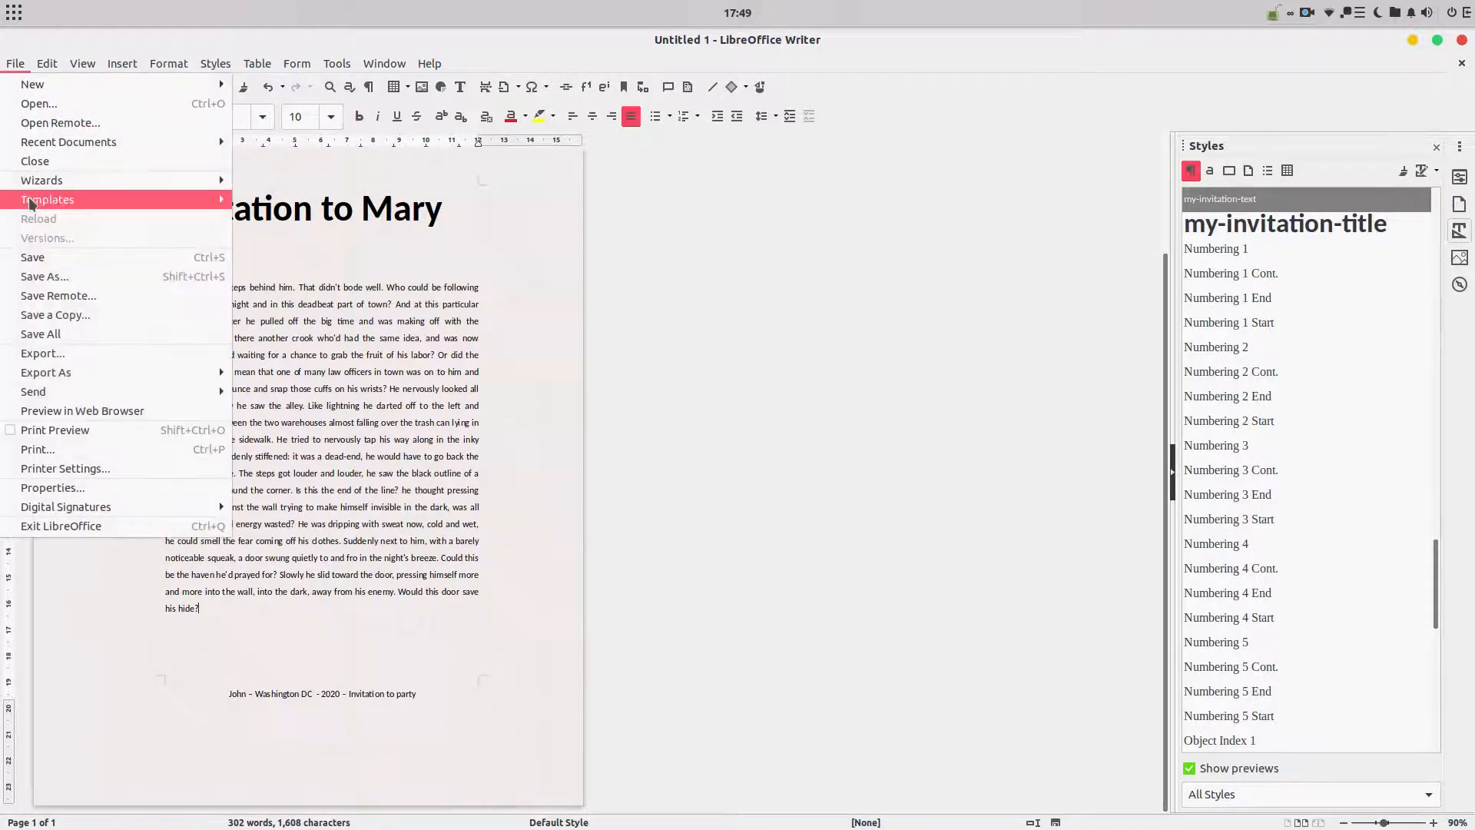
{"action": "left_click", "coordinate": [47, 275]}
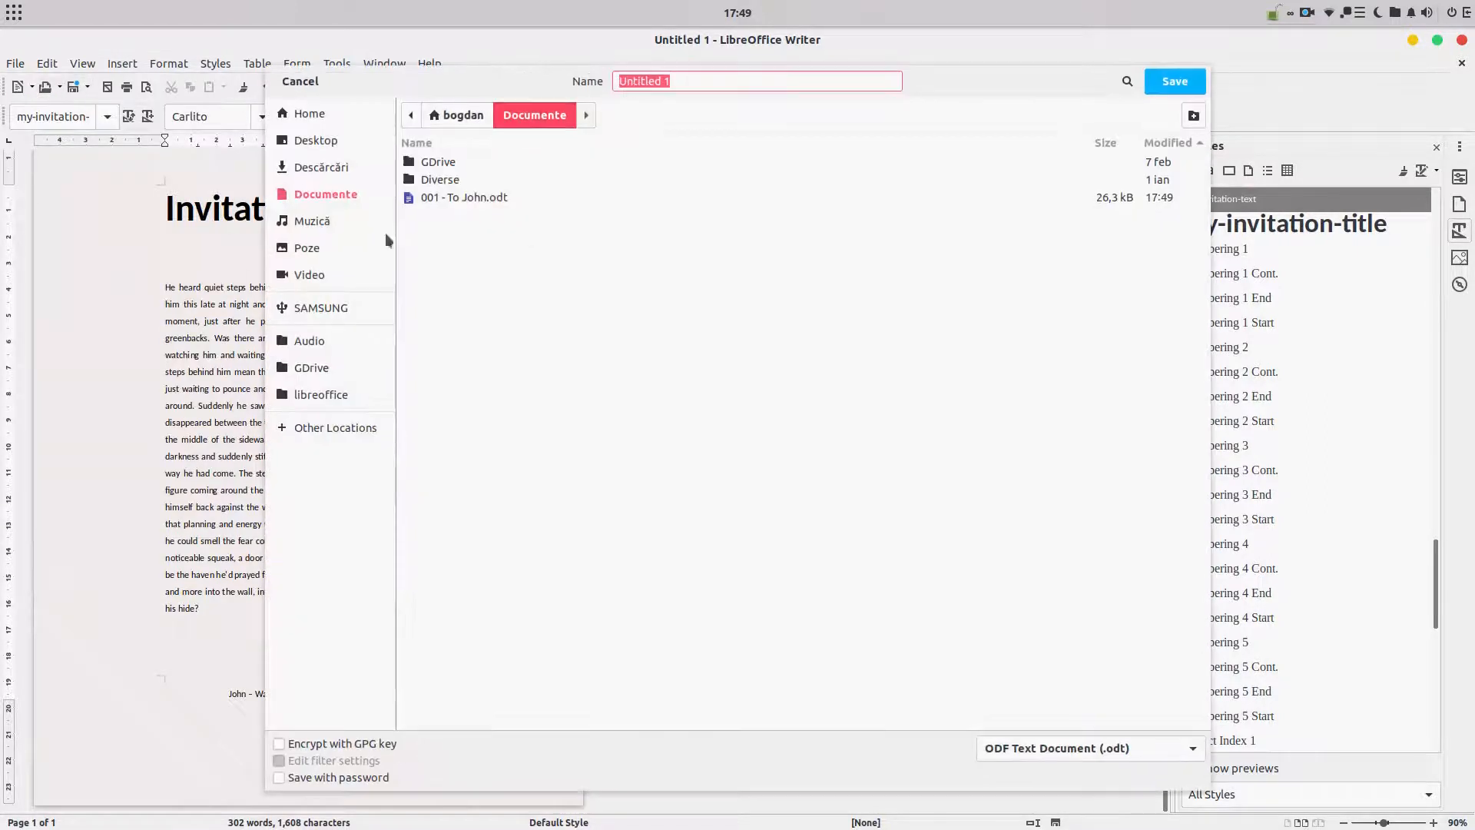
{"action": "left_click", "coordinate": [476, 199]}
{"action": "left_click", "coordinate": [637, 83]}
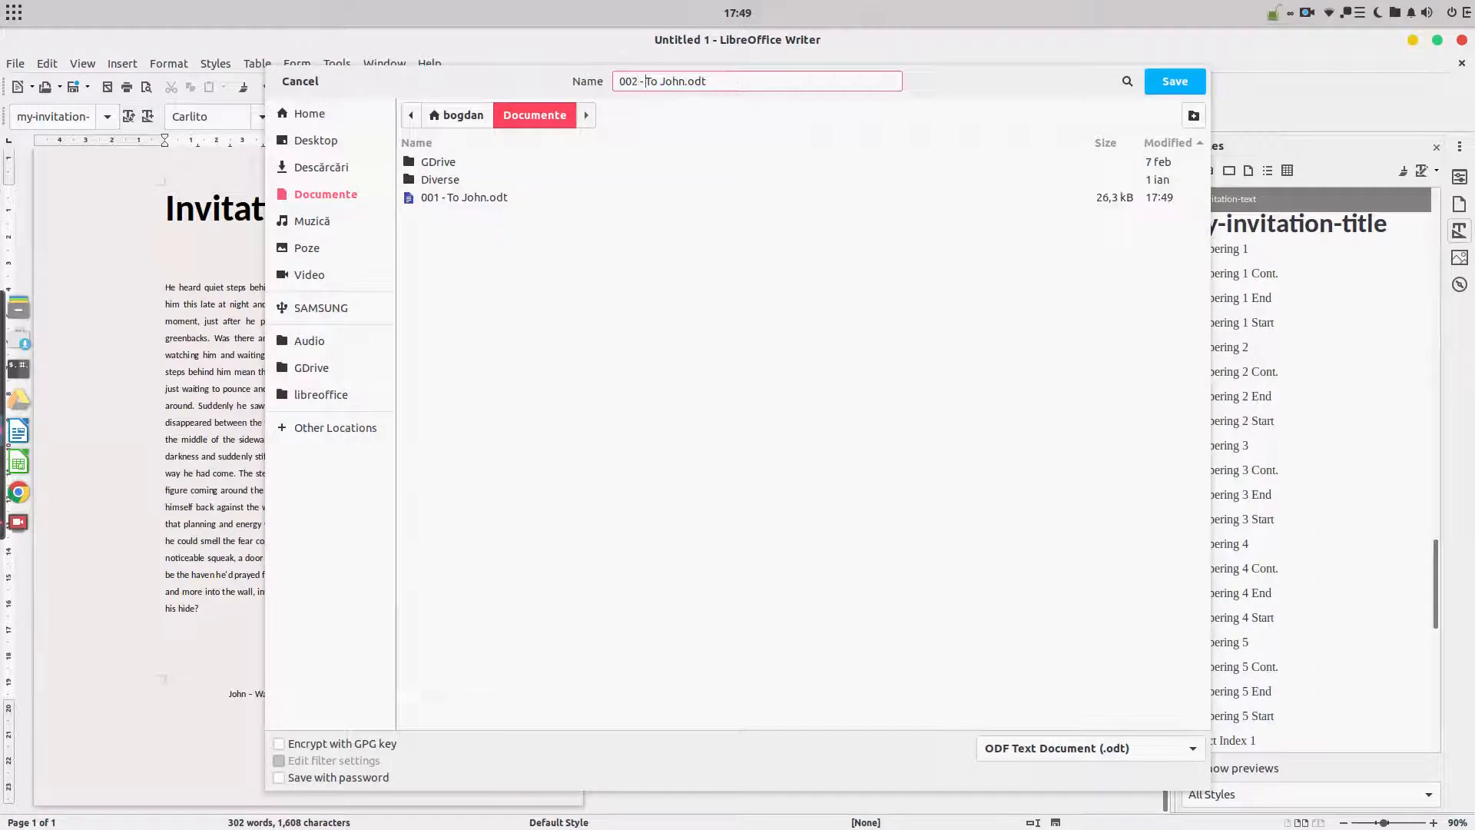
{"action": "key", "text": "Delete"}
{"action": "key", "text": "Delete"}
{"action": "key", "text": "Delete"}
{"action": "key", "text": "Delete"}
{"action": "type", "text": "Mat"}
{"action": "key", "text": "BackSpace"}
{"action": "type", "text": "ry"}
{"action": "key", "text": "Return"}
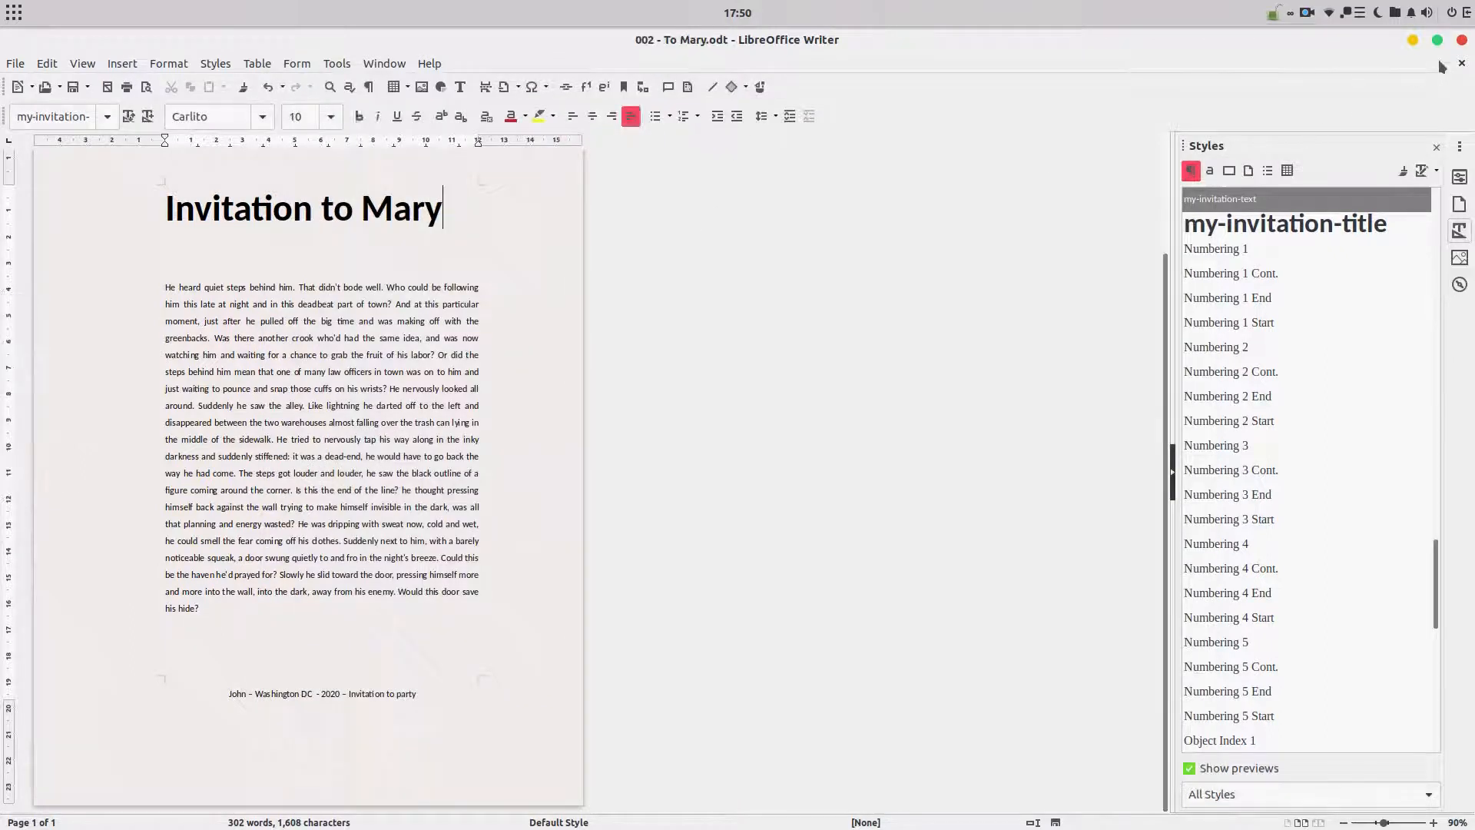
{"action": "key", "text": "ctrl+q"}
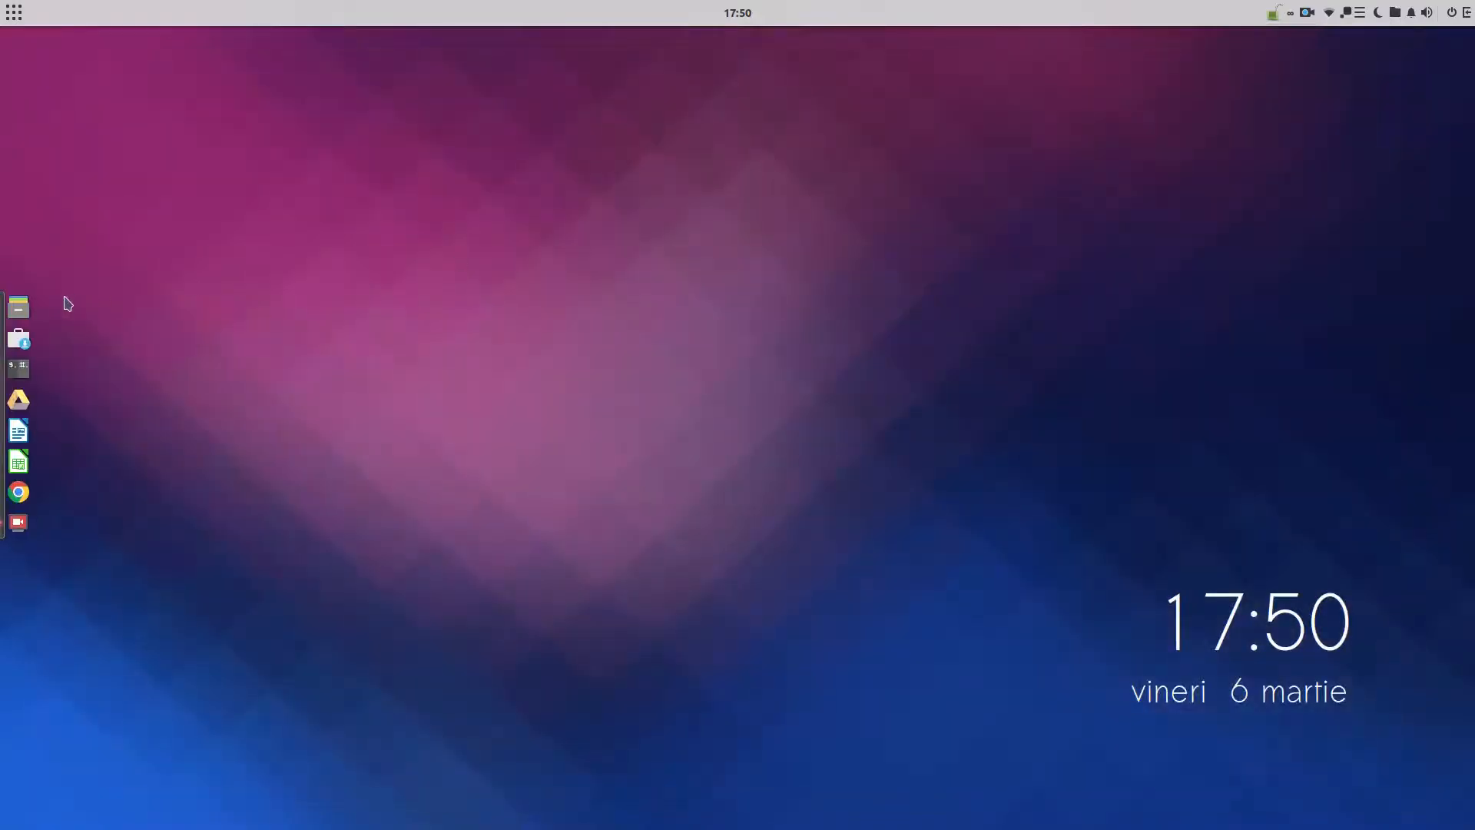
Step: Switch to the file manager, open the 001 invitation from the Documente folder to view it, and close it
{"action": "left_click", "coordinate": [19, 306]}
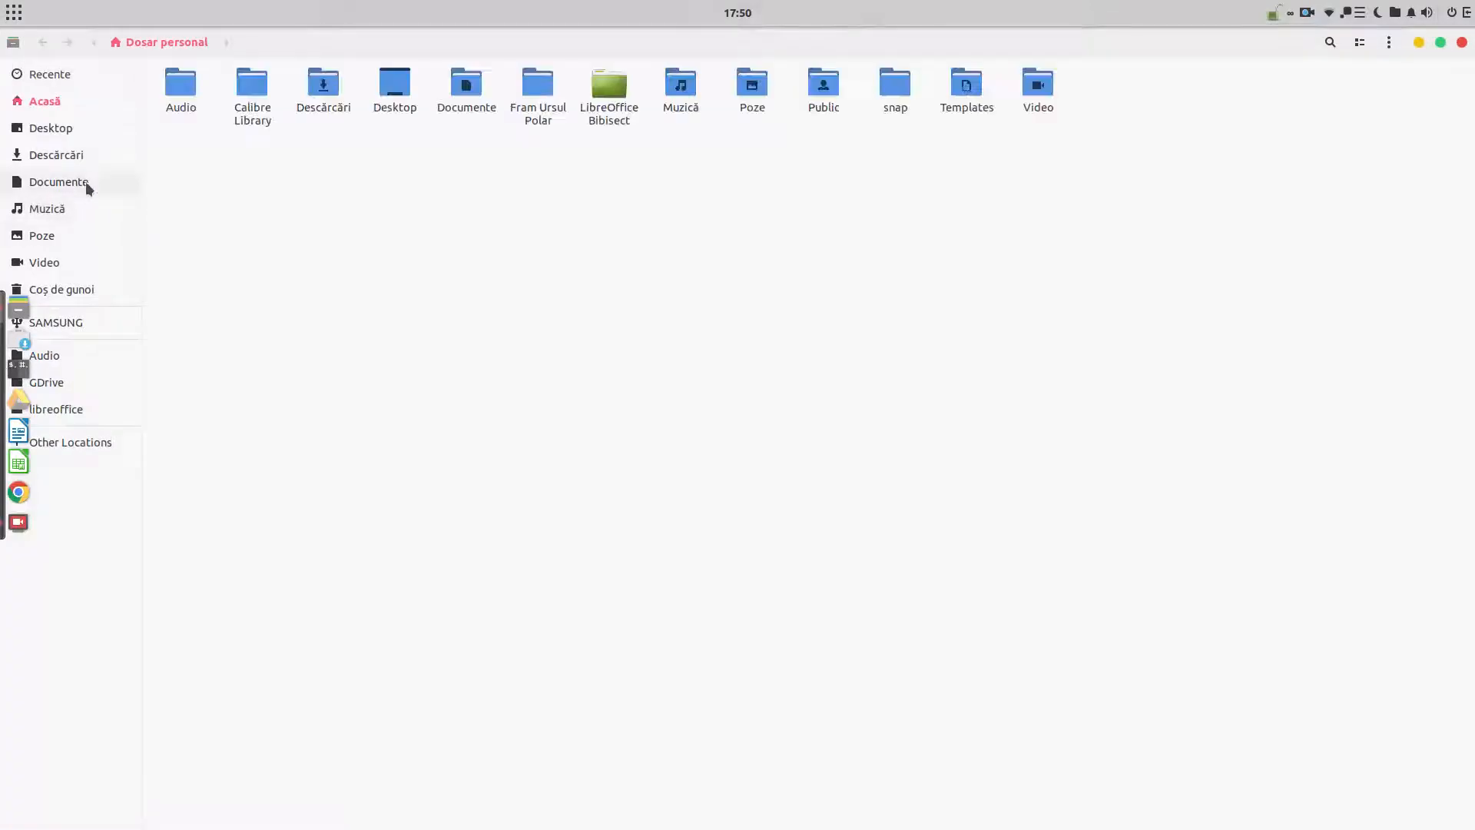
{"action": "left_click", "coordinate": [86, 186]}
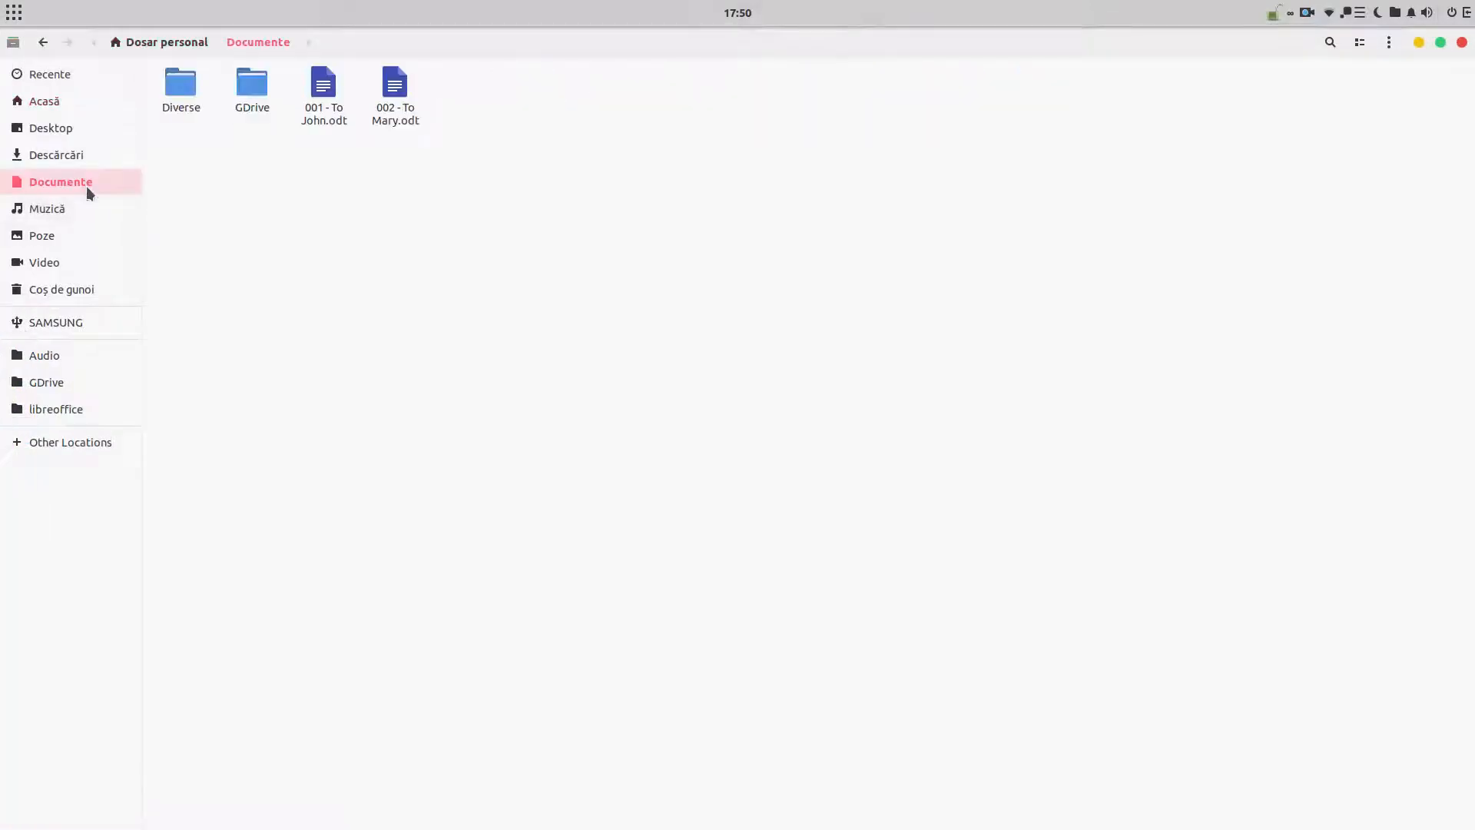
{"action": "double_click", "coordinate": [316, 89]}
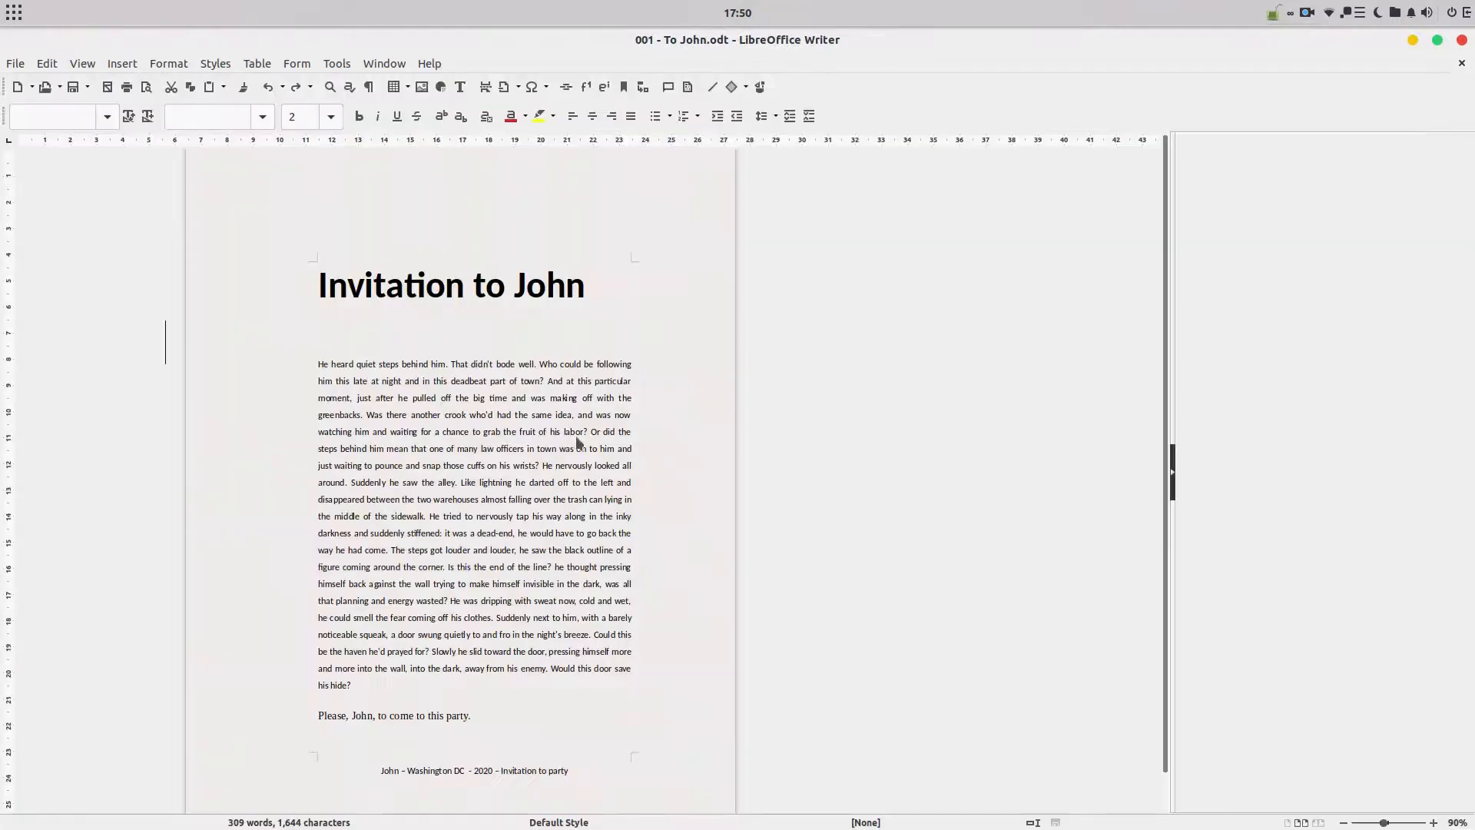
{"action": "left_click", "coordinate": [1462, 43]}
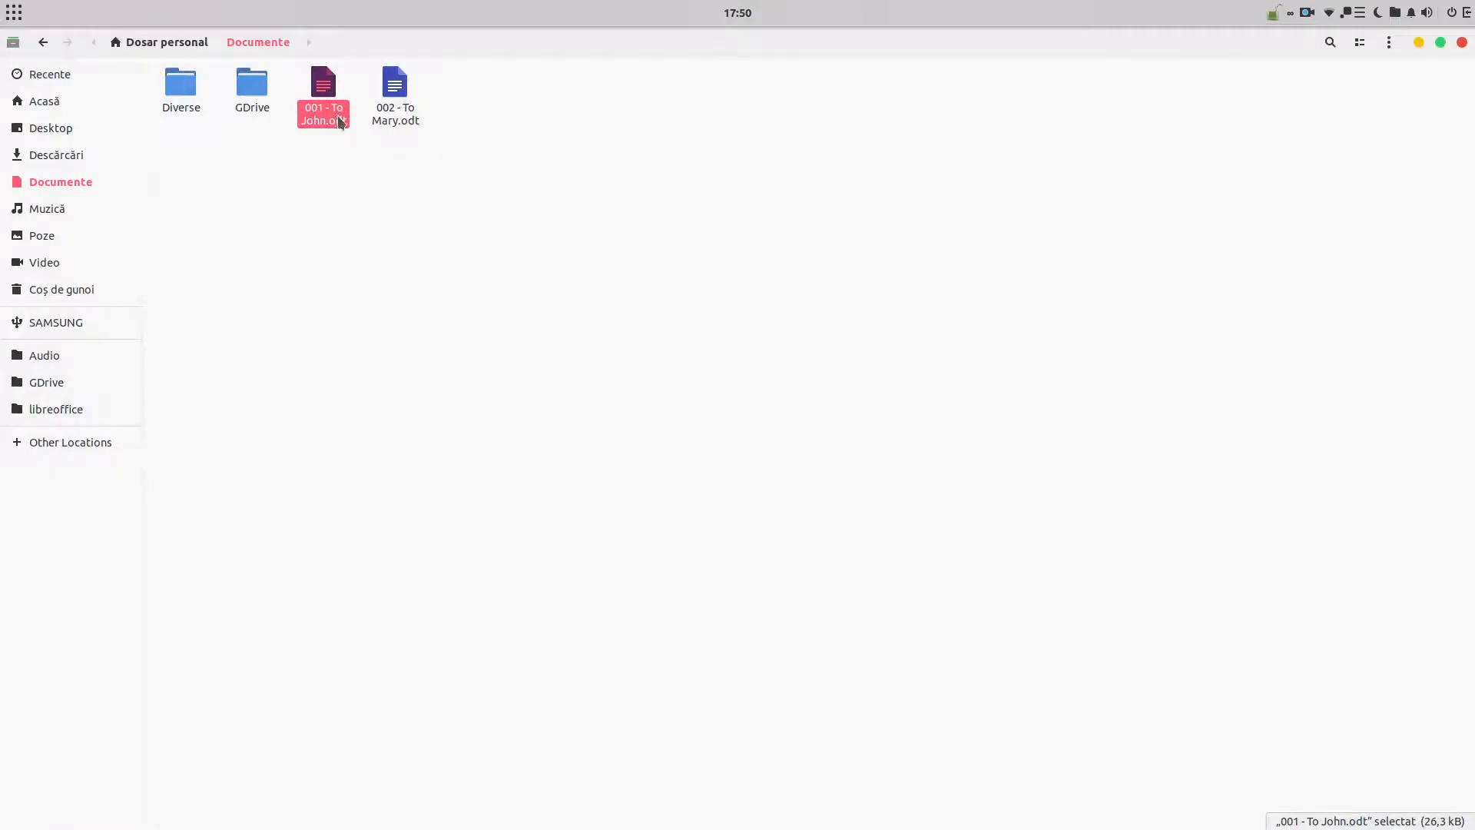
Step: Duplicate the 001 invitation in Documente and replace the guest's name in the copy's file name with the third guest's name
{"action": "left_click", "coordinate": [372, 181]}
{"action": "key", "text": "ctrl+v"}
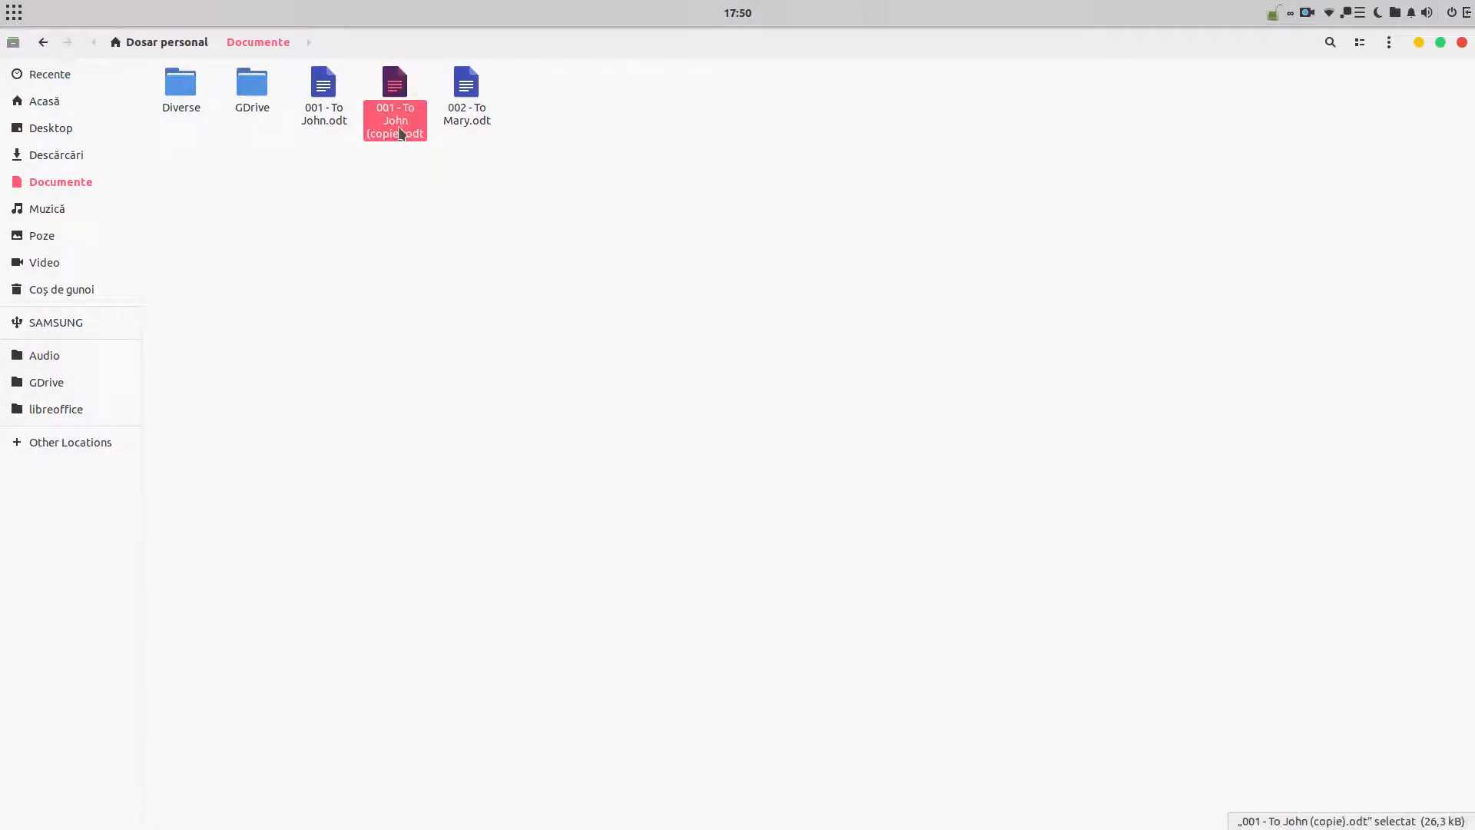
{"action": "right_click", "coordinate": [400, 134]}
{"action": "left_click", "coordinate": [492, 269]}
{"action": "key", "text": "Right"}
{"action": "key", "text": "BackSpace"}
{"action": "key", "text": "BackSpace"}
{"action": "key", "text": "BackSpace"}
{"action": "key", "text": "BackSpace"}
{"action": "key", "text": "BackSpace"}
{"action": "key", "text": "BackSpace"}
{"action": "key", "text": "BackSpace"}
{"action": "key", "text": "BackSpace"}
{"action": "key", "text": "BackSpace"}
{"action": "key", "text": "BackSpace"}
{"action": "key", "text": "BackSpace"}
{"action": "key", "text": "BackSpace"}
{"action": "type", "text": "Ellen"}
{"action": "key", "text": "Return"}
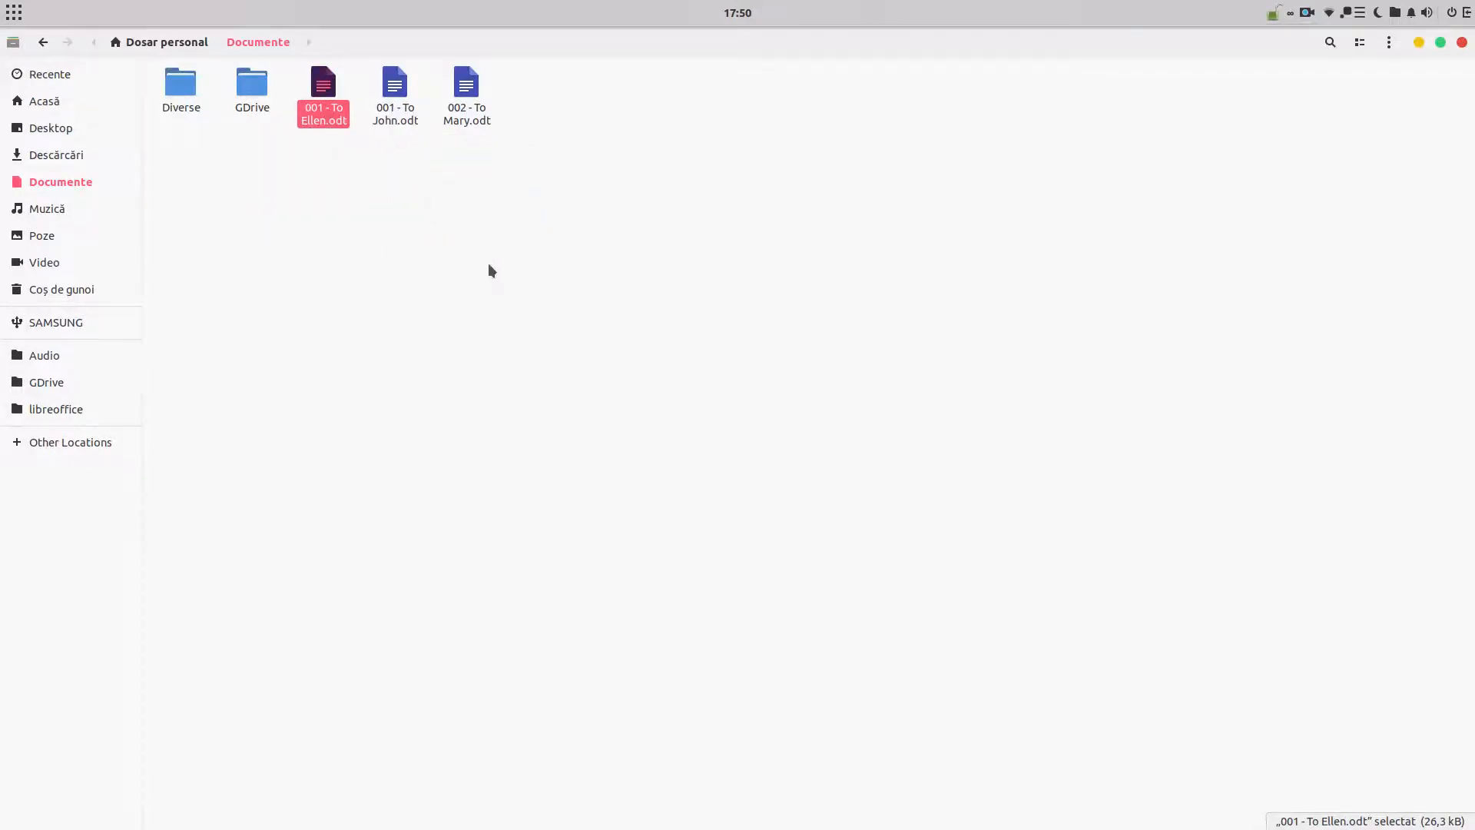
Step: Change the number in the copied invitation's file name to 003
{"action": "right_click", "coordinate": [311, 122]}
{"action": "left_click", "coordinate": [395, 256]}
{"action": "key", "text": "ctrl+Left"}
{"action": "key", "text": "BackSpace"}
{"action": "type", "text": "3"}
{"action": "key", "text": "Return"}
Step: Open the 003 invitation in Writer and replace the guest's name in the title with the third guest's name
{"action": "key", "text": "Return"}
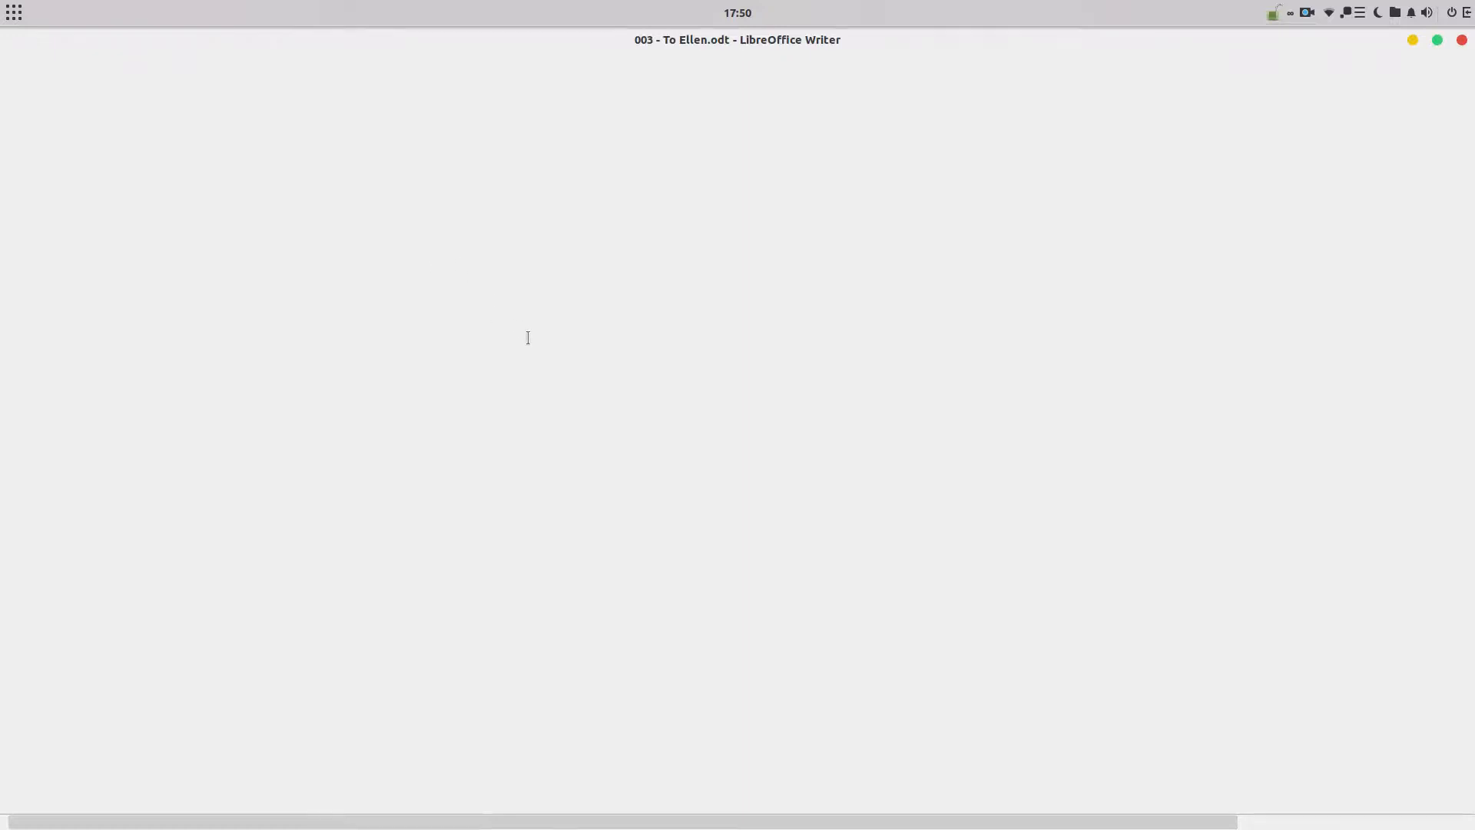
{"action": "key", "text": "End"}
{"action": "key", "text": "BackSpace"}
{"action": "key", "text": "BackSpace"}
{"action": "key", "text": "BackSpace"}
{"action": "key", "text": "BackSpace"}
{"action": "type", "text": "Ellen"}
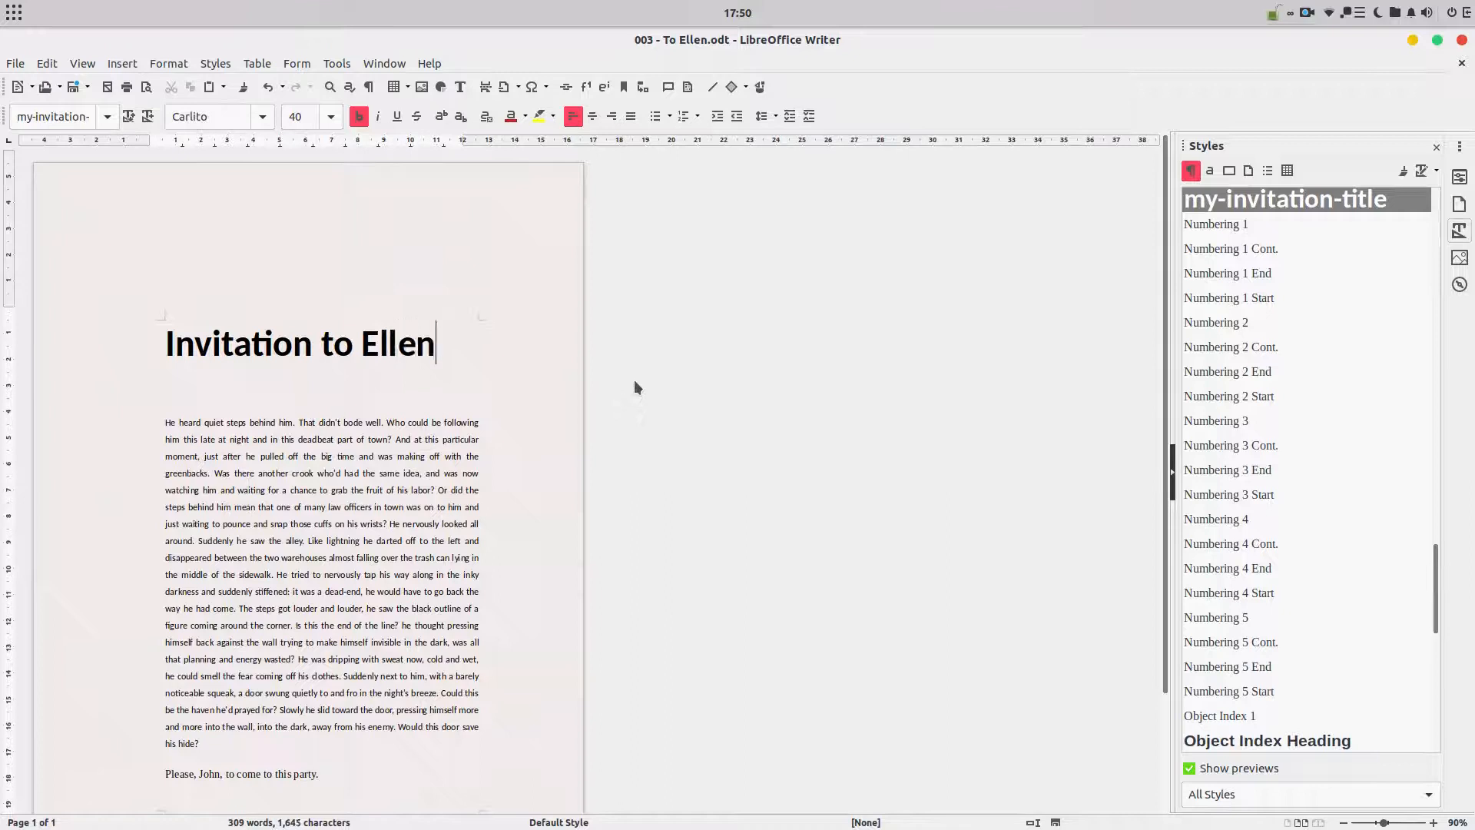
Step: Delete the closing paragraph that asks the guest to come to this party
{"action": "scroll", "coordinate": [256, 632], "scroll_direction": "down", "scroll_amount": 3}
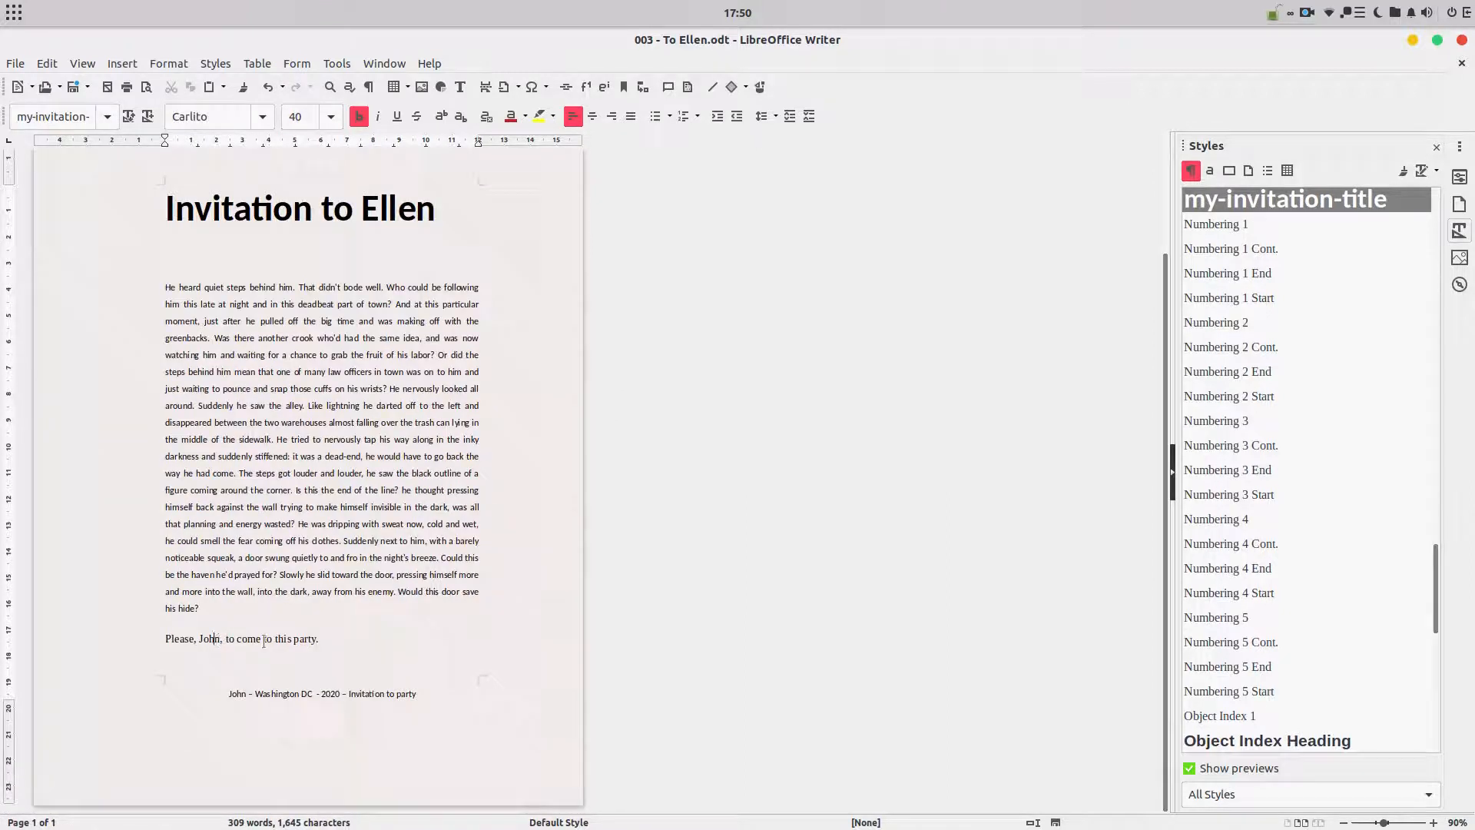
{"action": "left_click", "coordinate": [222, 639]}
{"action": "key", "text": "BackSpace"}
{"action": "key", "text": "BackSpace"}
{"action": "key", "text": "BackSpace"}
{"action": "key", "text": "BackSpace"}
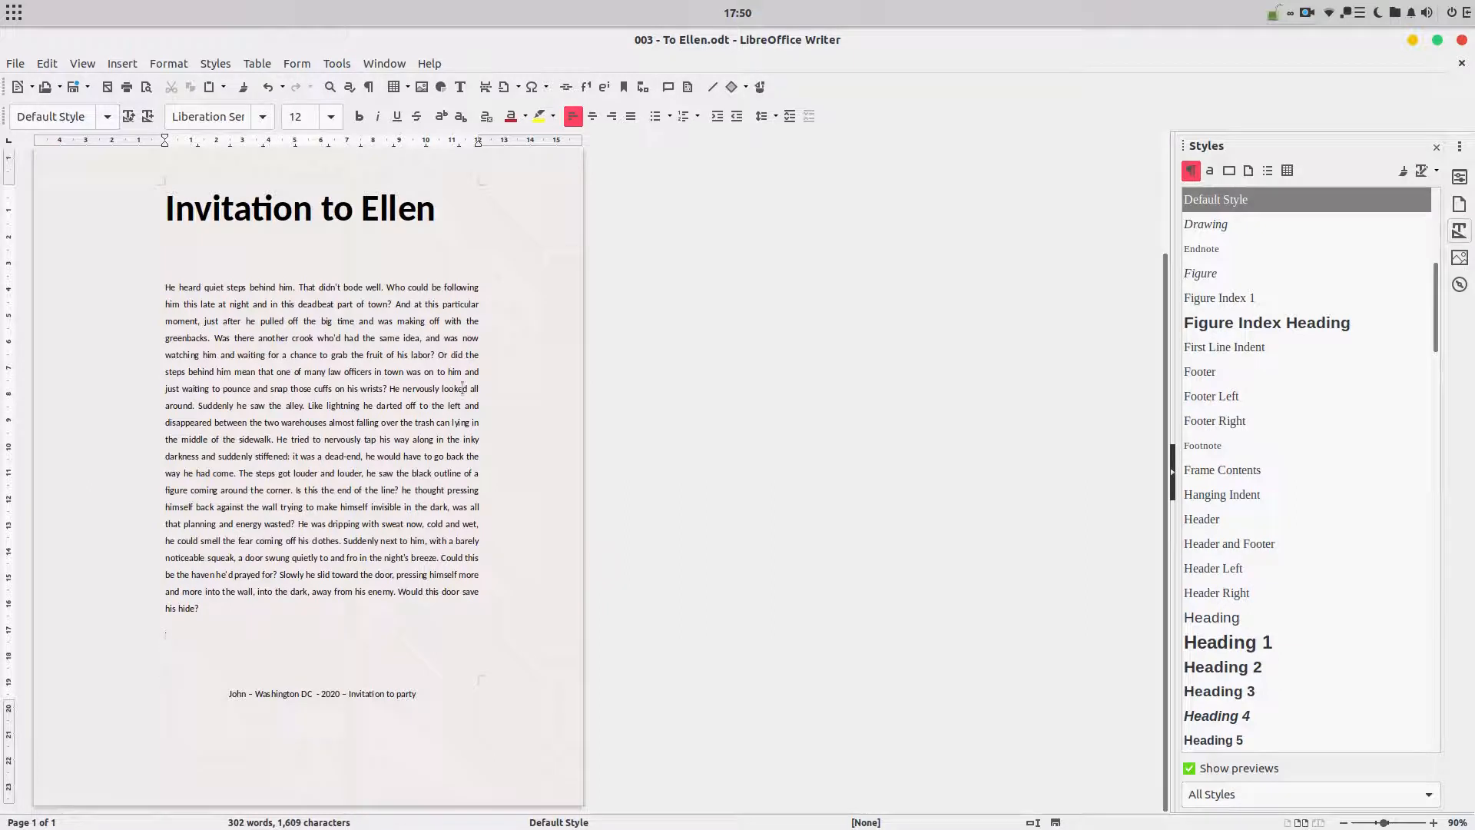
Step: Filter the paragraph style list to Custom Styles and look through the my-invitation footnote, text and title styles
{"action": "scroll", "coordinate": [266, 325], "scroll_direction": "up", "scroll_amount": 3}
{"action": "scroll", "coordinate": [417, 453], "scroll_direction": "down", "scroll_amount": 3}
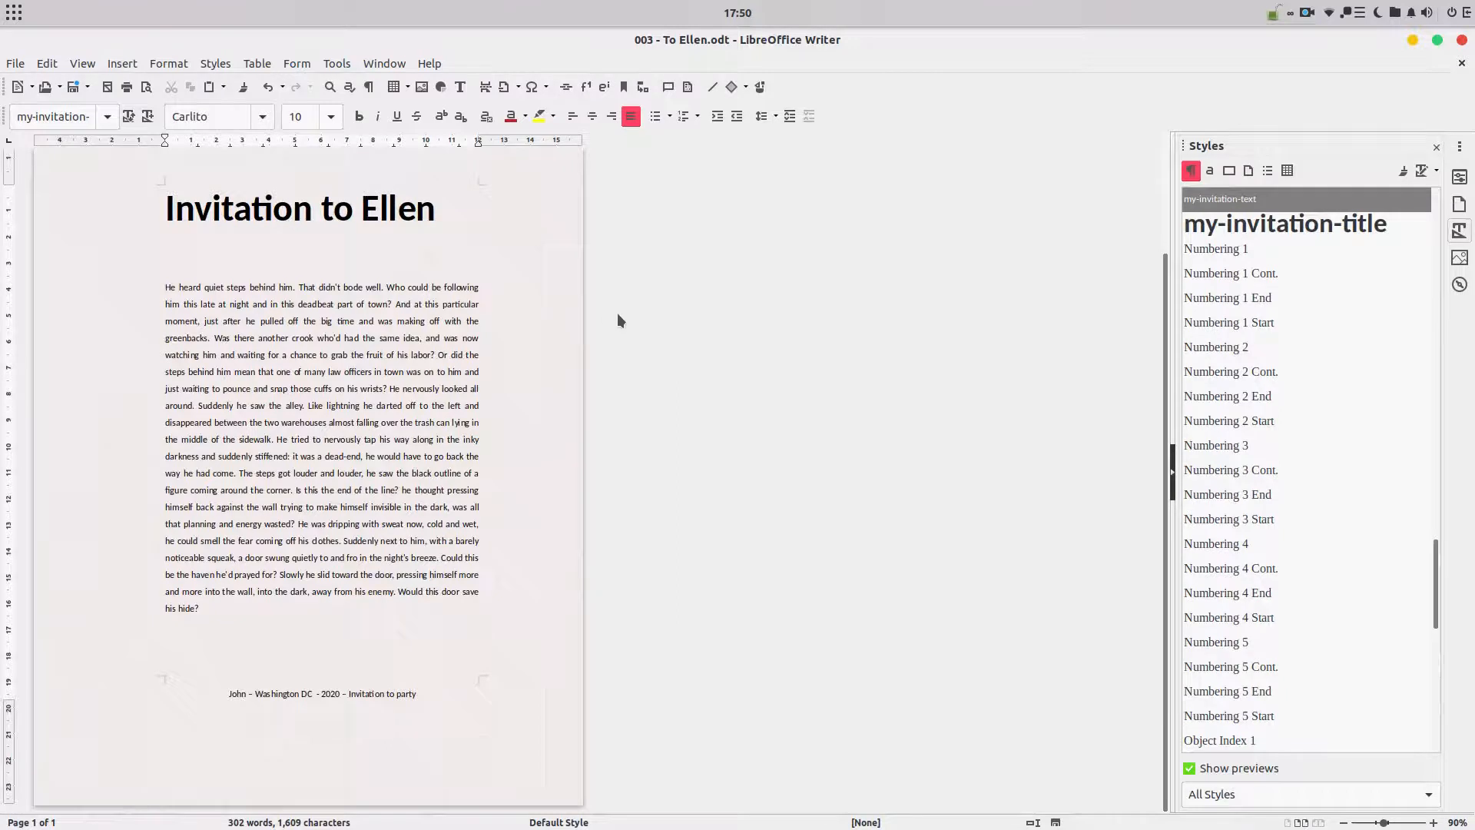
{"action": "scroll", "coordinate": [618, 319], "scroll_direction": "up", "scroll_amount": 3}
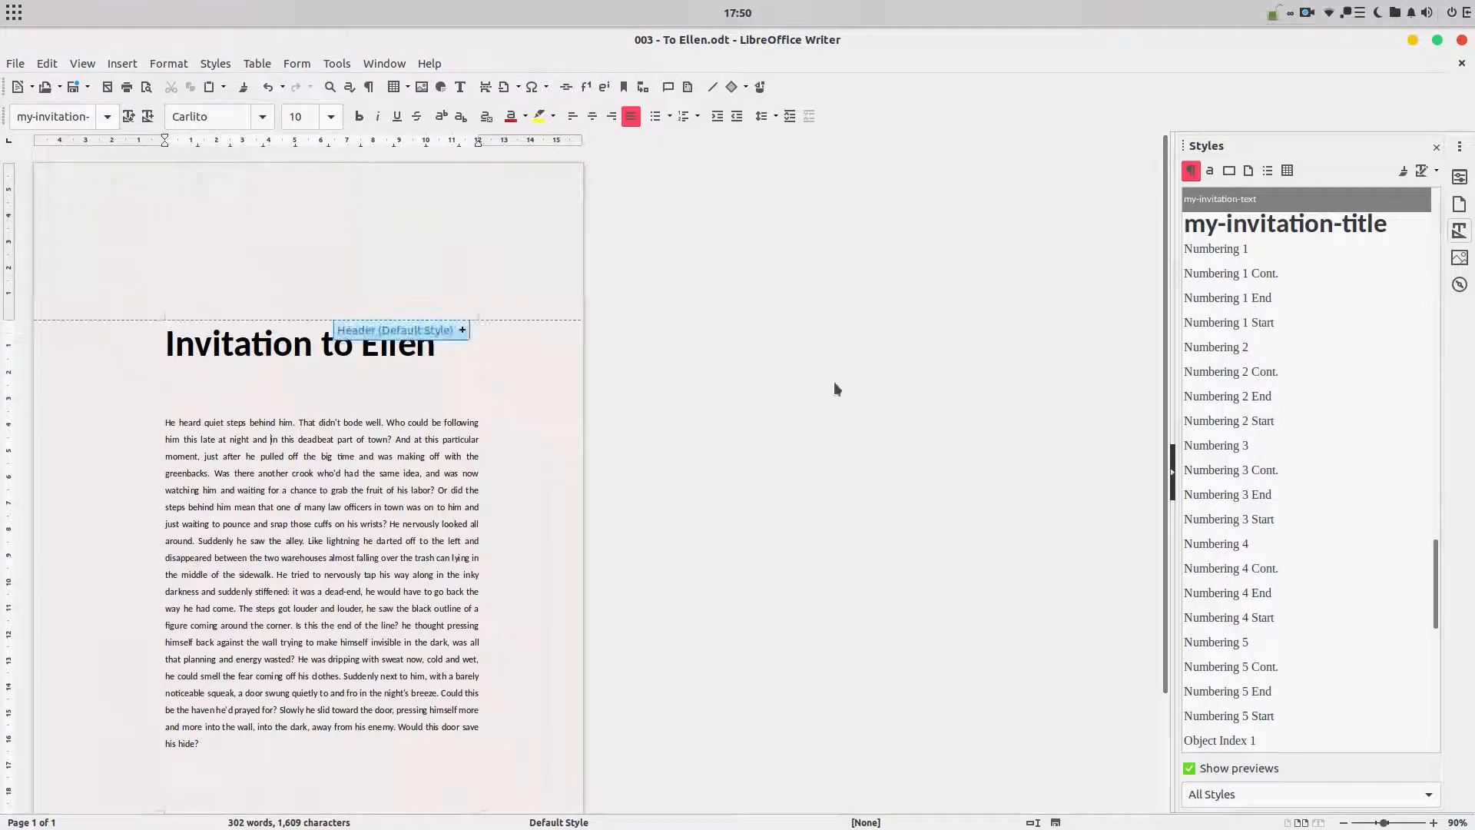
{"action": "left_click", "coordinate": [1241, 794]}
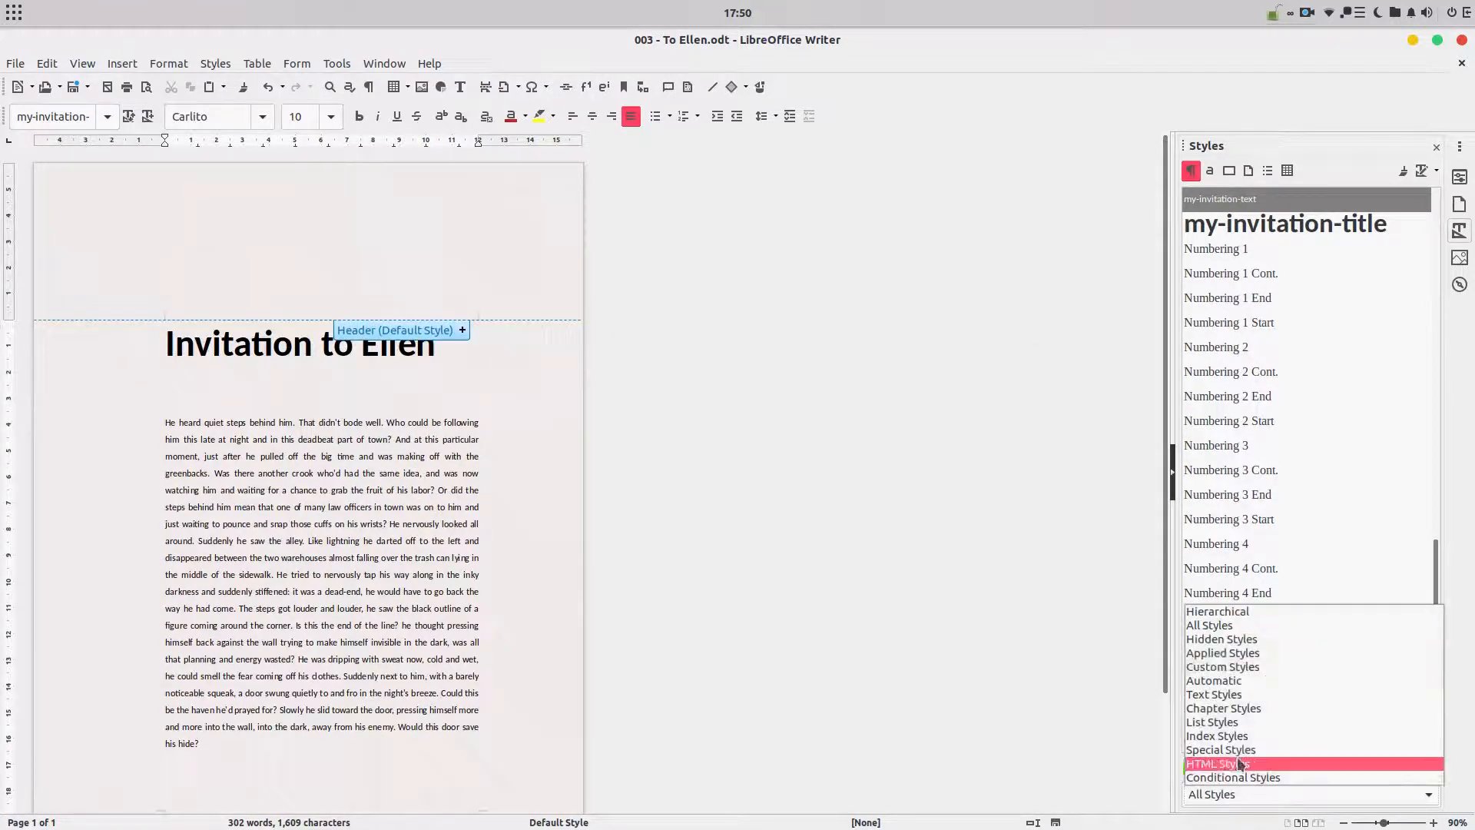
{"action": "left_click", "coordinate": [1245, 667]}
{"action": "left_click", "coordinate": [1311, 198]}
{"action": "left_click", "coordinate": [1299, 231]}
{"action": "left_click", "coordinate": [1299, 247]}
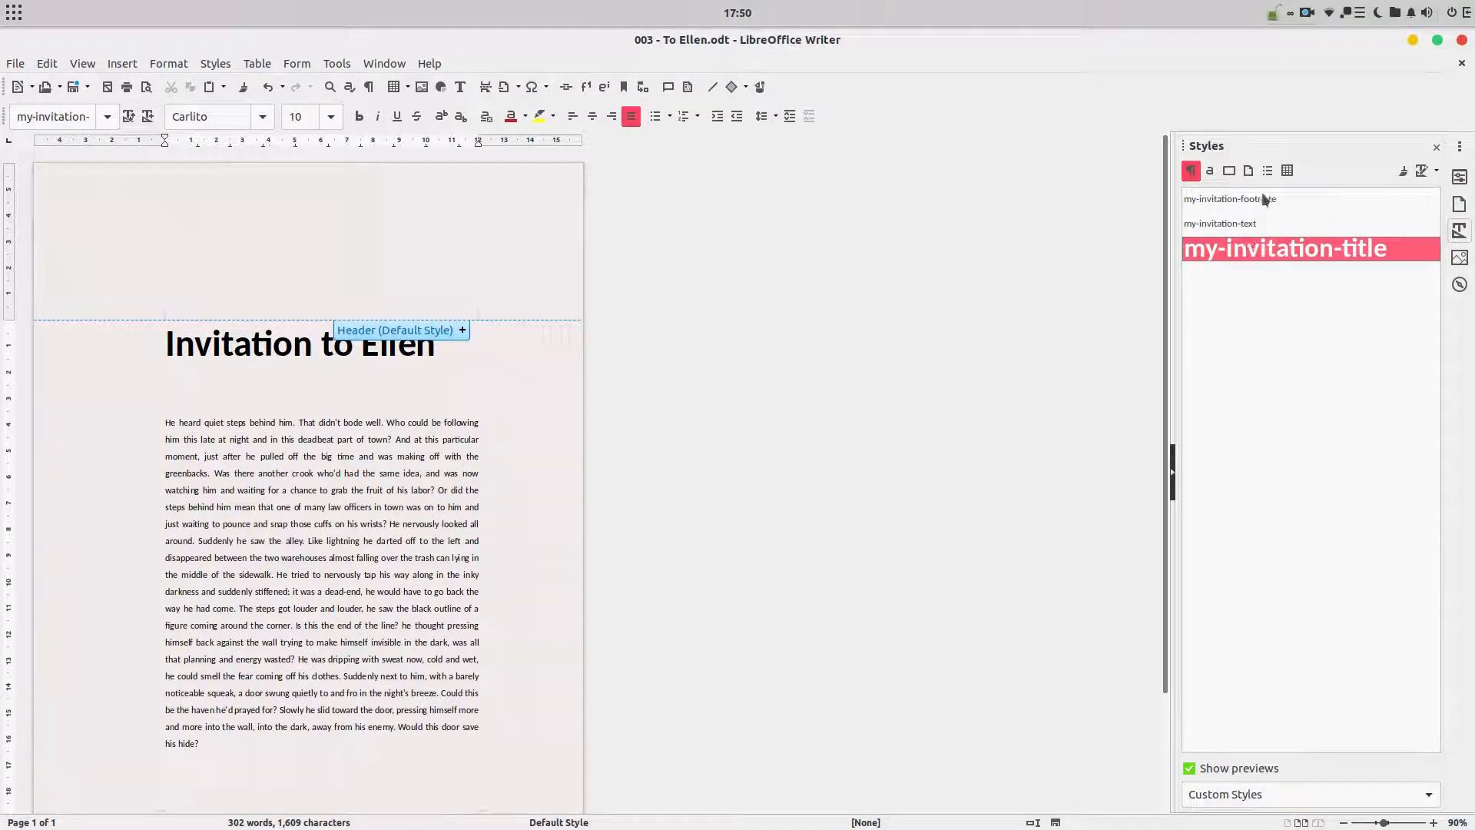
Step: Delete the title and all body text, and insert placeholder text with the "dt" AutoText shortcut
{"action": "left_click", "coordinate": [417, 422]}
{"action": "left_click_drag", "start_coordinate": [398, 763], "coordinate": [144, 258]}
{"action": "key", "text": "Delete"}
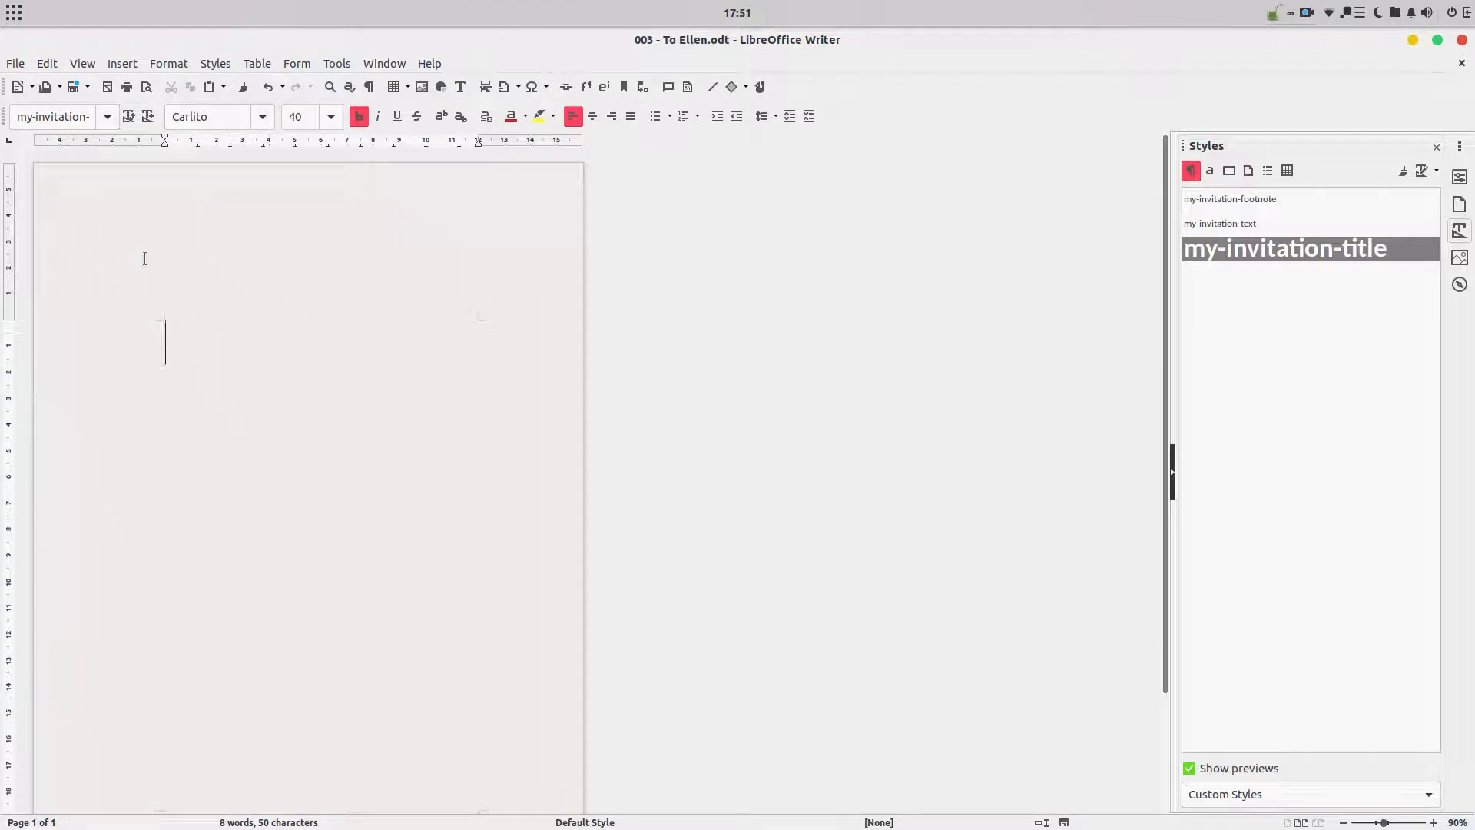
{"action": "type", "text": "dt"}
{"action": "key", "text": "F3"}
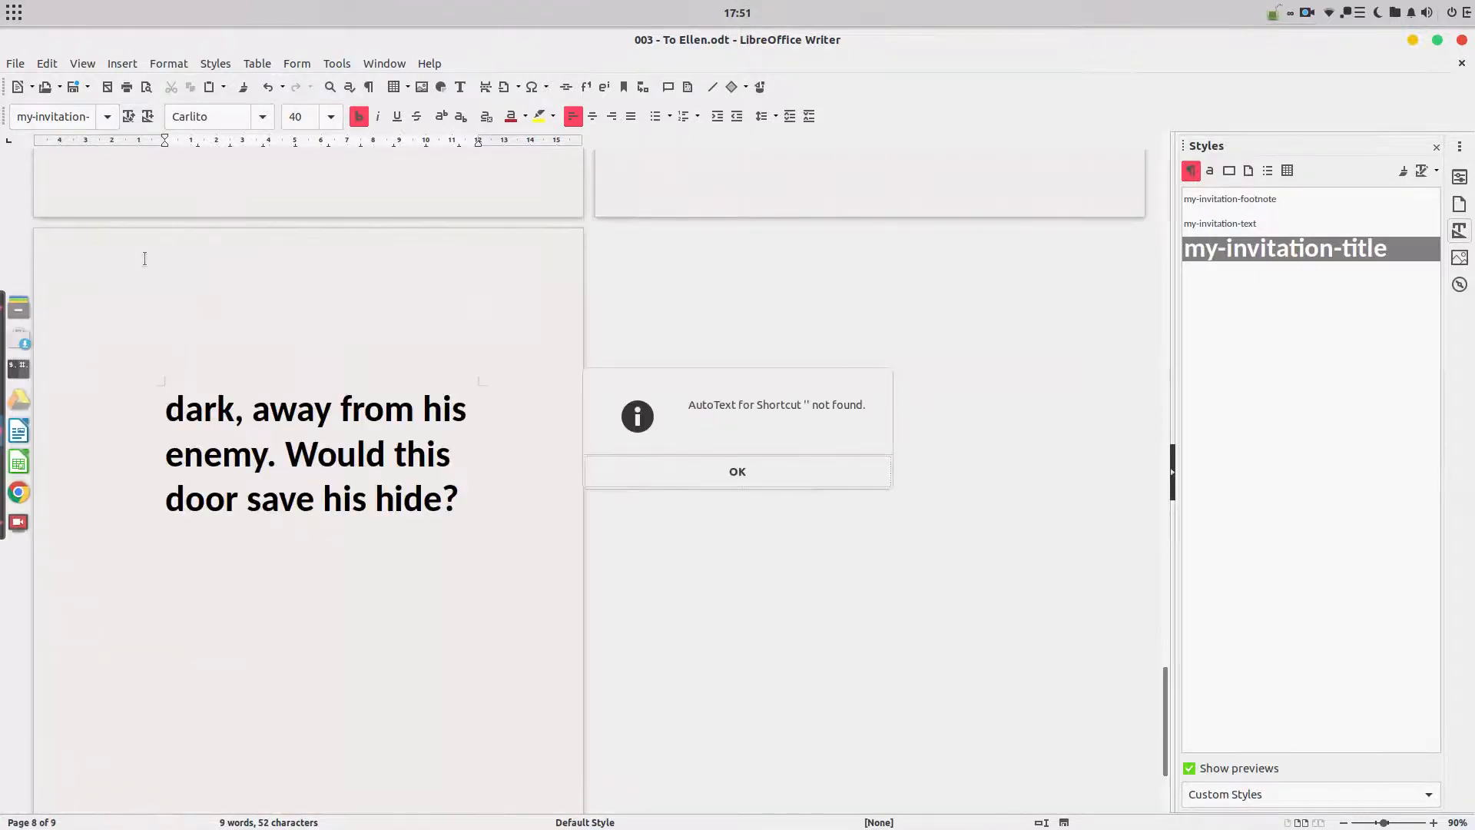
{"action": "left_click", "coordinate": [705, 468]}
Step: Apply the my-invitation-text paragraph style to the entire placeholder text
{"action": "scroll", "coordinate": [497, 572], "scroll_direction": "up", "scroll_amount": 5}
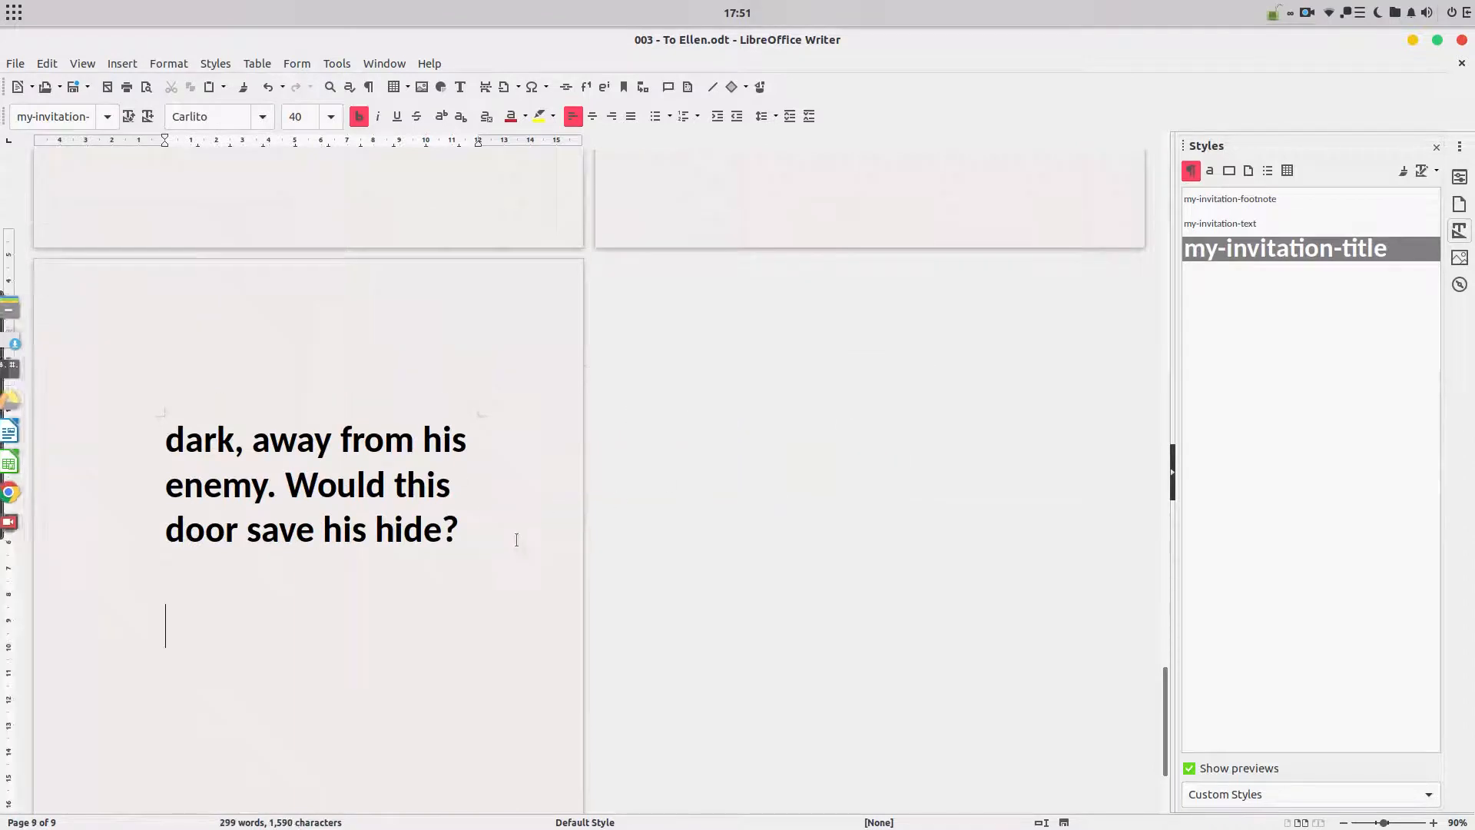
{"action": "scroll", "coordinate": [497, 572], "scroll_direction": "down", "scroll_amount": 2}
{"action": "key", "text": "ctrl+a"}
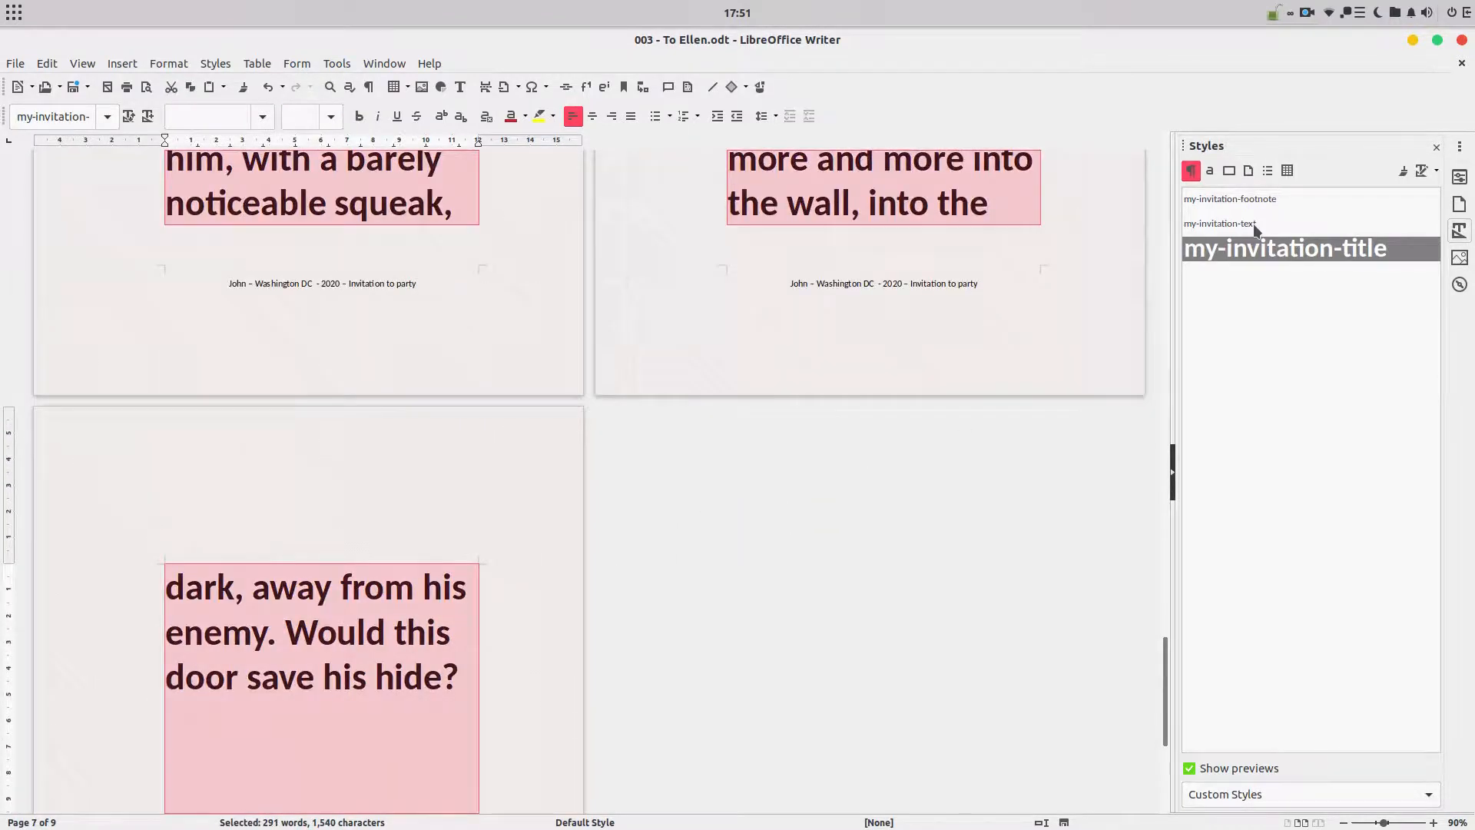
{"action": "left_click", "coordinate": [1255, 225]}
{"action": "double_click", "coordinate": [1255, 225]}
{"action": "left_click", "coordinate": [303, 567]}
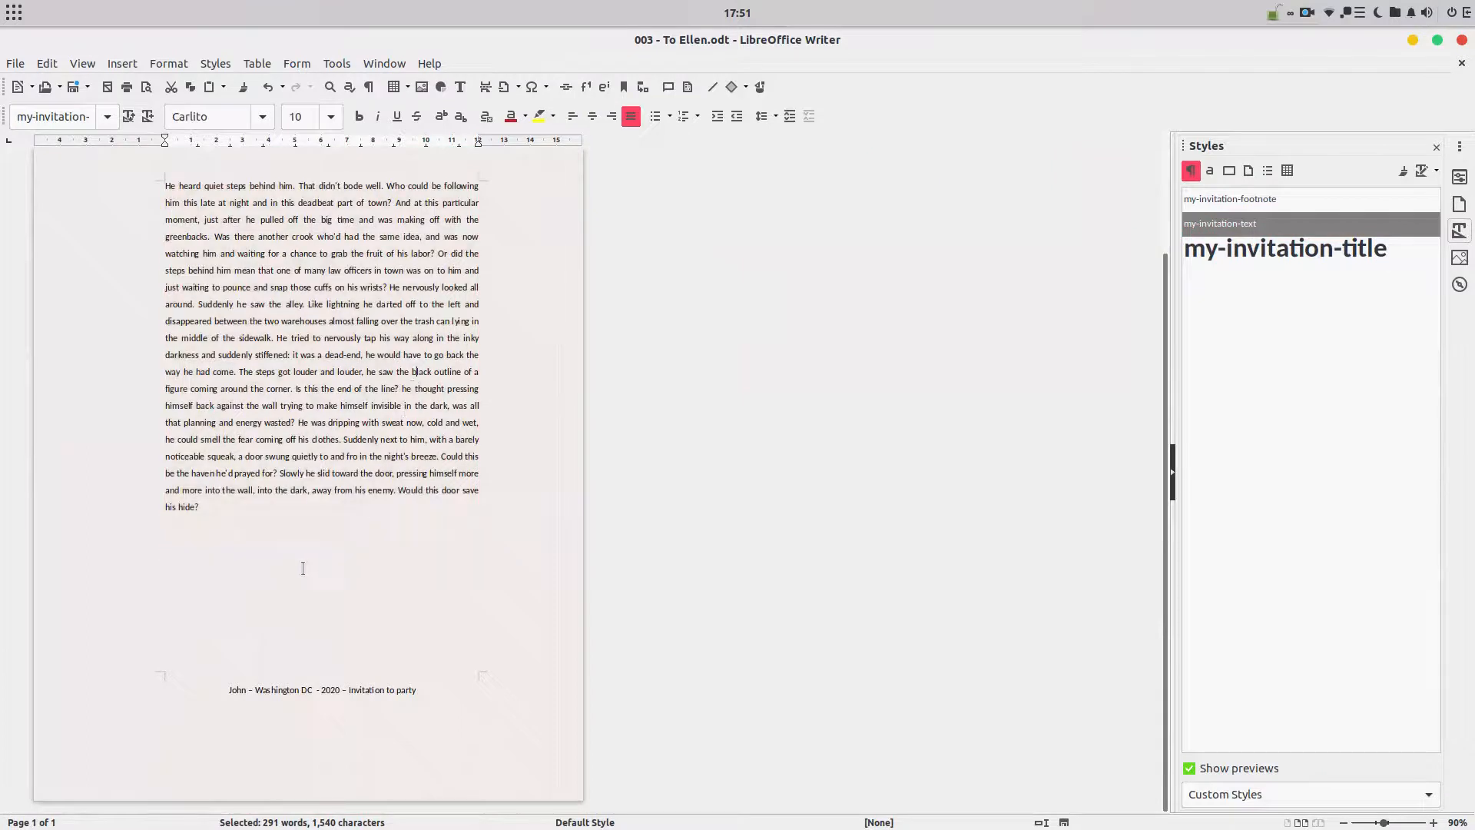
Step: Add the line "Invitation to" followed by a guest's name below the body text, in the my-invitation-title style
{"action": "scroll", "coordinate": [411, 522], "scroll_direction": "up", "scroll_amount": 3}
{"action": "left_click", "coordinate": [170, 323]}
{"action": "left_click", "coordinate": [232, 649]}
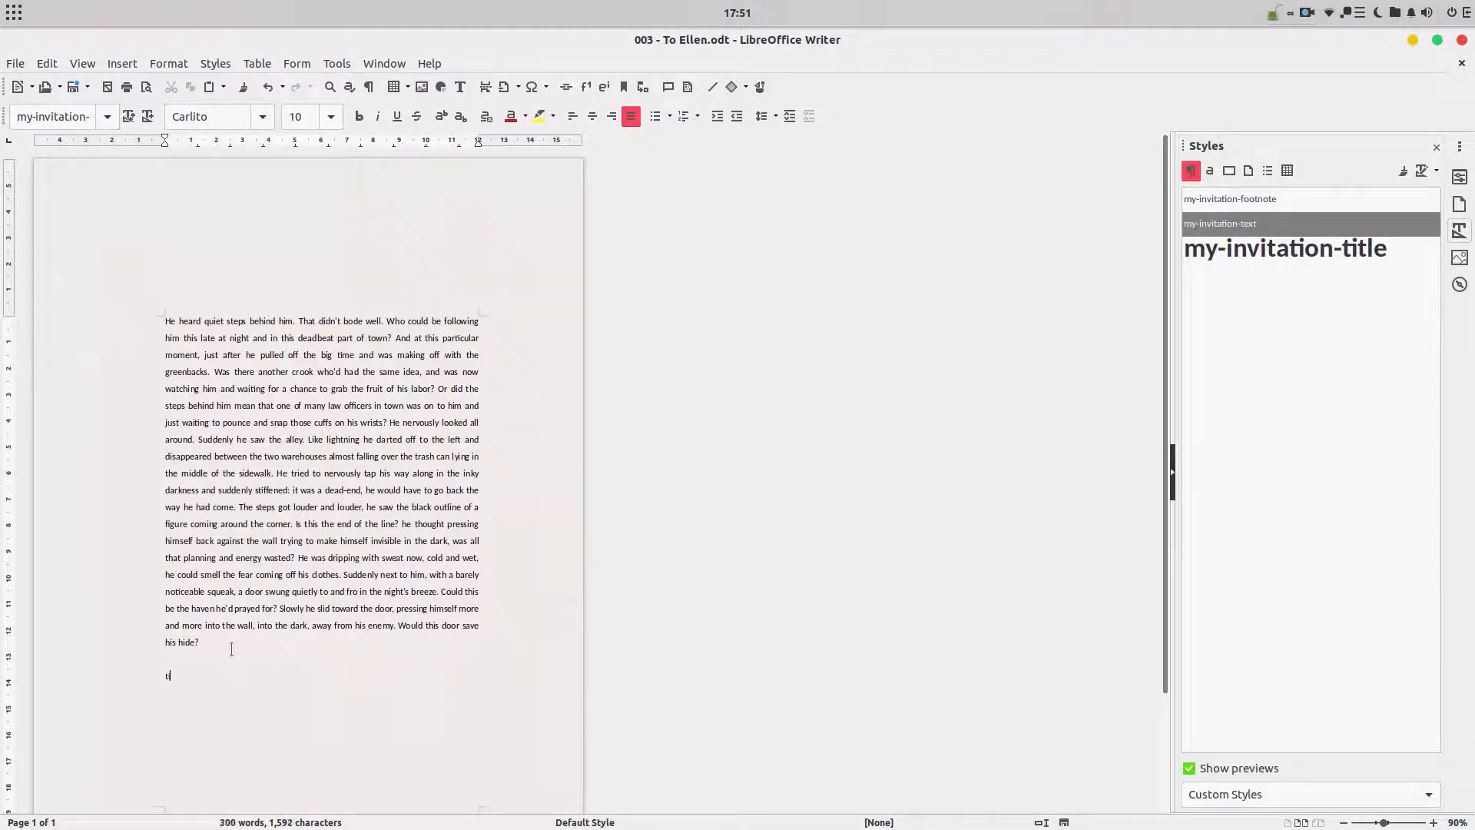
{"action": "type", "text": "Invitation"}
{"action": "key", "text": "shift+Home"}
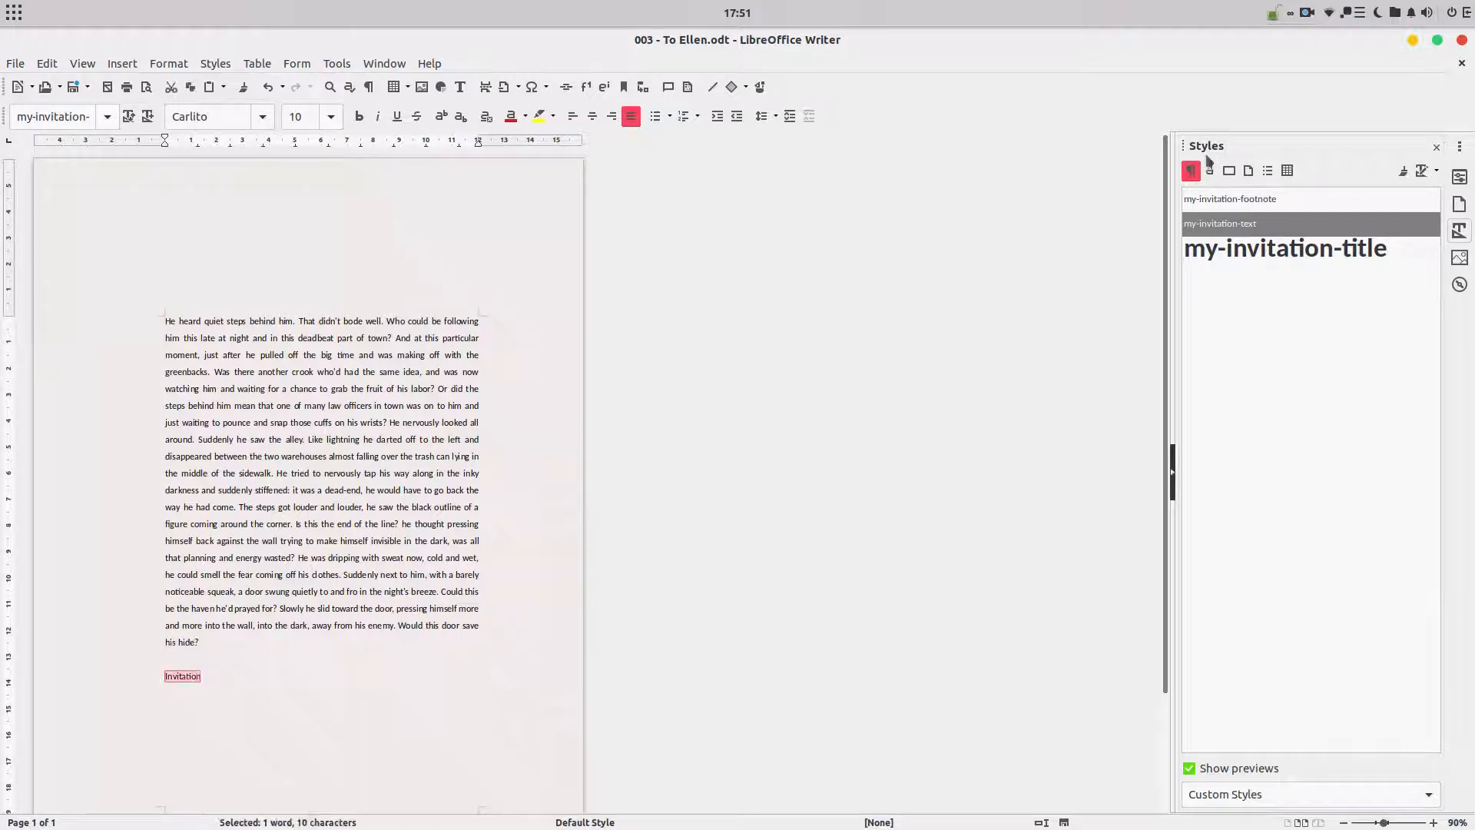
{"action": "double_click", "coordinate": [1214, 253]}
{"action": "scroll", "coordinate": [389, 557], "scroll_direction": "down", "scroll_amount": 3}
{"action": "left_click", "coordinate": [379, 556]}
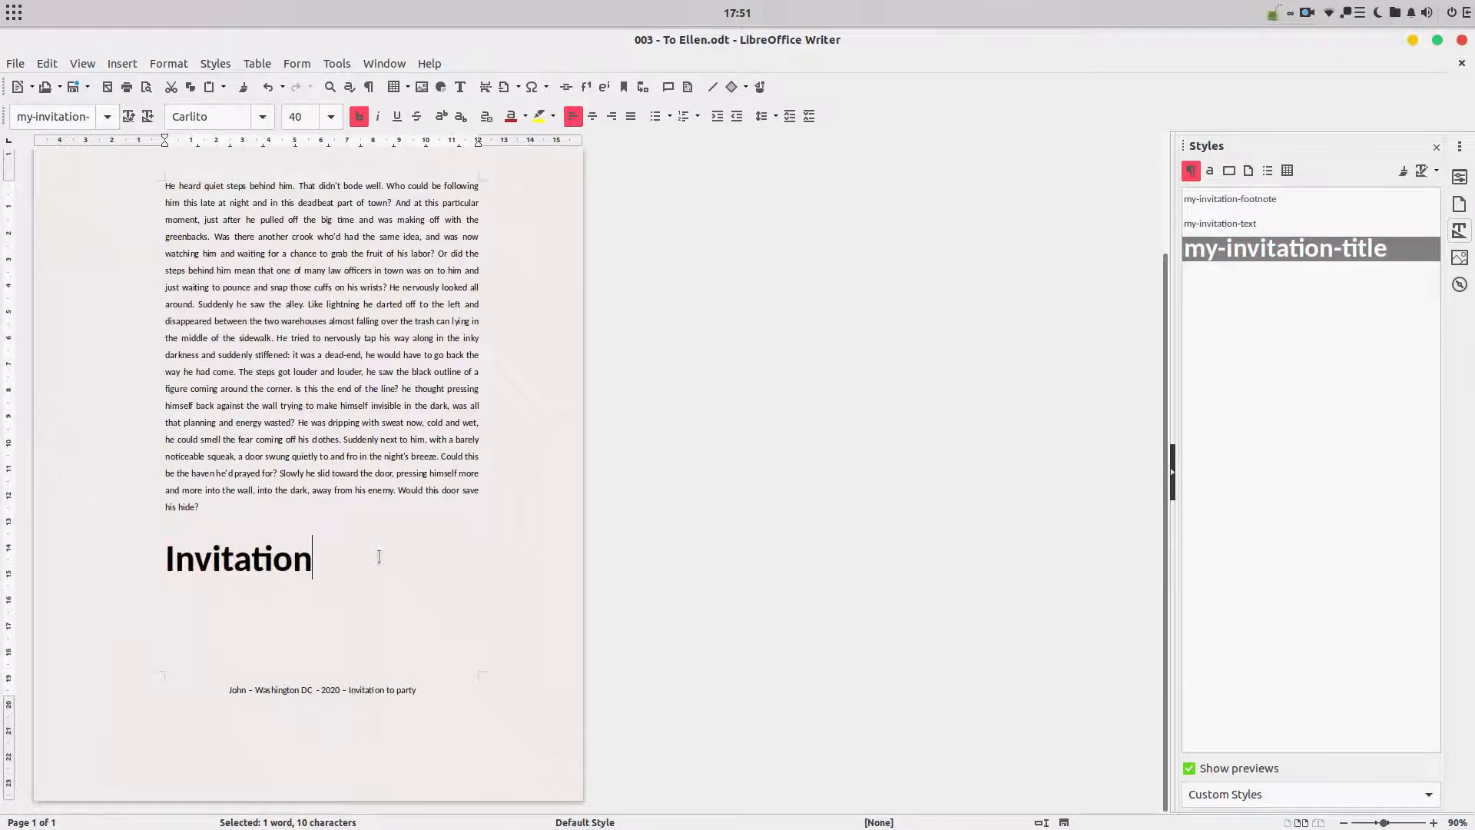
{"action": "type", "text": "to John"}
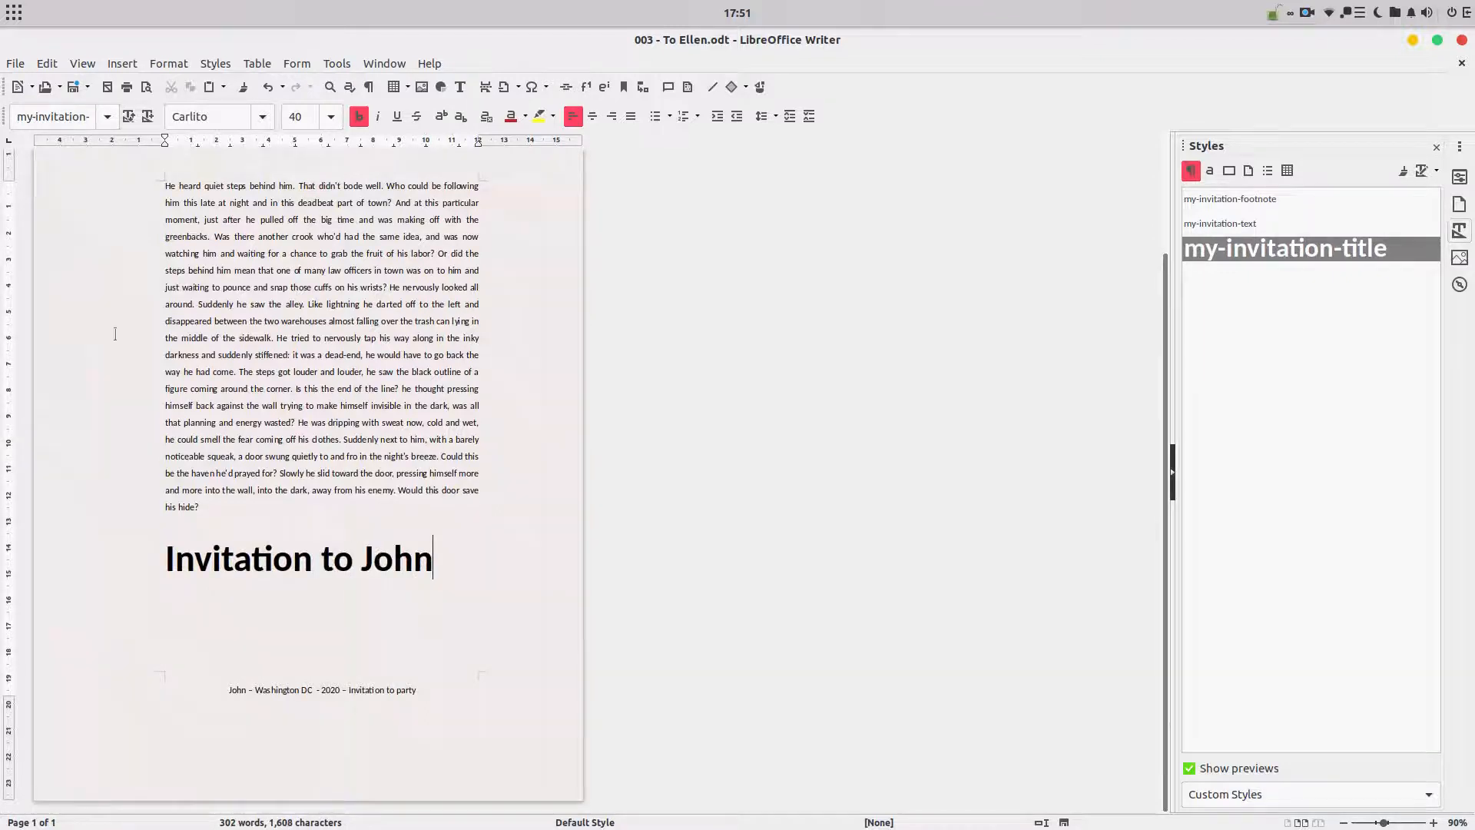
Step: Select the words "He tried to nervously tap" in the body text and apply the my-invitation-title style
{"action": "left_click", "coordinate": [276, 338]}
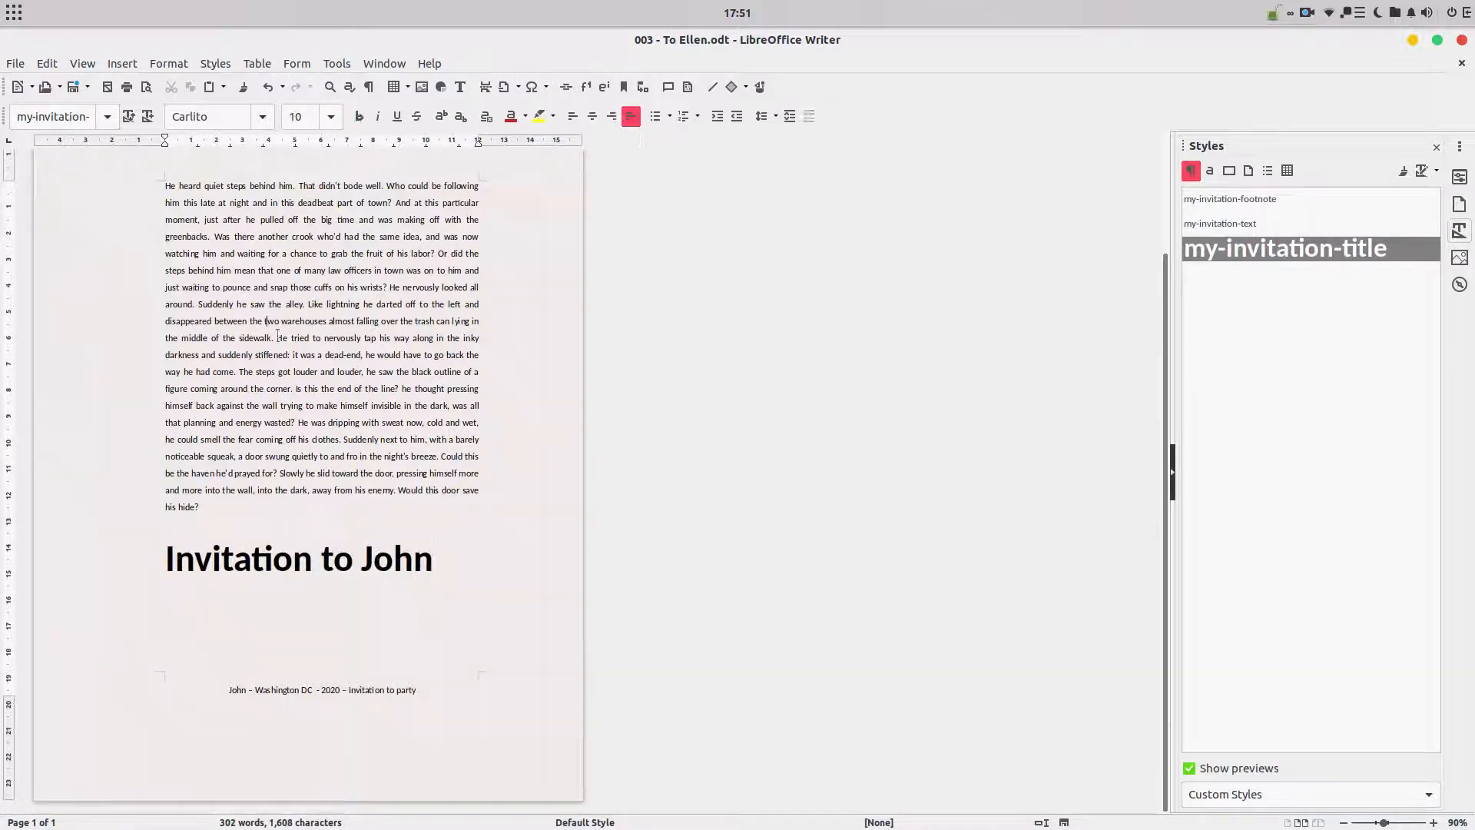
{"action": "key", "text": "shift+Right"}
{"action": "key", "text": "shift+Right"}
{"action": "key", "text": "shift+Right"}
{"action": "key", "text": "shift+Right"}
{"action": "key", "text": "shift+Right"}
{"action": "key", "text": "shift+Right"}
{"action": "key", "text": "shift+Right"}
{"action": "key", "text": "shift+Right"}
{"action": "key", "text": "shift+Right"}
{"action": "key", "text": "shift+Right"}
{"action": "key", "text": "shift+Right"}
{"action": "key", "text": "shift+Right"}
{"action": "key", "text": "shift+Right"}
{"action": "key", "text": "shift+Right"}
{"action": "key", "text": "shift+Right"}
{"action": "key", "text": "shift+Right"}
{"action": "key", "text": "shift+Right"}
{"action": "key", "text": "shift+Right"}
{"action": "key", "text": "shift+Right"}
{"action": "key", "text": "shift+Right"}
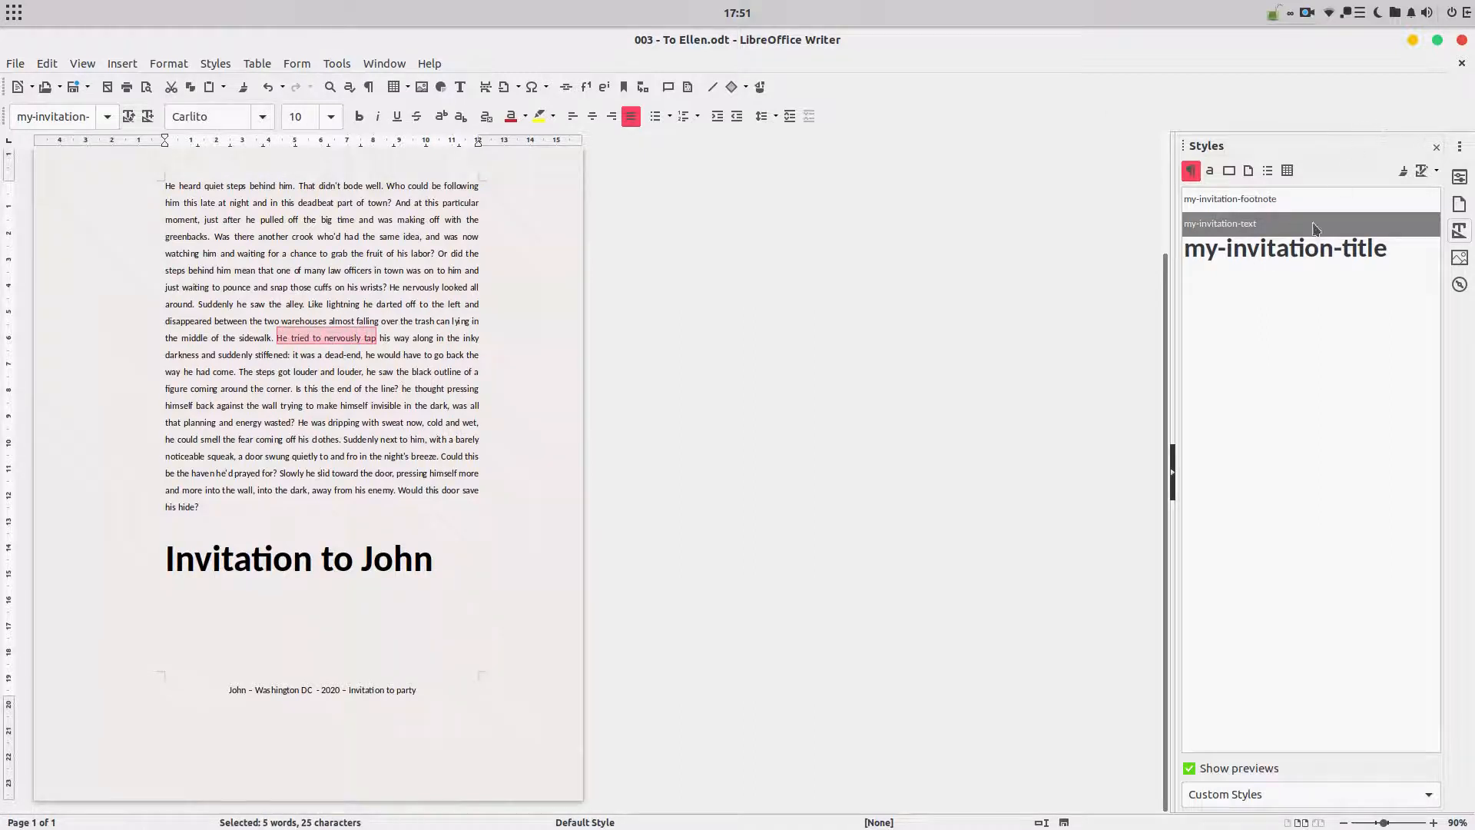
{"action": "left_click", "coordinate": [1297, 254]}
{"action": "double_click", "coordinate": [1346, 246]}
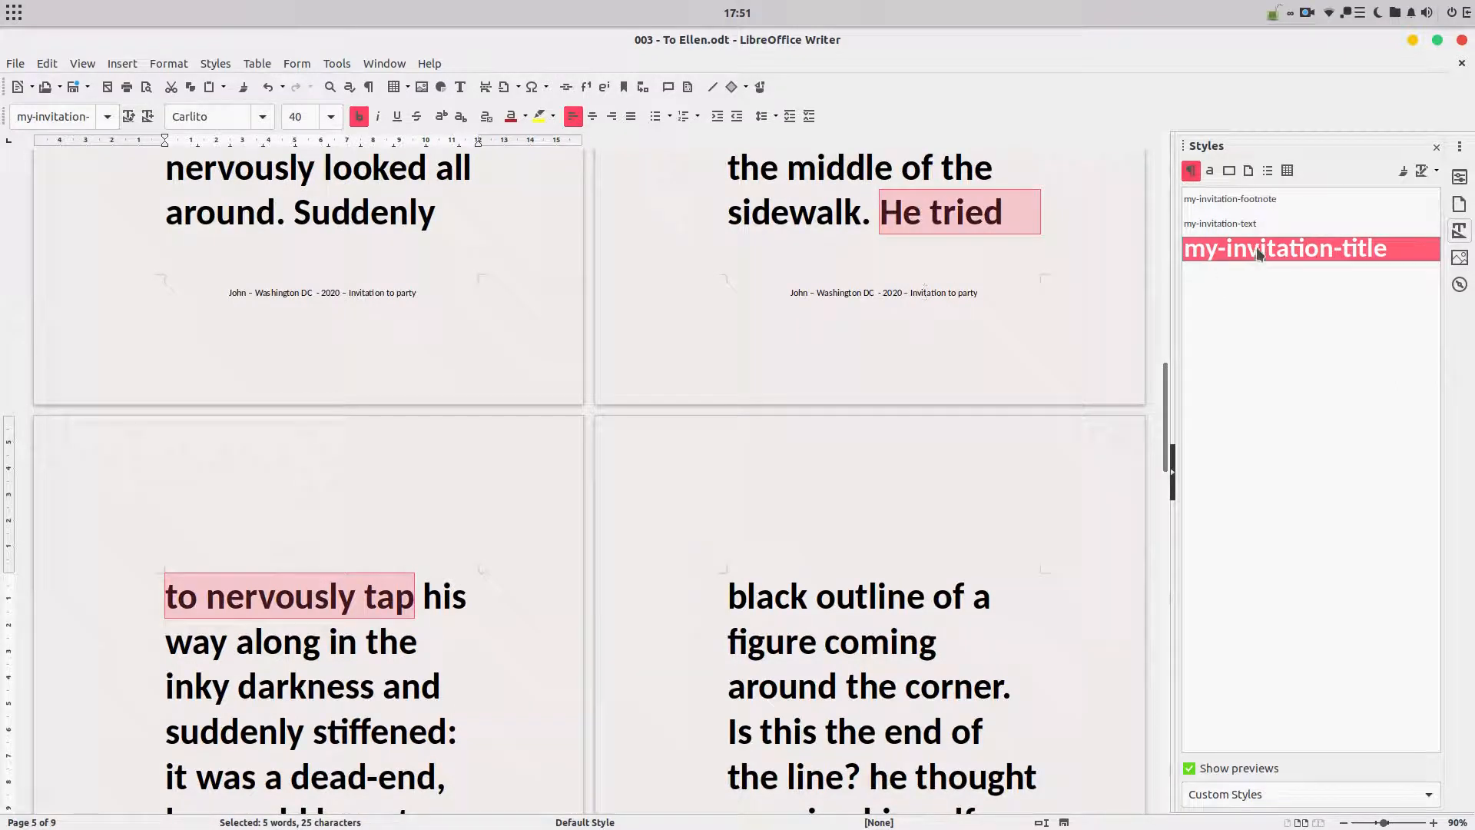
Step: Reapply the my-invitation-text style and split "He tried to nervously tap" into its own paragraph, starting the following one with "His"
{"action": "left_click", "coordinate": [1250, 227]}
{"action": "double_click", "coordinate": [1252, 228]}
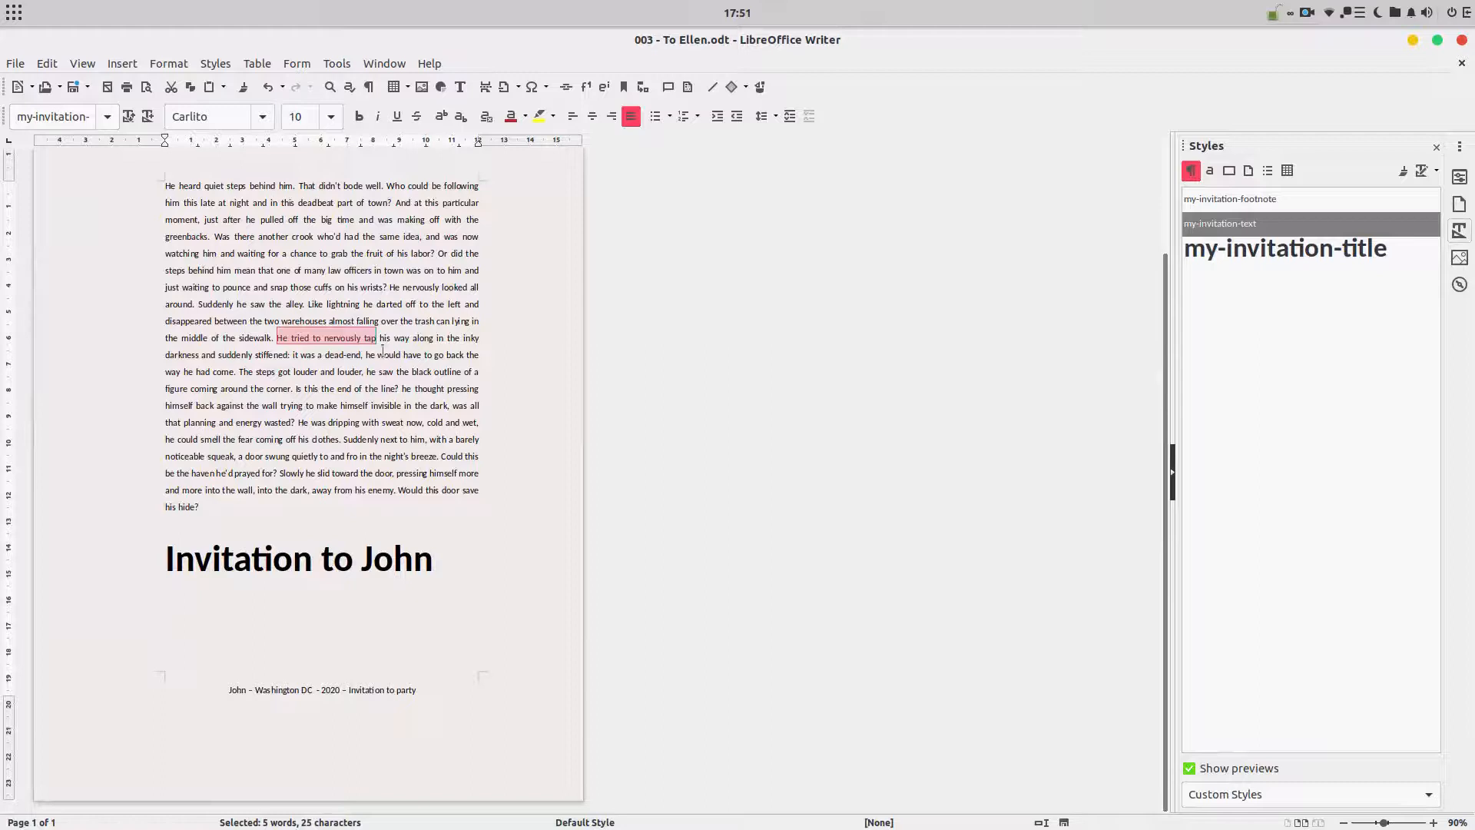
{"action": "key", "text": "Return"}
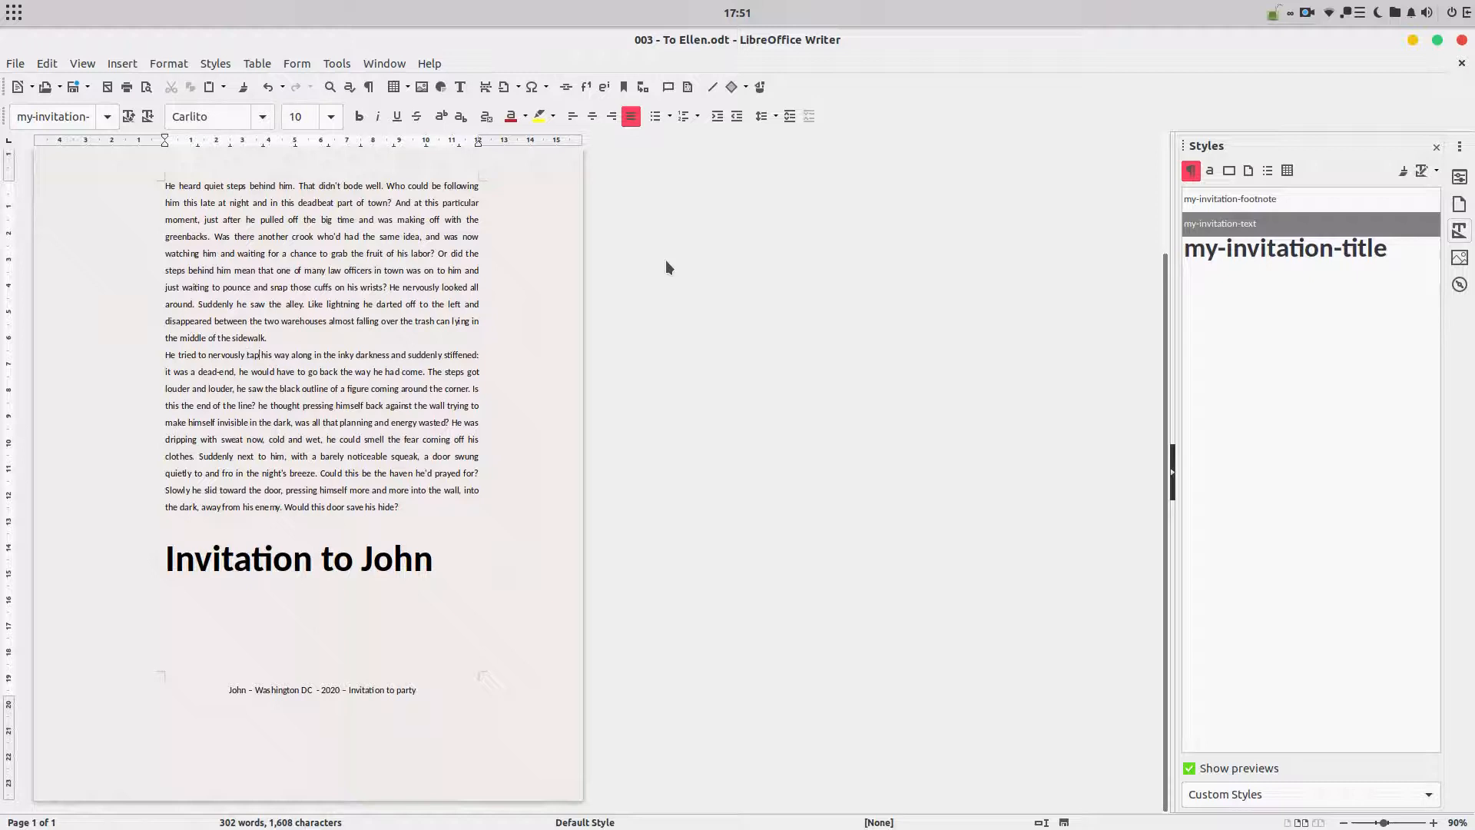
{"action": "key", "text": "Return"}
{"action": "key", "text": "Delete"}
{"action": "key", "text": "Delete"}
{"action": "type", "text": "H"}
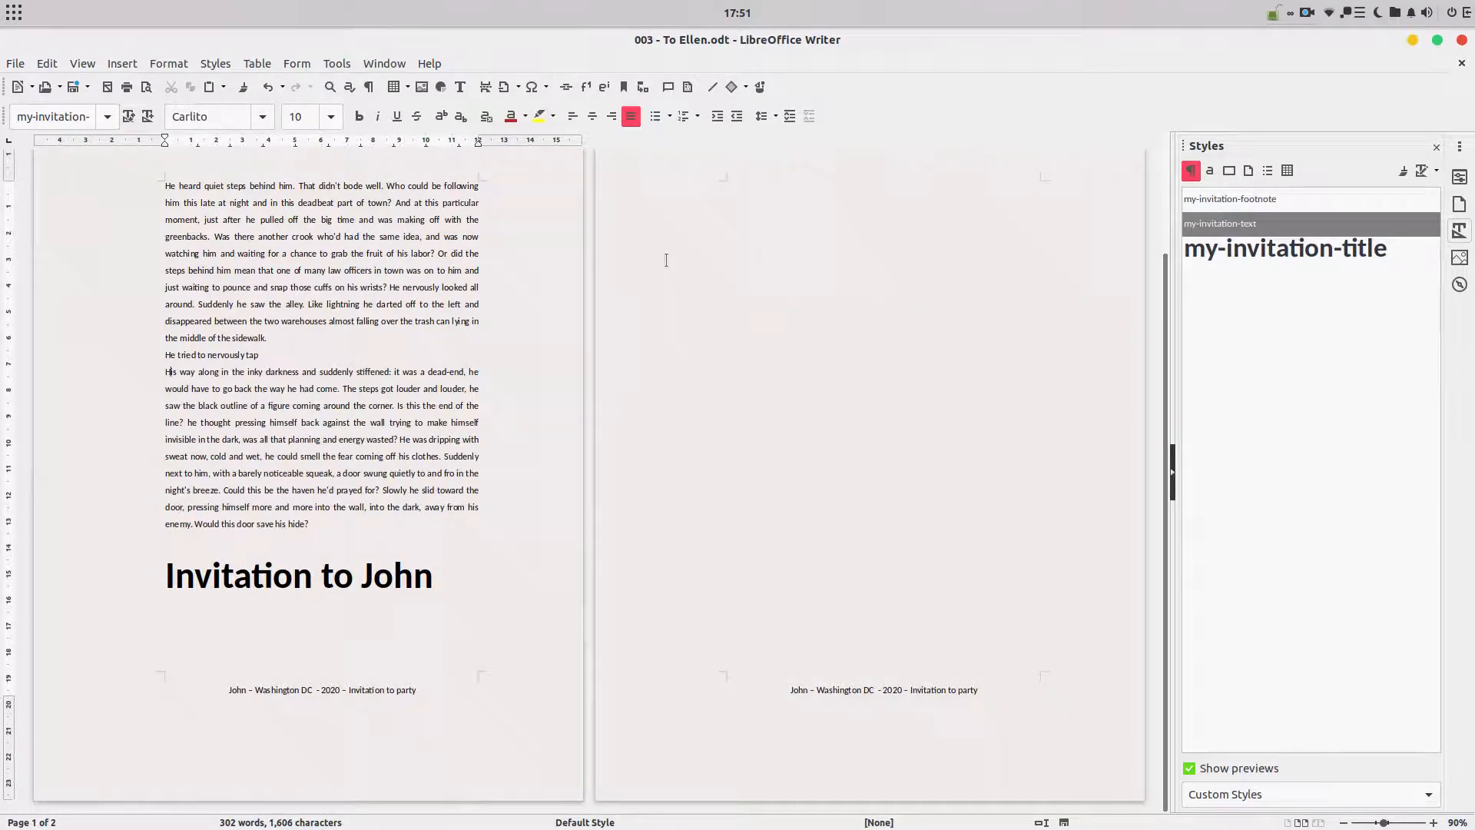
Step: Apply the my-invitation-title style to the separate "He tried to nervously tap" paragraph
{"action": "key", "text": "shift+Home"}
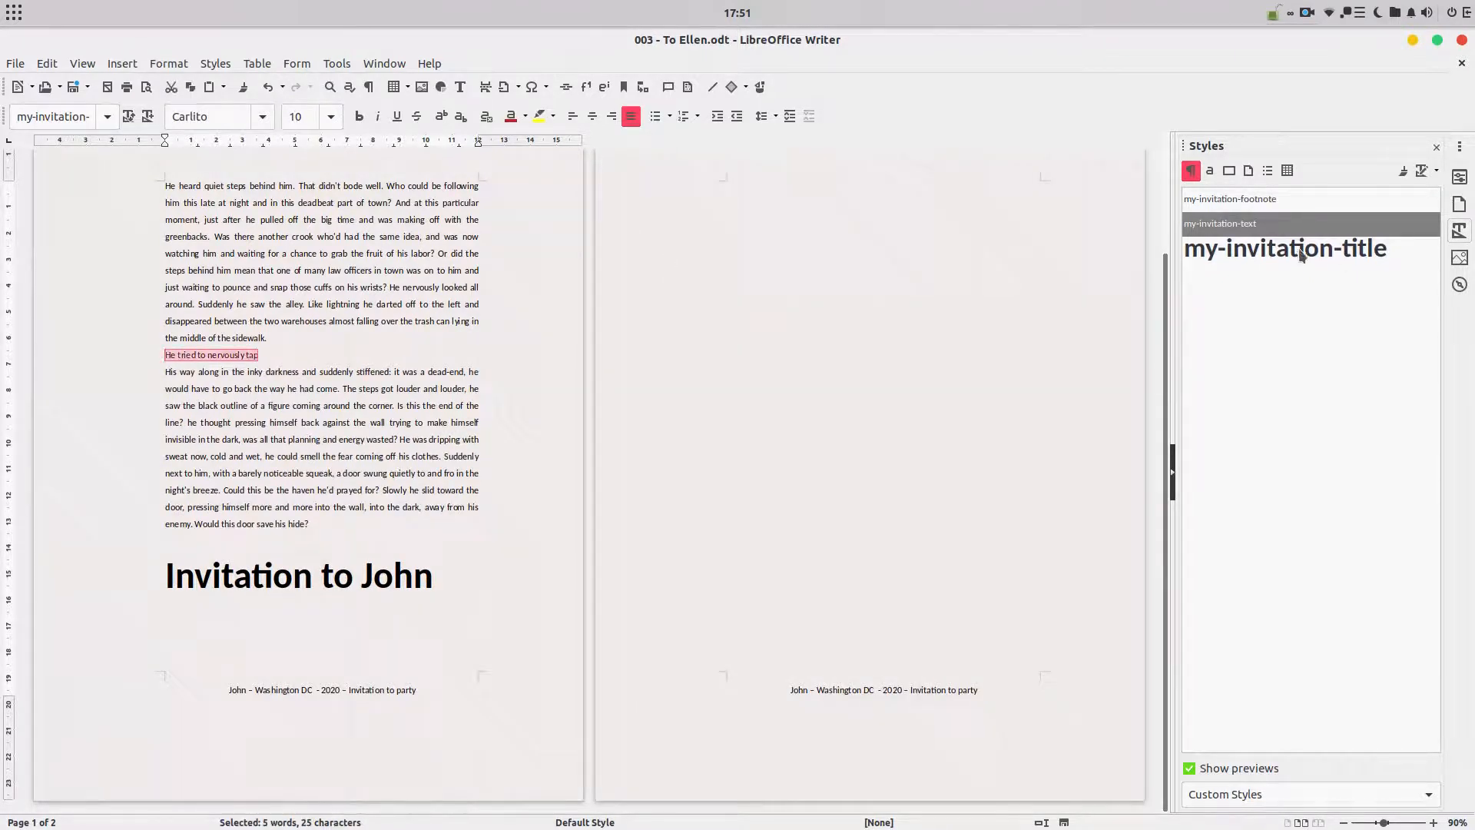
{"action": "left_click", "coordinate": [1302, 249]}
{"action": "left_click", "coordinate": [395, 406]}
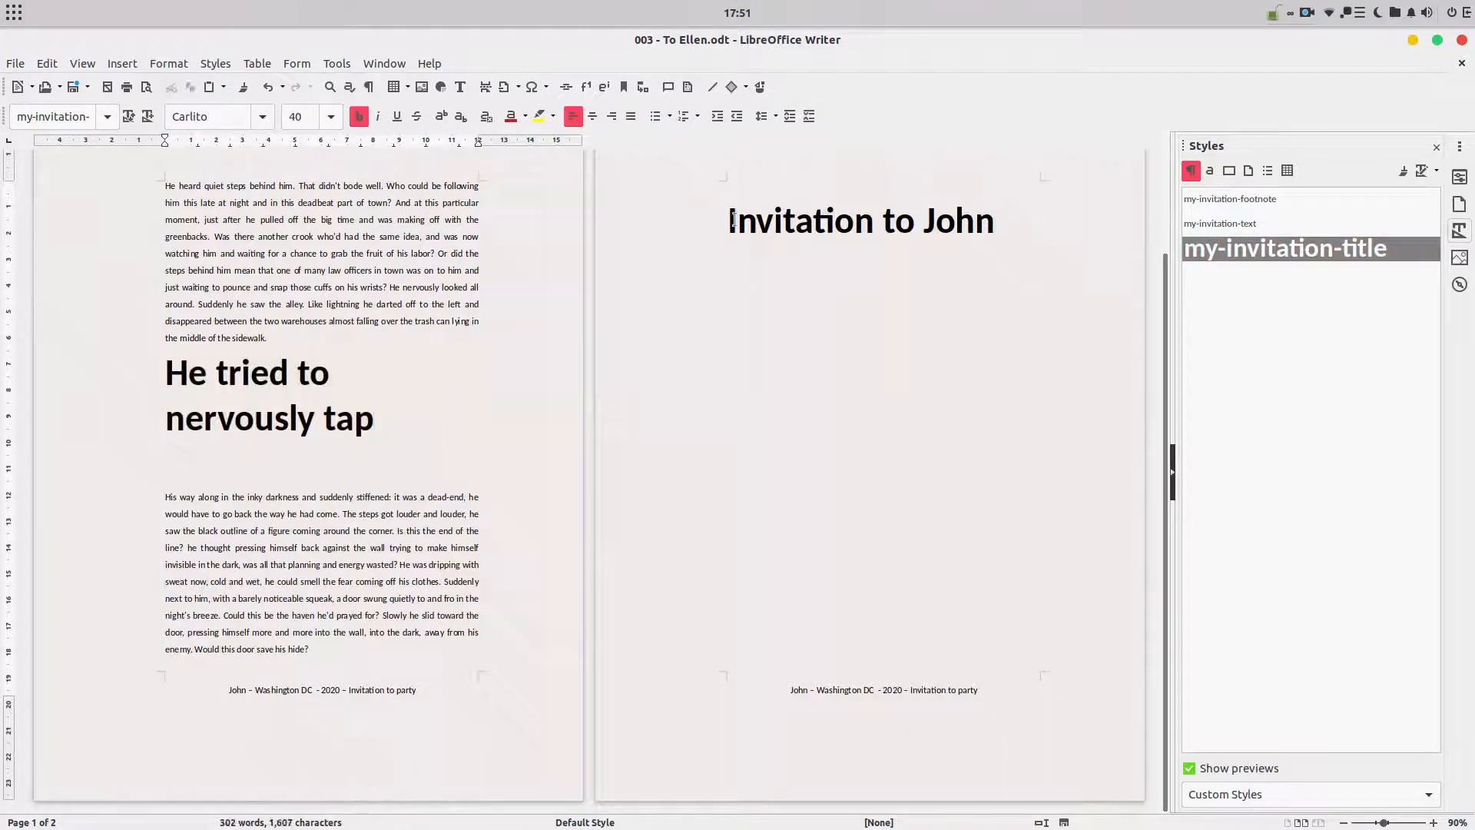
Step: Delete the "Invitation to" guest line at the end of the document along with its empty paragraph
{"action": "left_click_drag", "start_coordinate": [731, 220], "coordinate": [1056, 225]}
{"action": "key", "text": "Delete"}
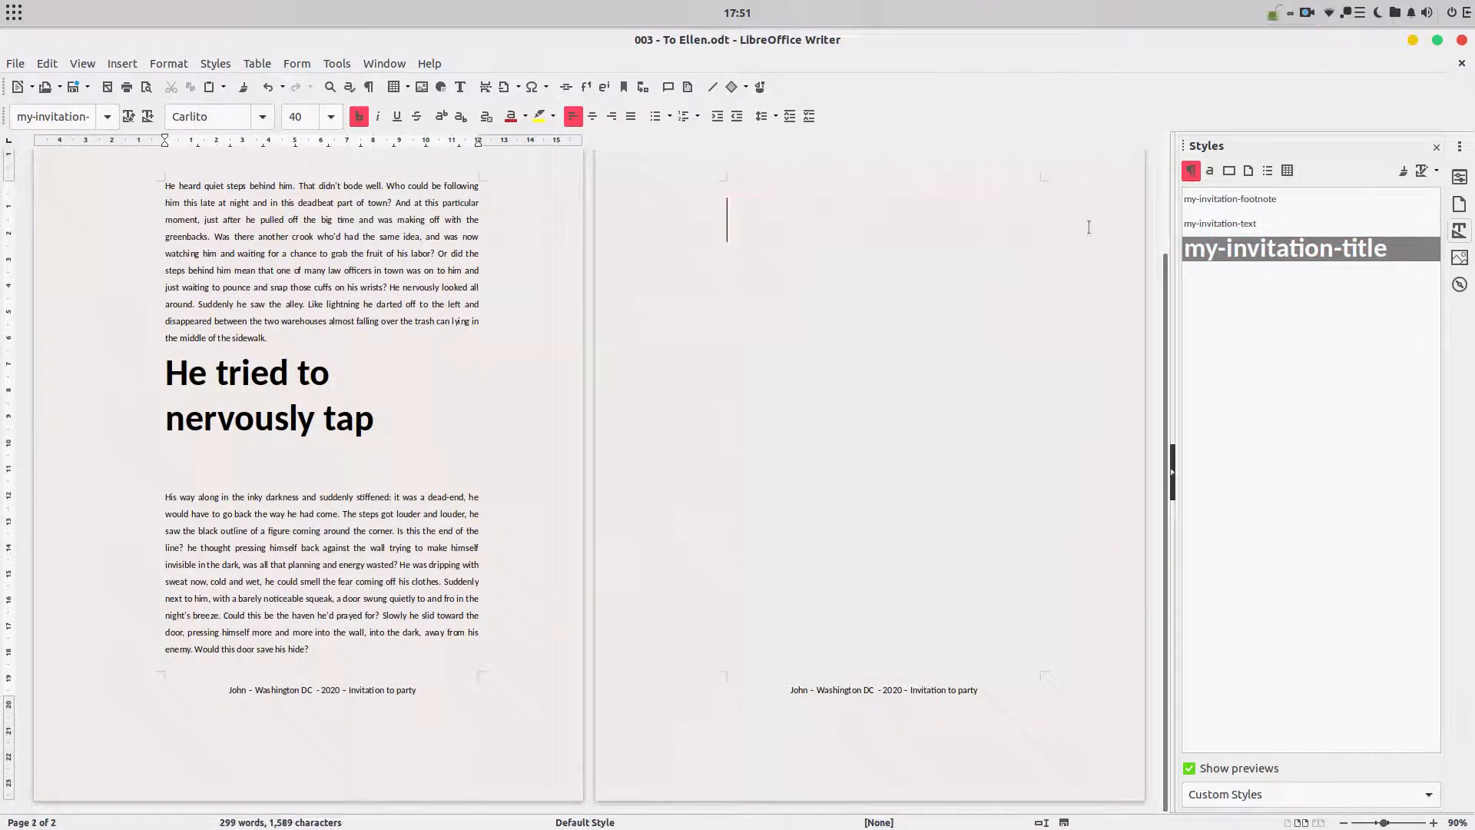
{"action": "key", "text": "BackSpace"}
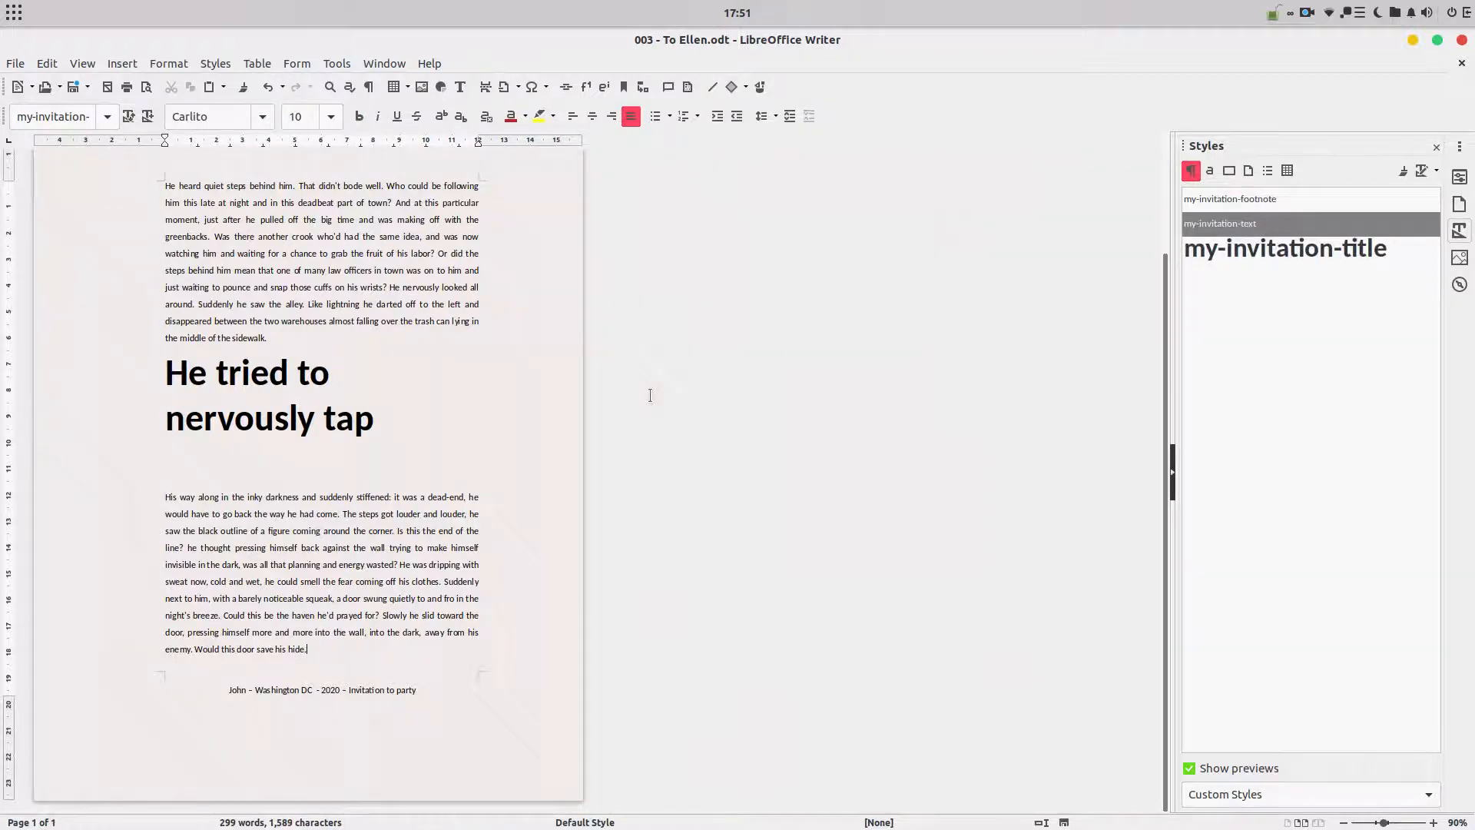
{"action": "scroll", "coordinate": [432, 371], "scroll_direction": "down", "scroll_amount": 3, "text": "ctrl"}
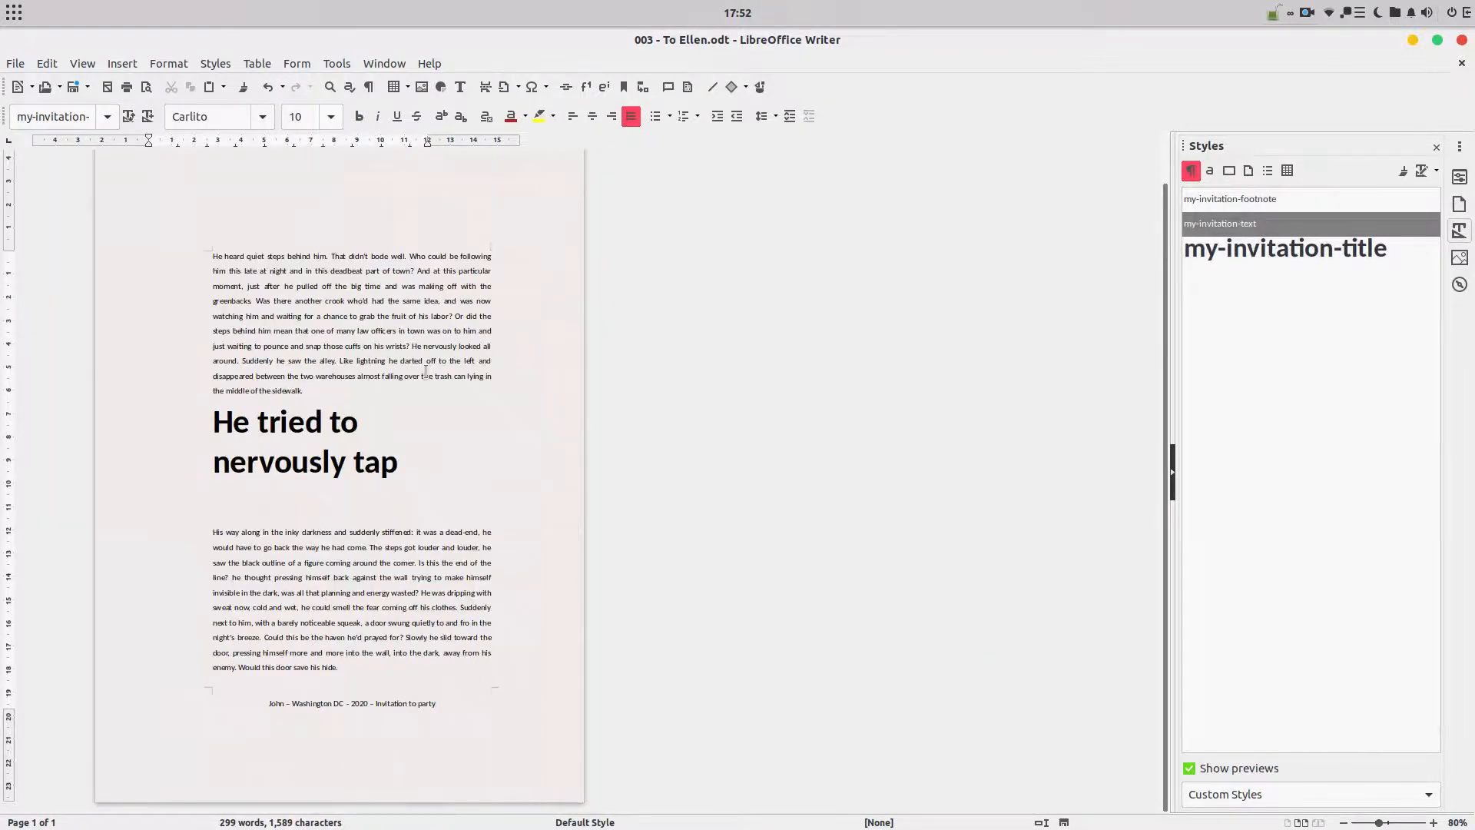
{"action": "scroll", "coordinate": [486, 423], "scroll_direction": "down", "scroll_amount": 1, "text": "ctrl"}
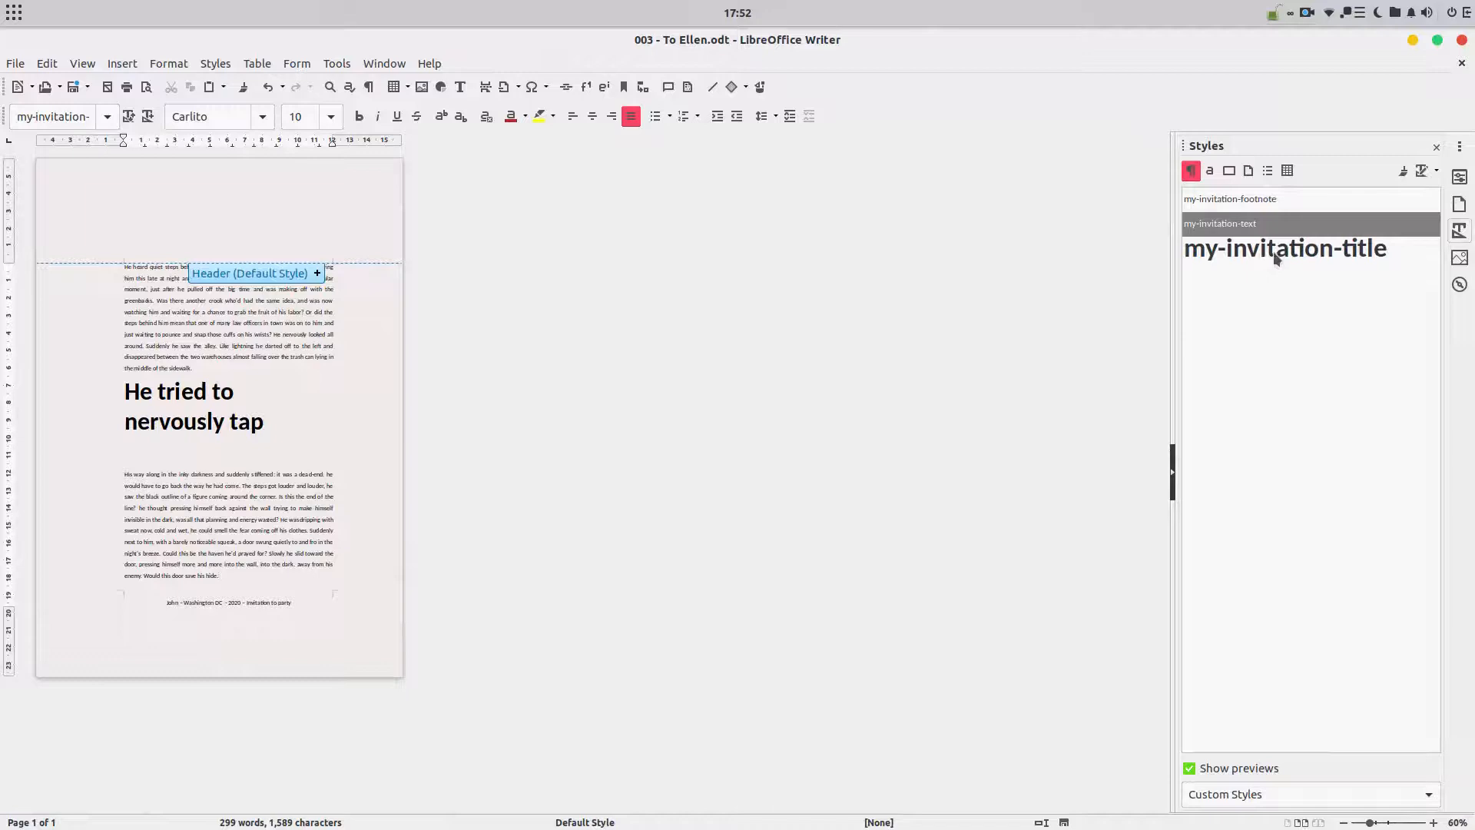
{"action": "left_click", "coordinate": [178, 63]}
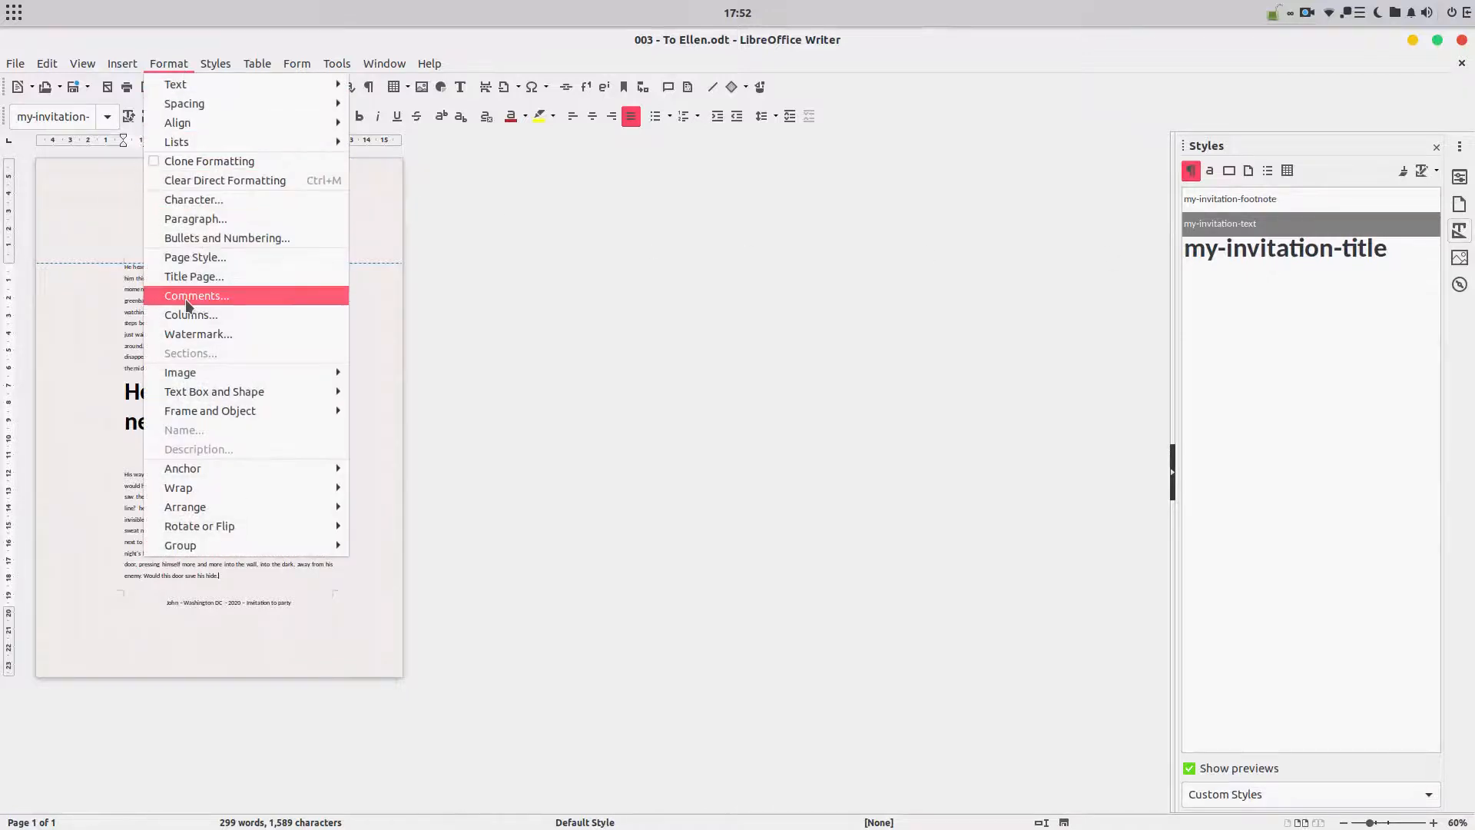
{"action": "left_click", "coordinate": [190, 278]}
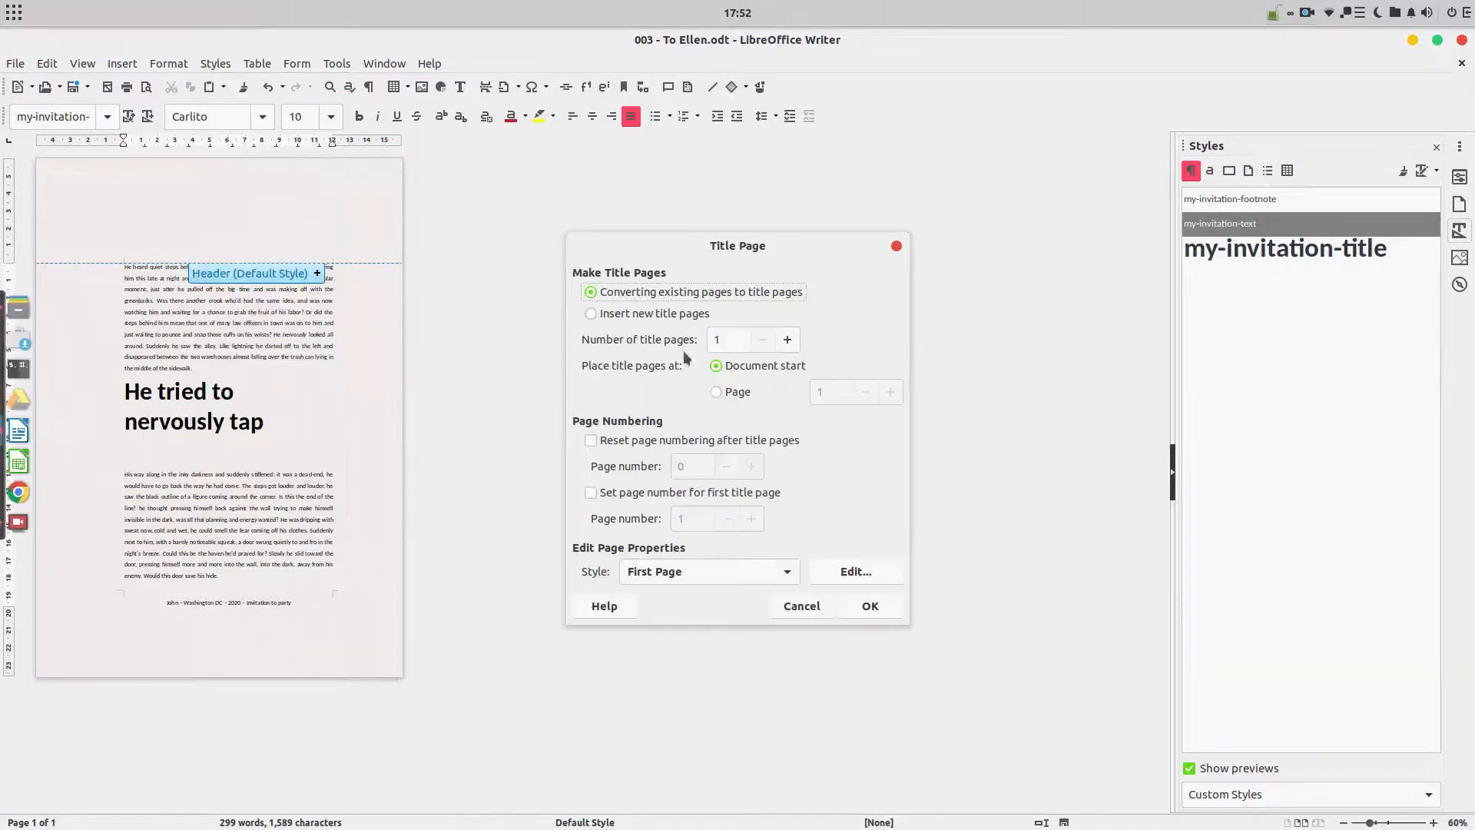
{"action": "left_click", "coordinate": [793, 604]}
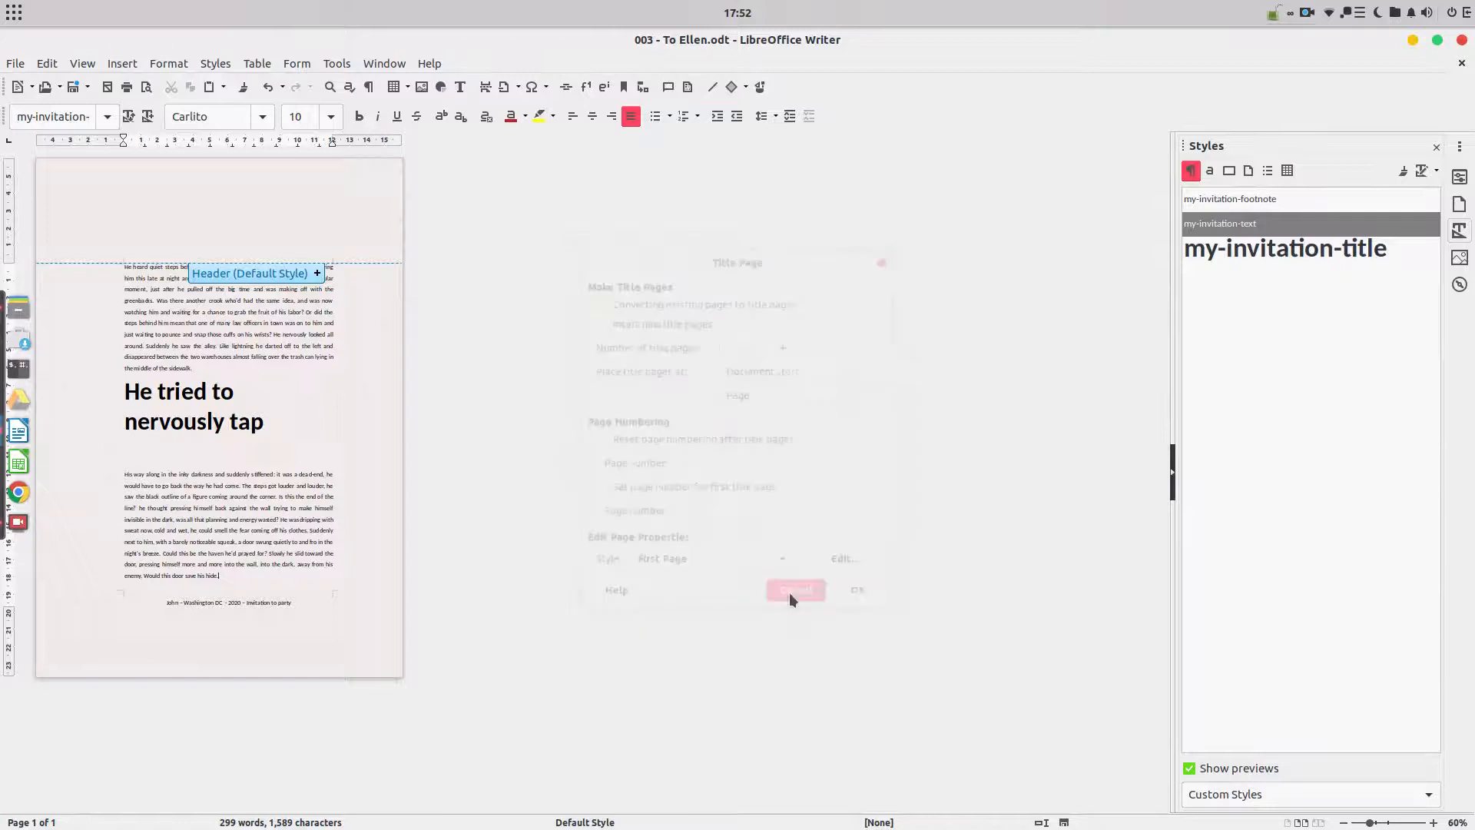
Step: Change the Default Style page background from a pattern to the solid grey color cccccc
{"action": "left_click", "coordinate": [171, 64]}
{"action": "left_click", "coordinate": [200, 258]}
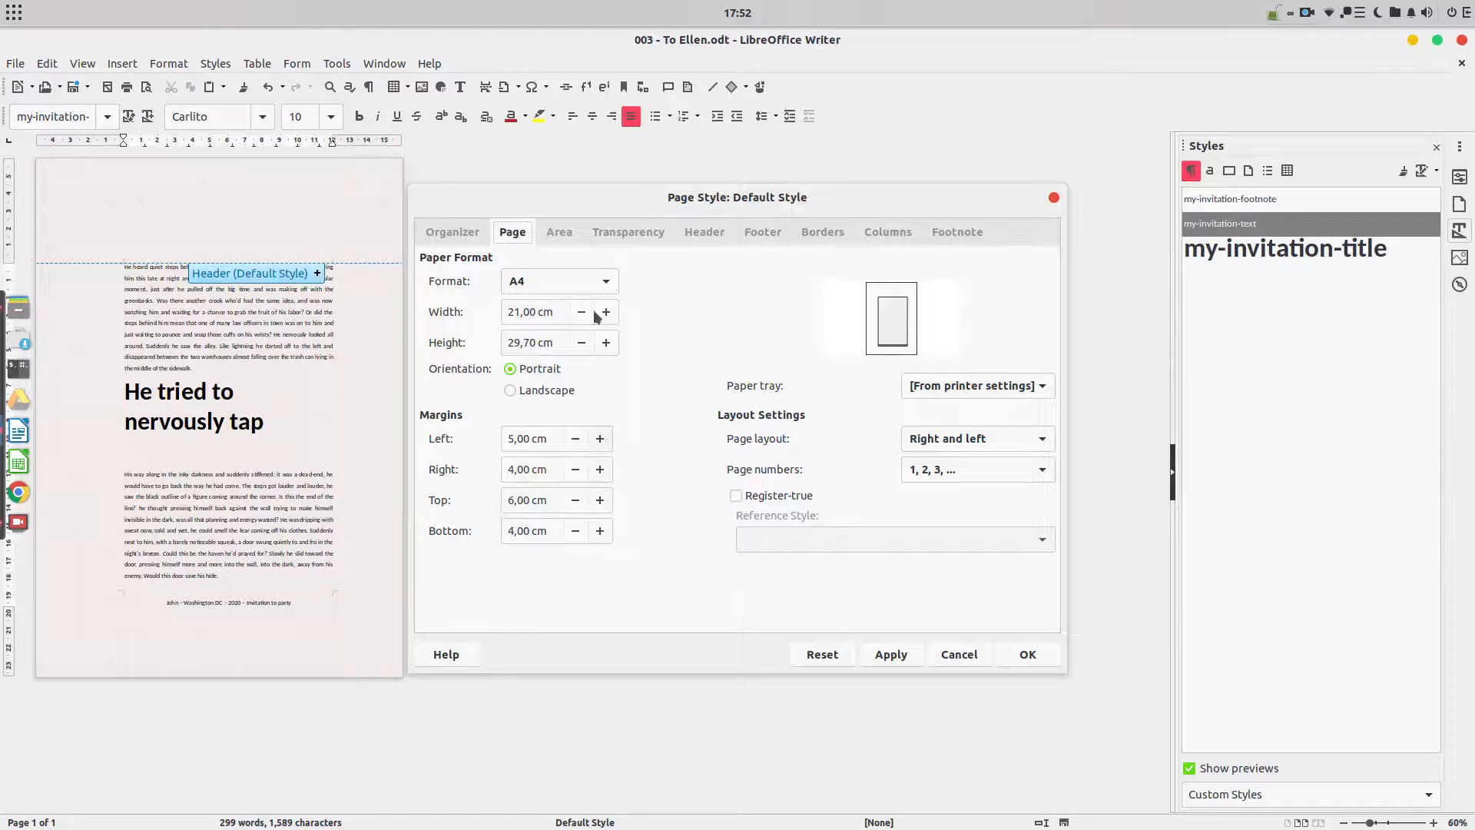
{"action": "left_click", "coordinate": [570, 230]}
{"action": "left_click", "coordinate": [601, 235]}
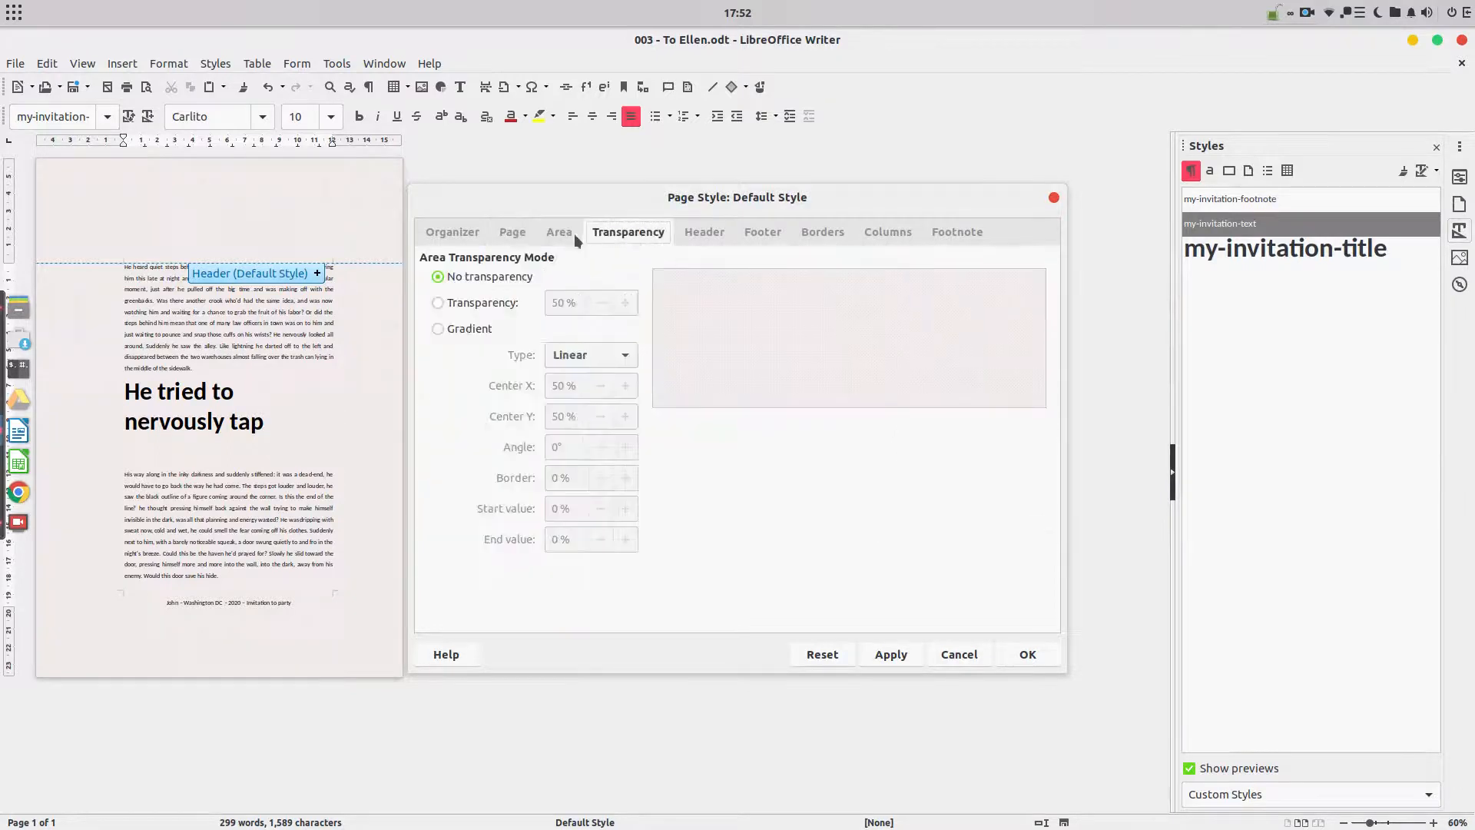
{"action": "left_click", "coordinate": [569, 234]}
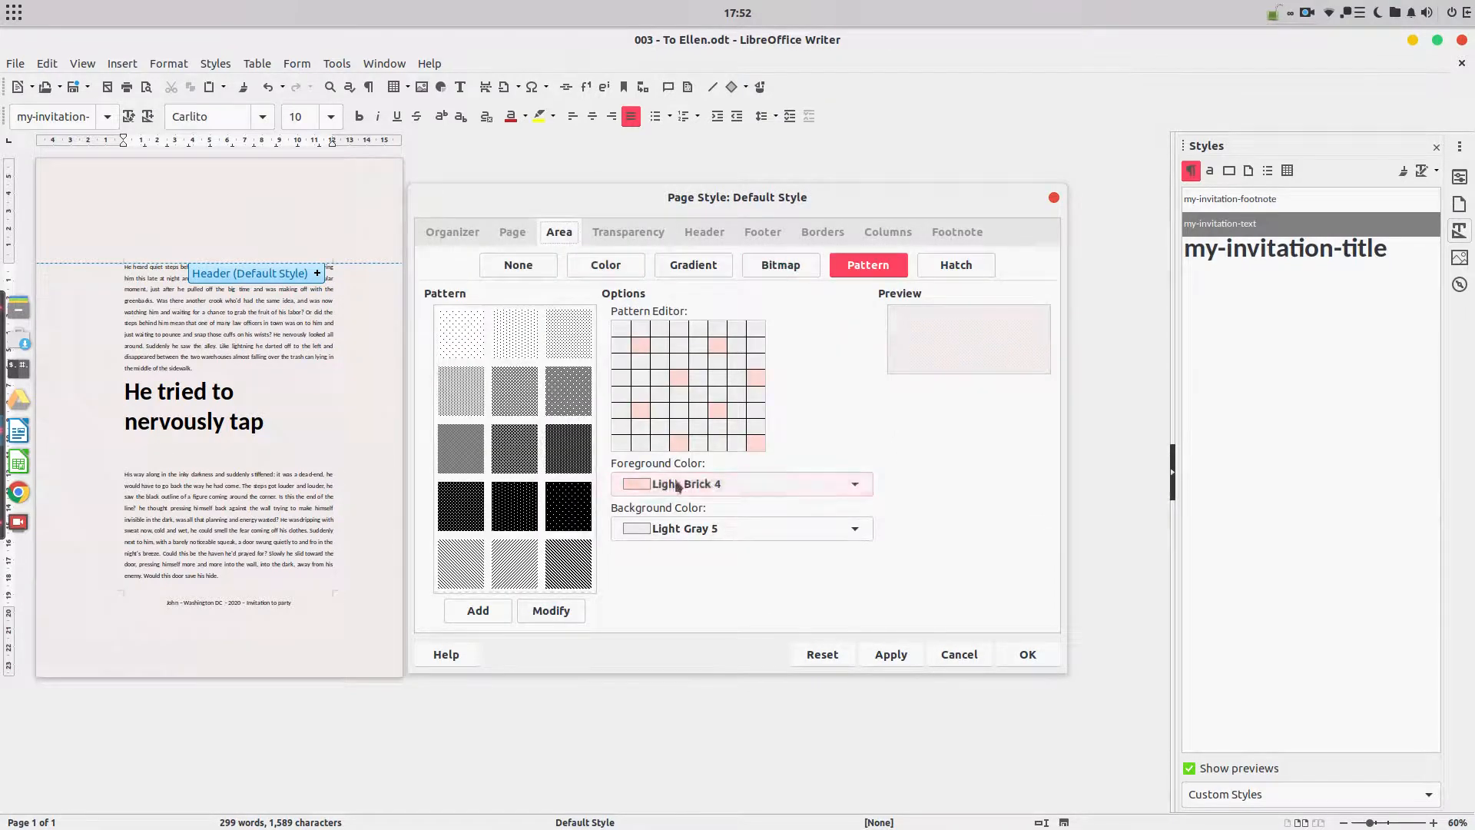
{"action": "left_click", "coordinate": [593, 269]}
{"action": "left_click", "coordinate": [548, 342]}
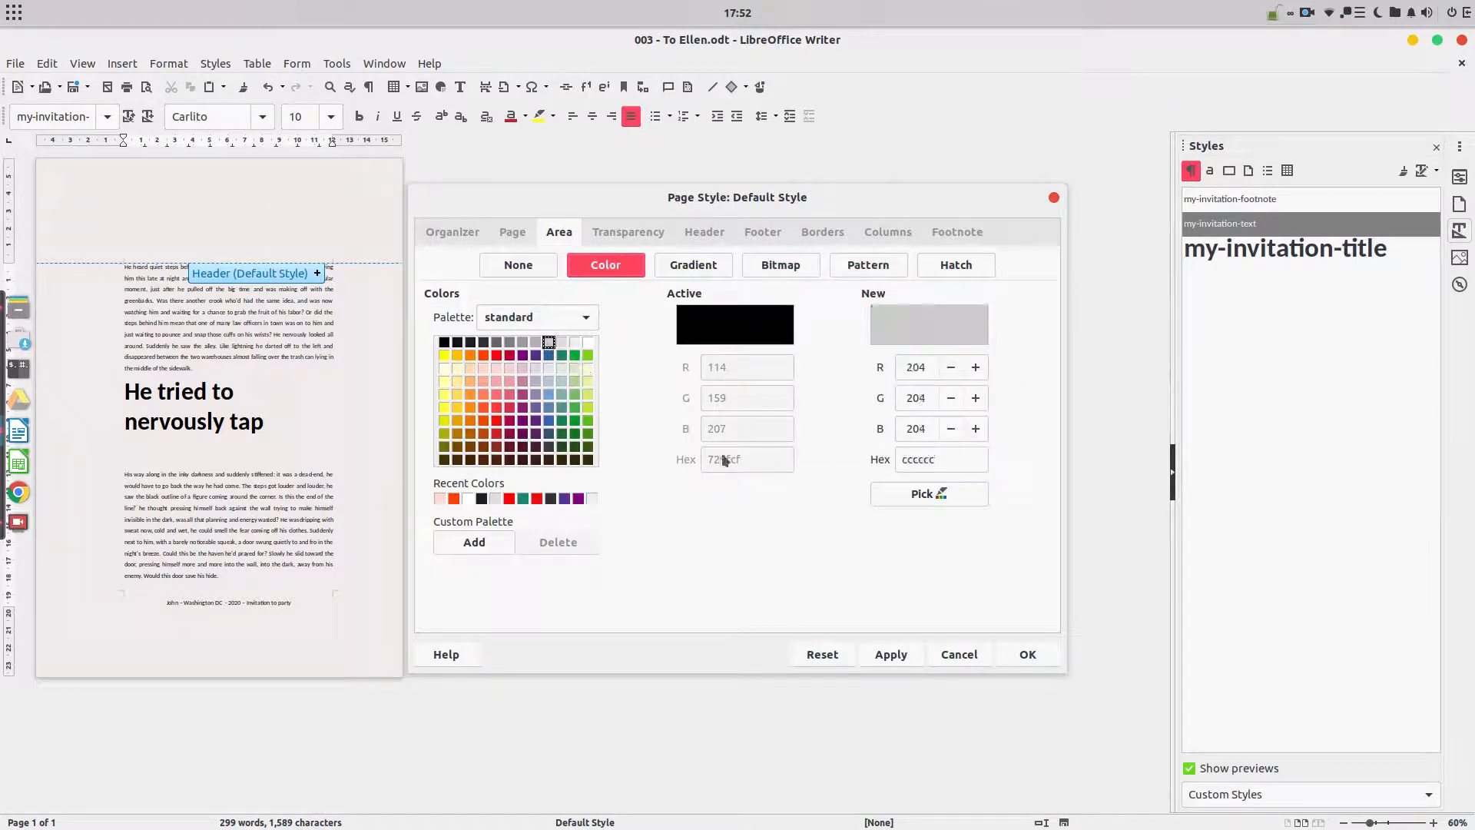
{"action": "left_click", "coordinate": [908, 657]}
{"action": "left_click", "coordinate": [1028, 654]}
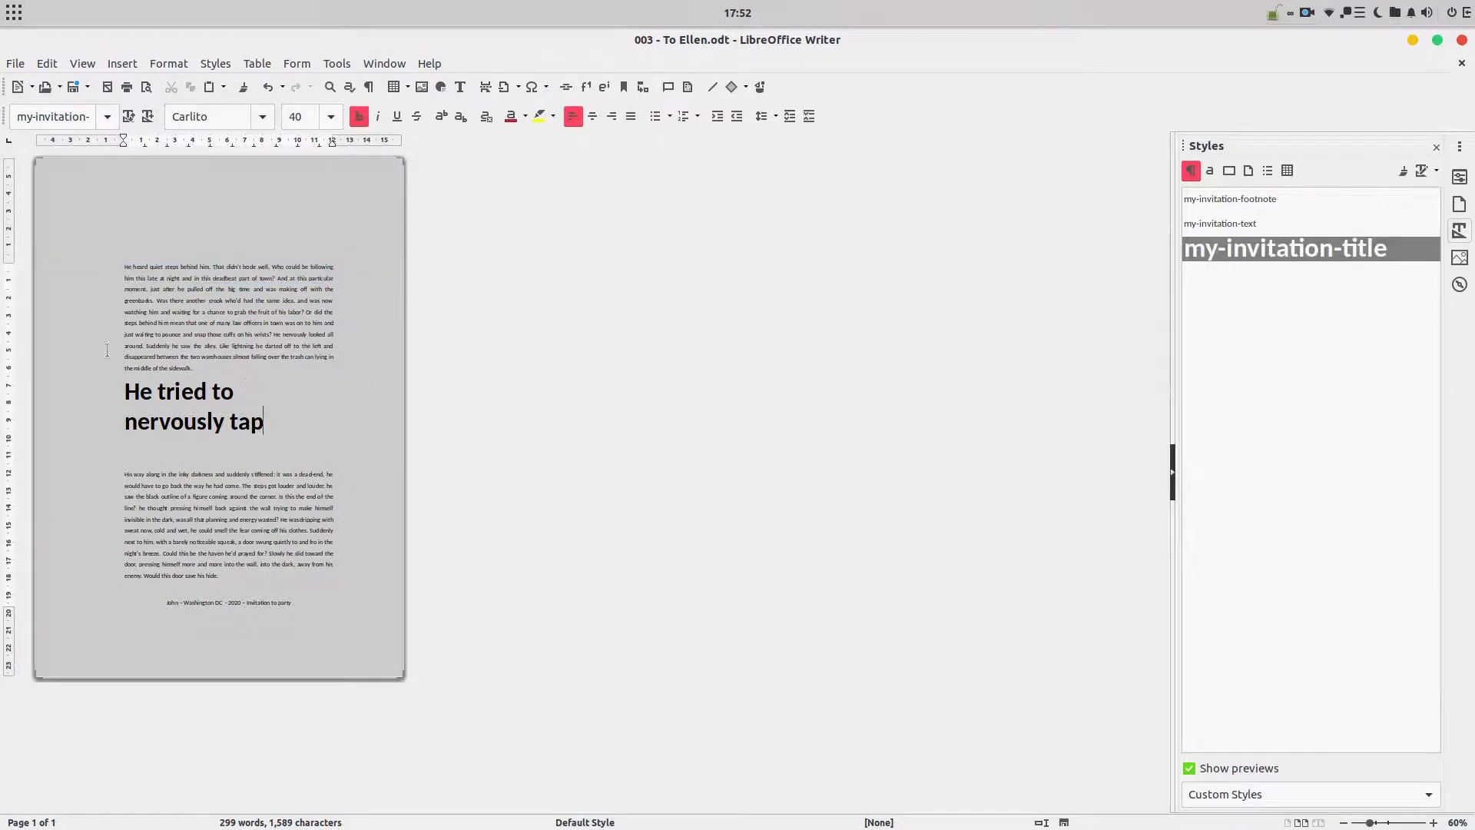
Step: Delete the "He tried to nervously tap" heading and join the two body paragraphs into one
{"action": "scroll", "coordinate": [332, 444], "scroll_direction": "up", "scroll_amount": 3, "text": "ctrl"}
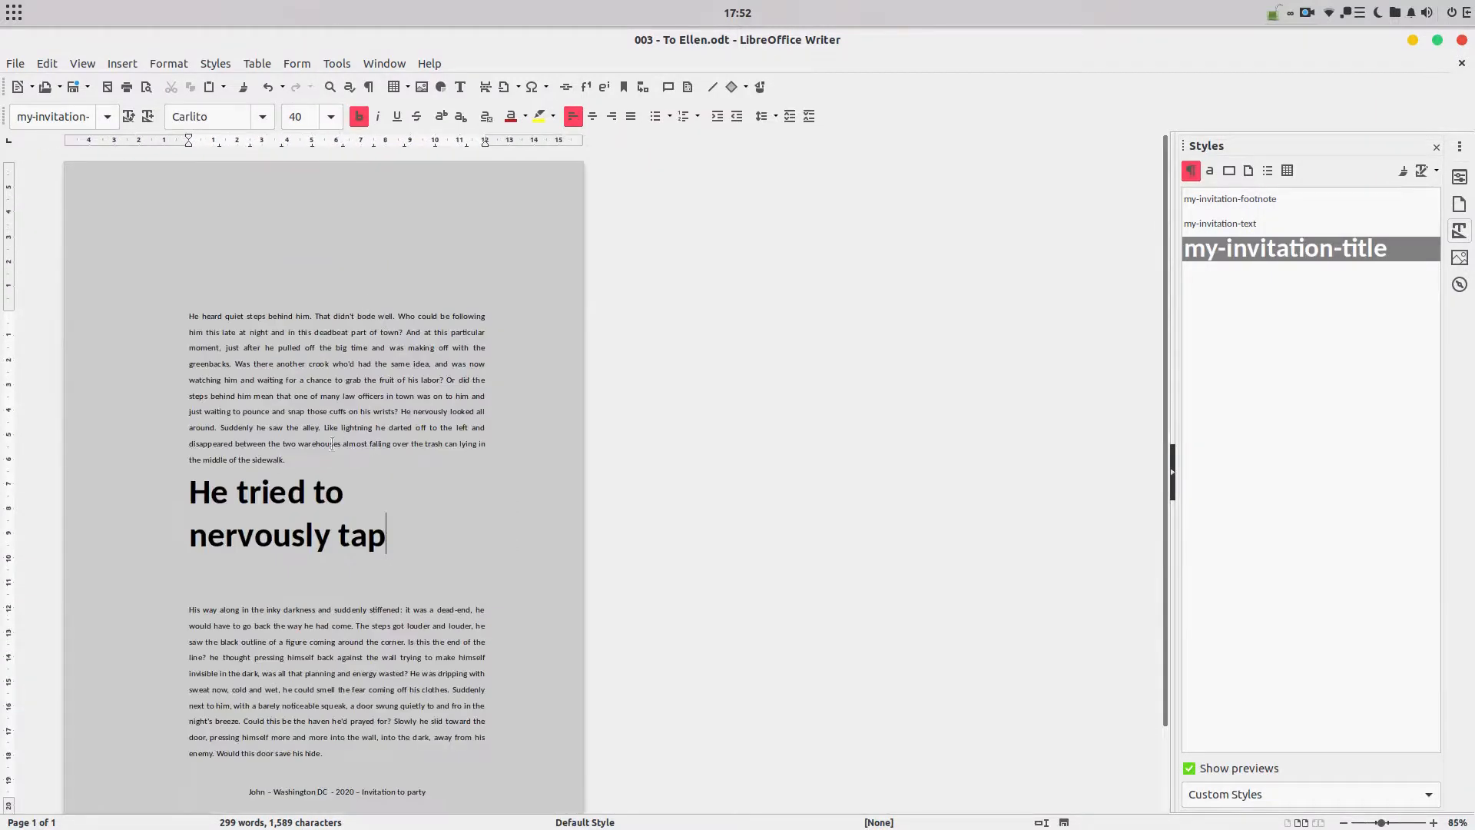
{"action": "left_click_drag", "start_coordinate": [411, 534], "coordinate": [170, 489]}
{"action": "key", "text": "Delete"}
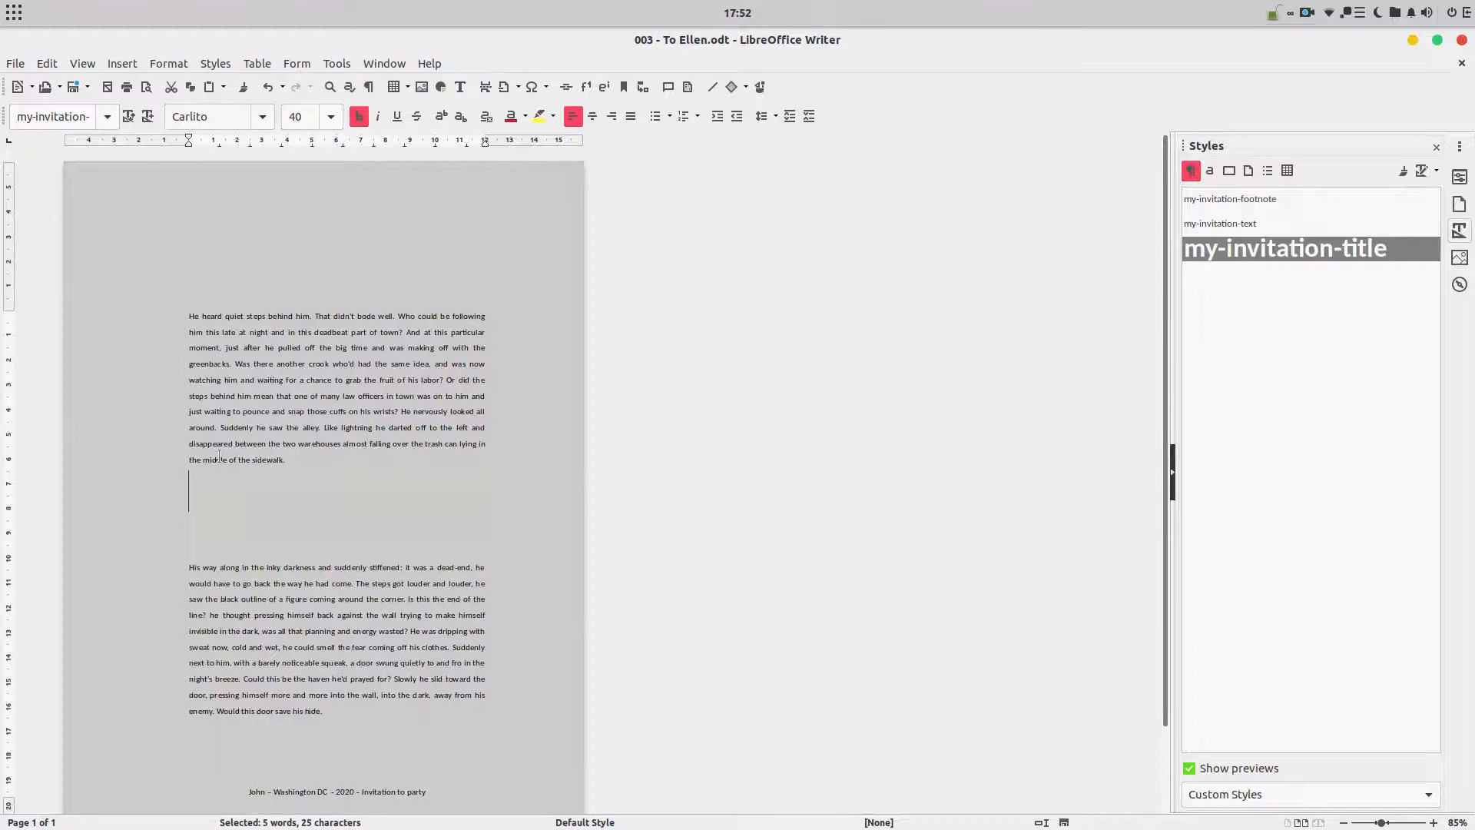
{"action": "key", "text": "Delete"}
{"action": "key", "text": "BackSpace"}
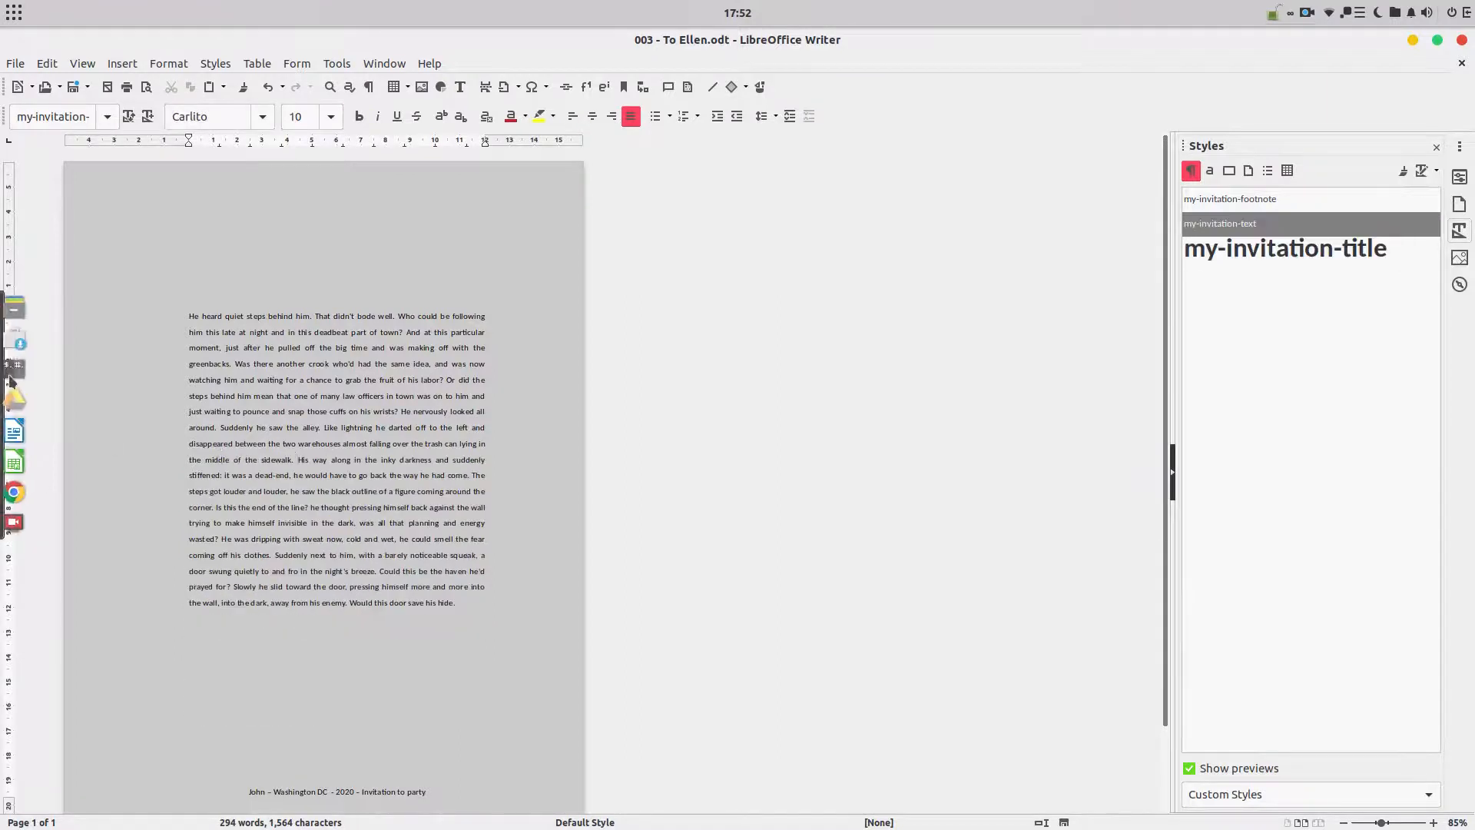
Step: Add the line "Invitation" above the body text and apply the my-invitation-title style to it
{"action": "key", "text": "ctrl+Home"}
{"action": "key", "text": "Return"}
{"action": "type", "text": "Invitation"}
{"action": "key", "text": "shift+Home"}
{"action": "double_click", "coordinate": [1239, 252]}
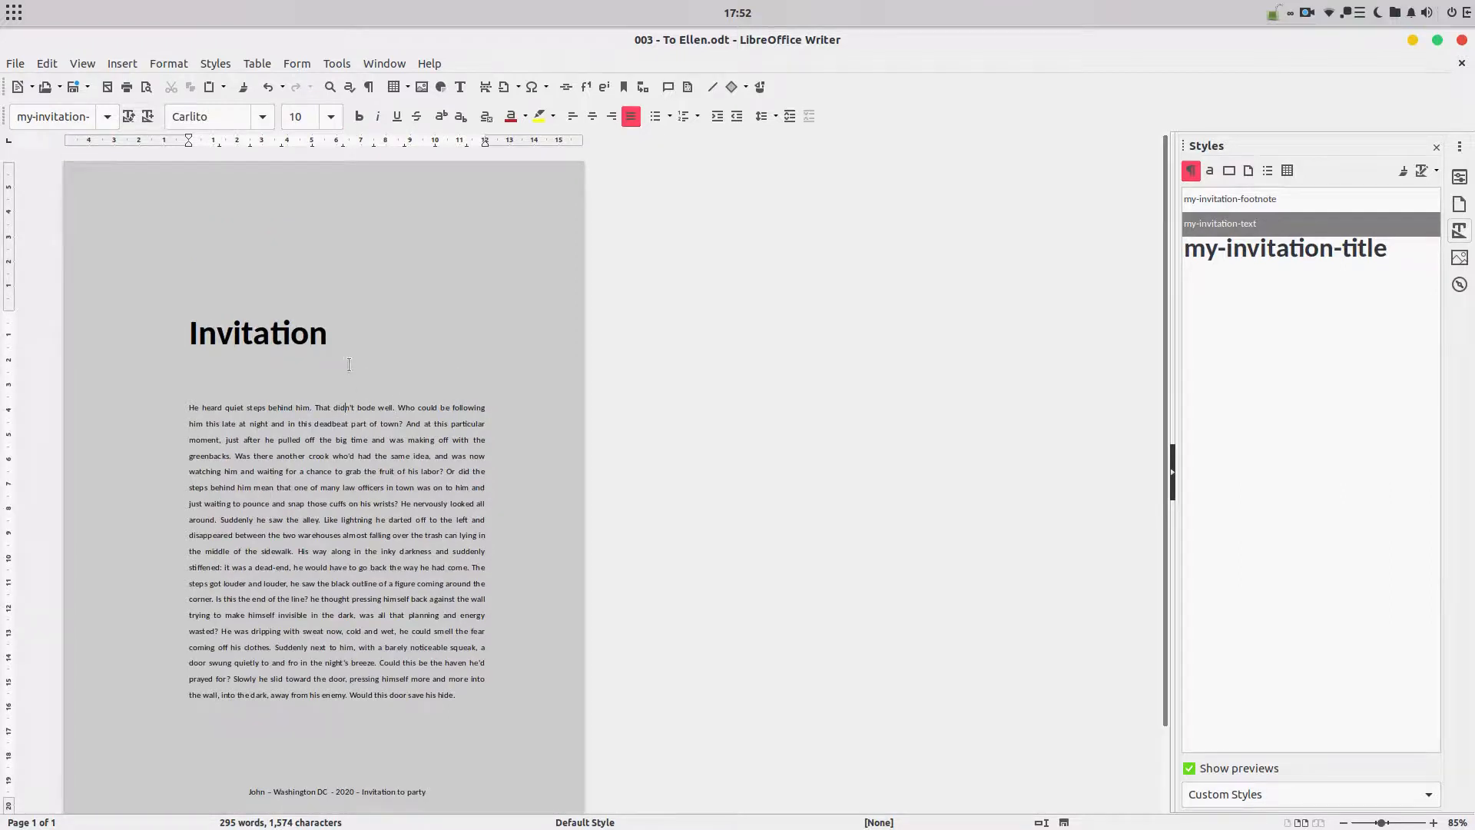
{"action": "left_click", "coordinate": [15, 64]}
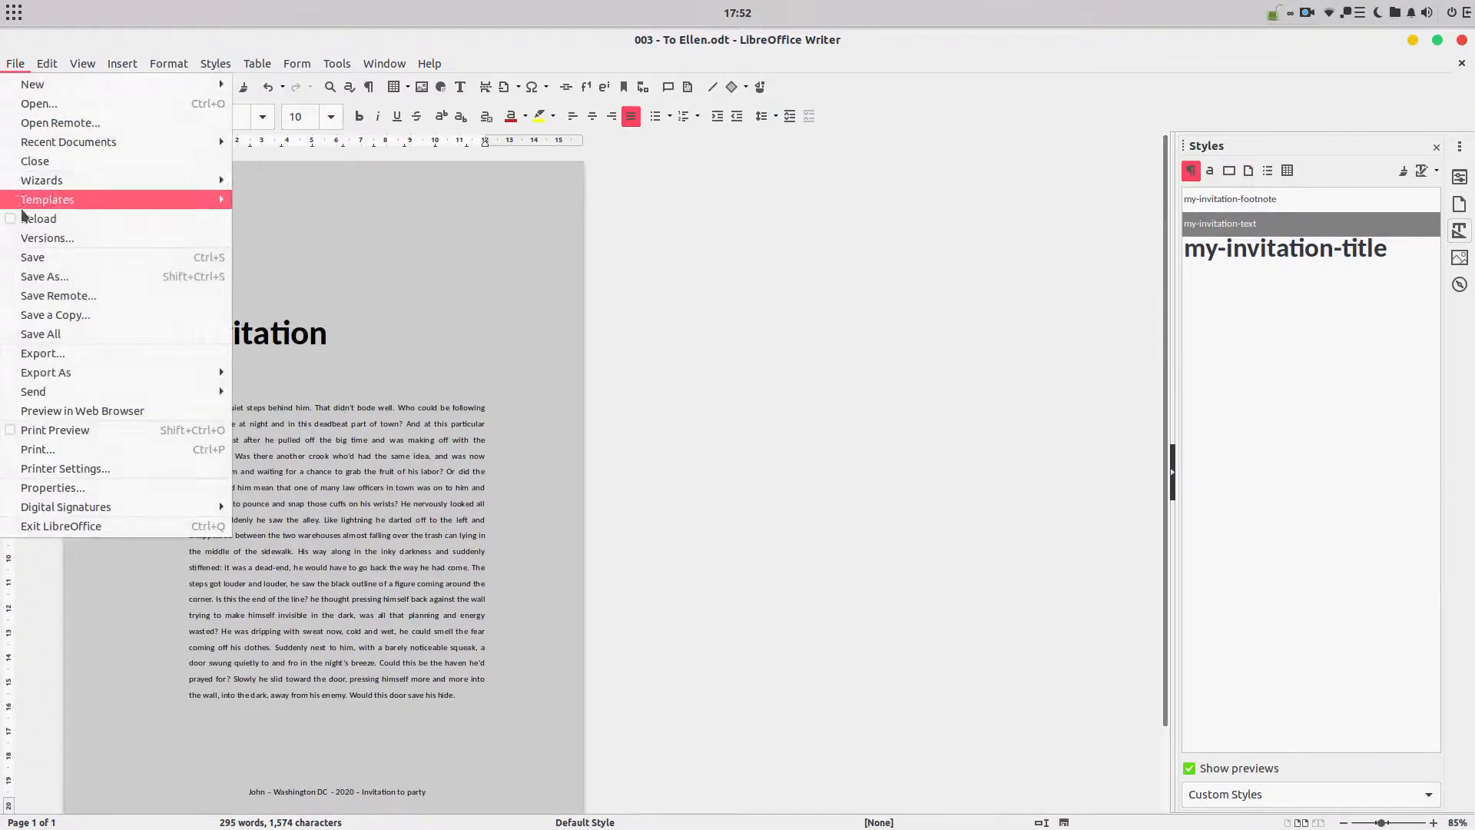
{"action": "left_click", "coordinate": [63, 277]}
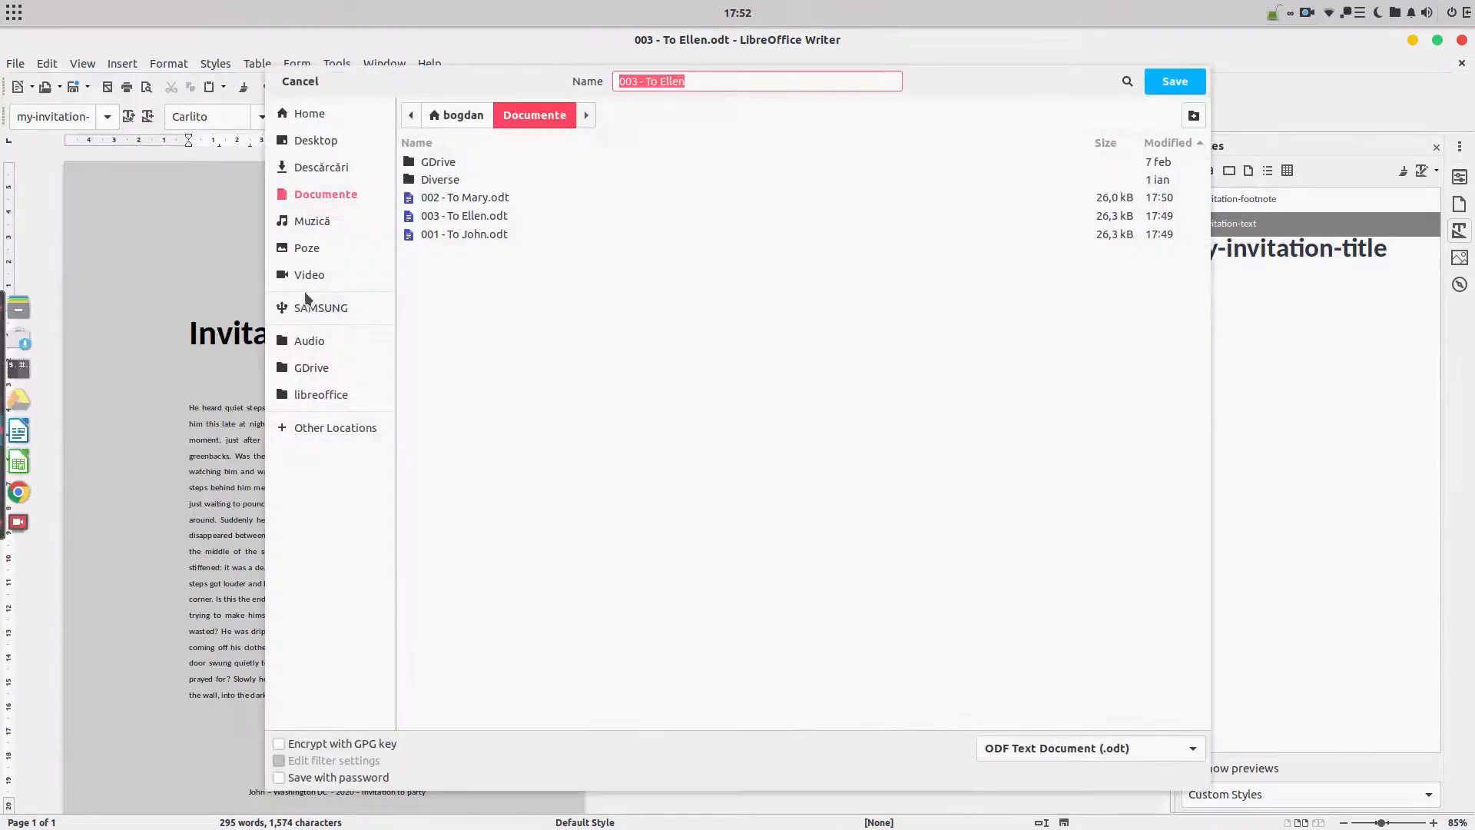
{"action": "key", "text": "Escape"}
Step: Save the document as a template named "my-invitation-model 2" in the My Templates category
{"action": "left_click", "coordinate": [17, 65]}
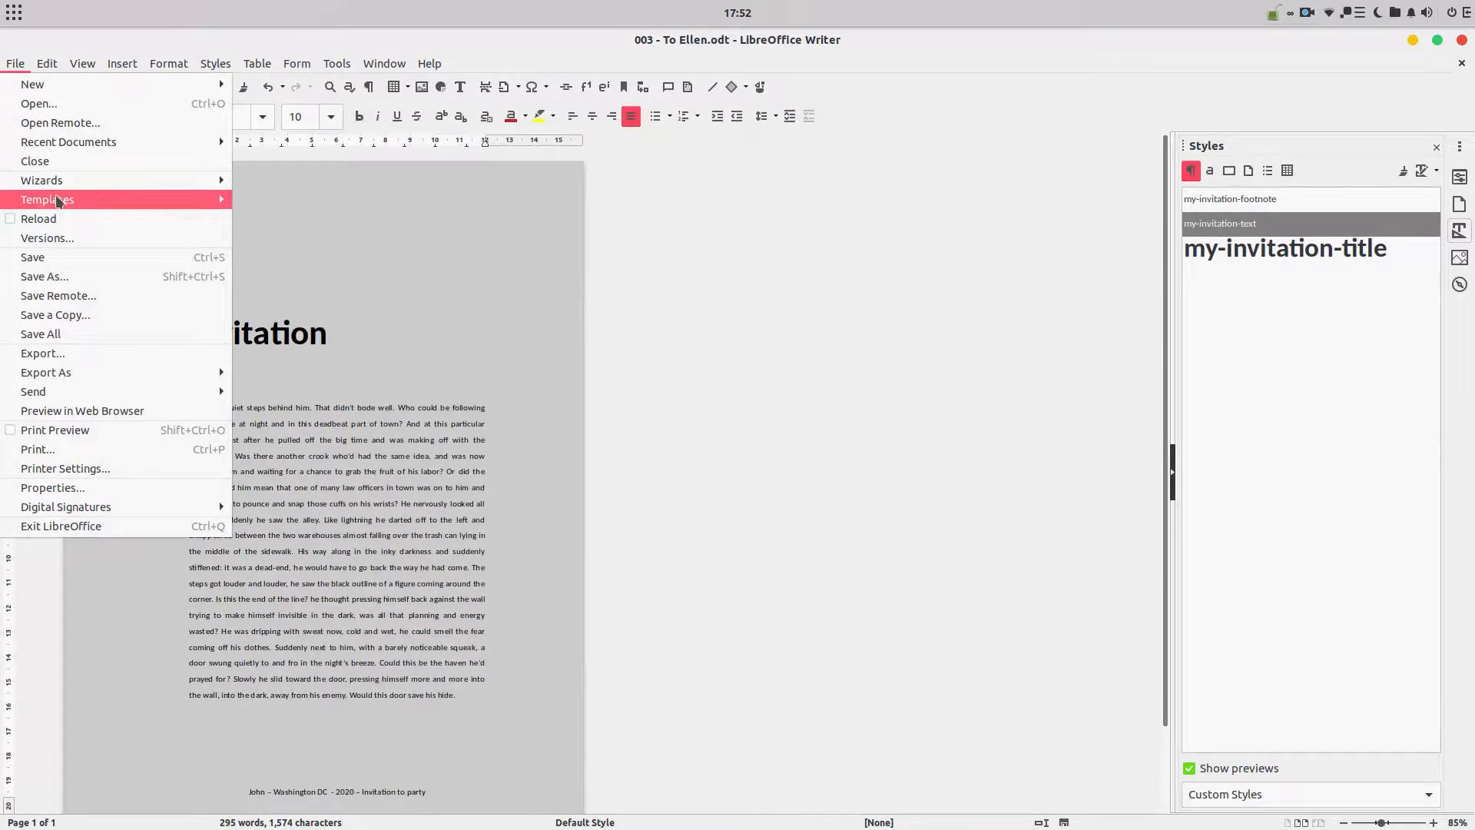
{"action": "left_click", "coordinate": [302, 217]}
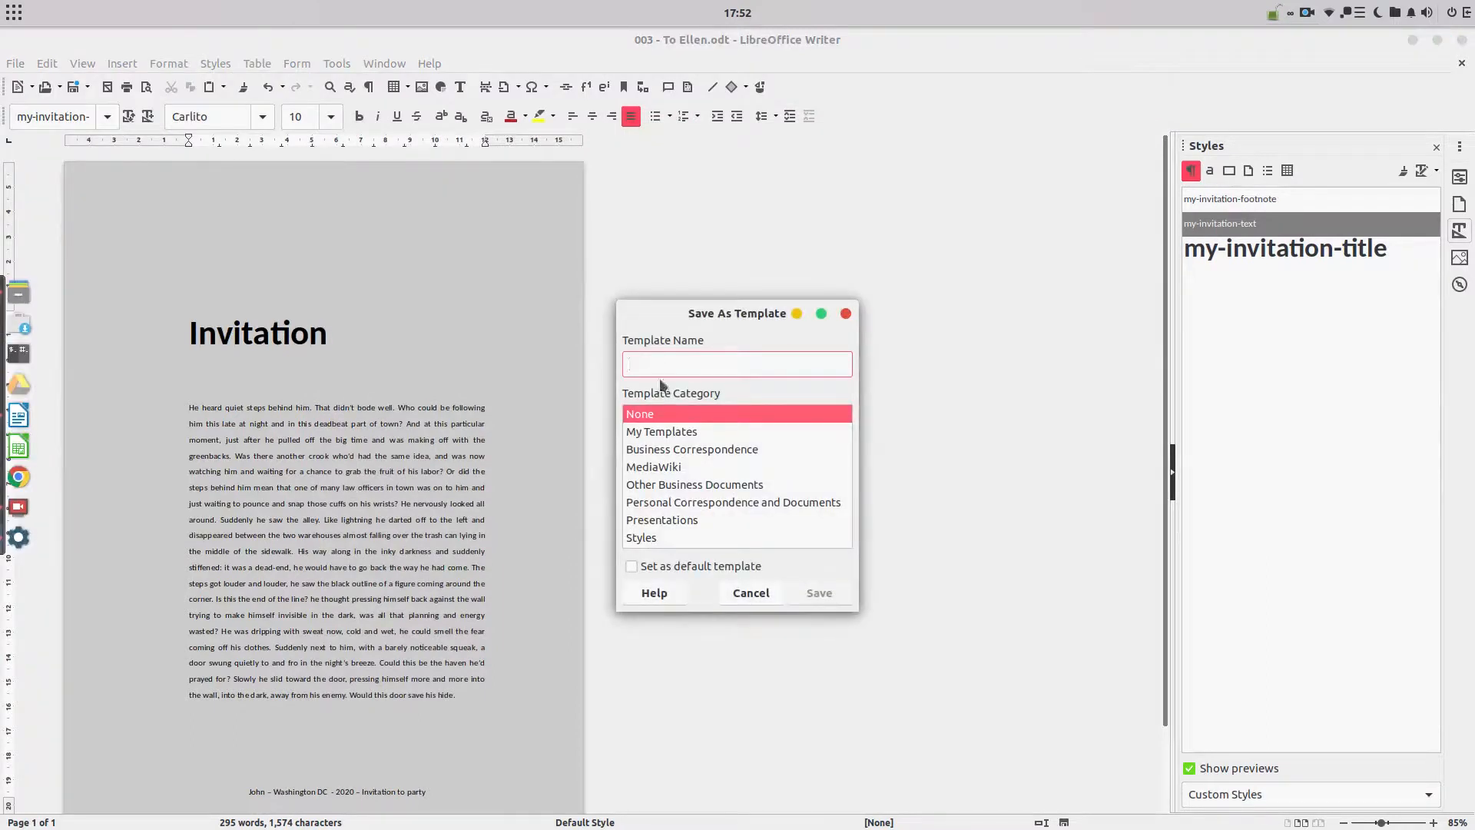
{"action": "left_click", "coordinate": [675, 432]}
{"action": "left_click", "coordinate": [691, 366]}
{"action": "type", "text": "my-ib"}
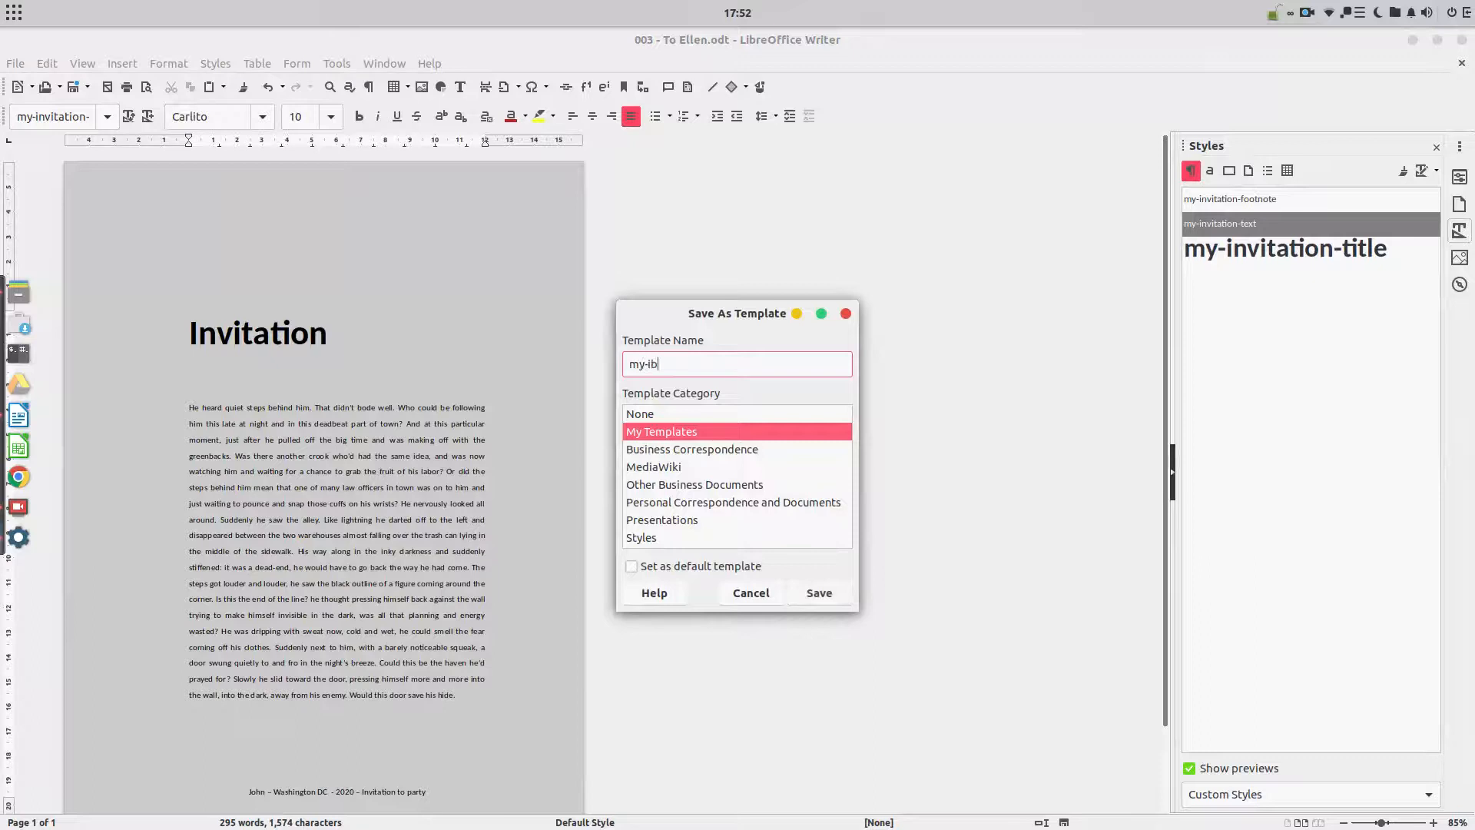
{"action": "type", "text": "vitation"}
{"action": "type", "text": "-g"}
{"action": "type", "text": "model2"}
{"action": "left_click", "coordinate": [847, 601]}
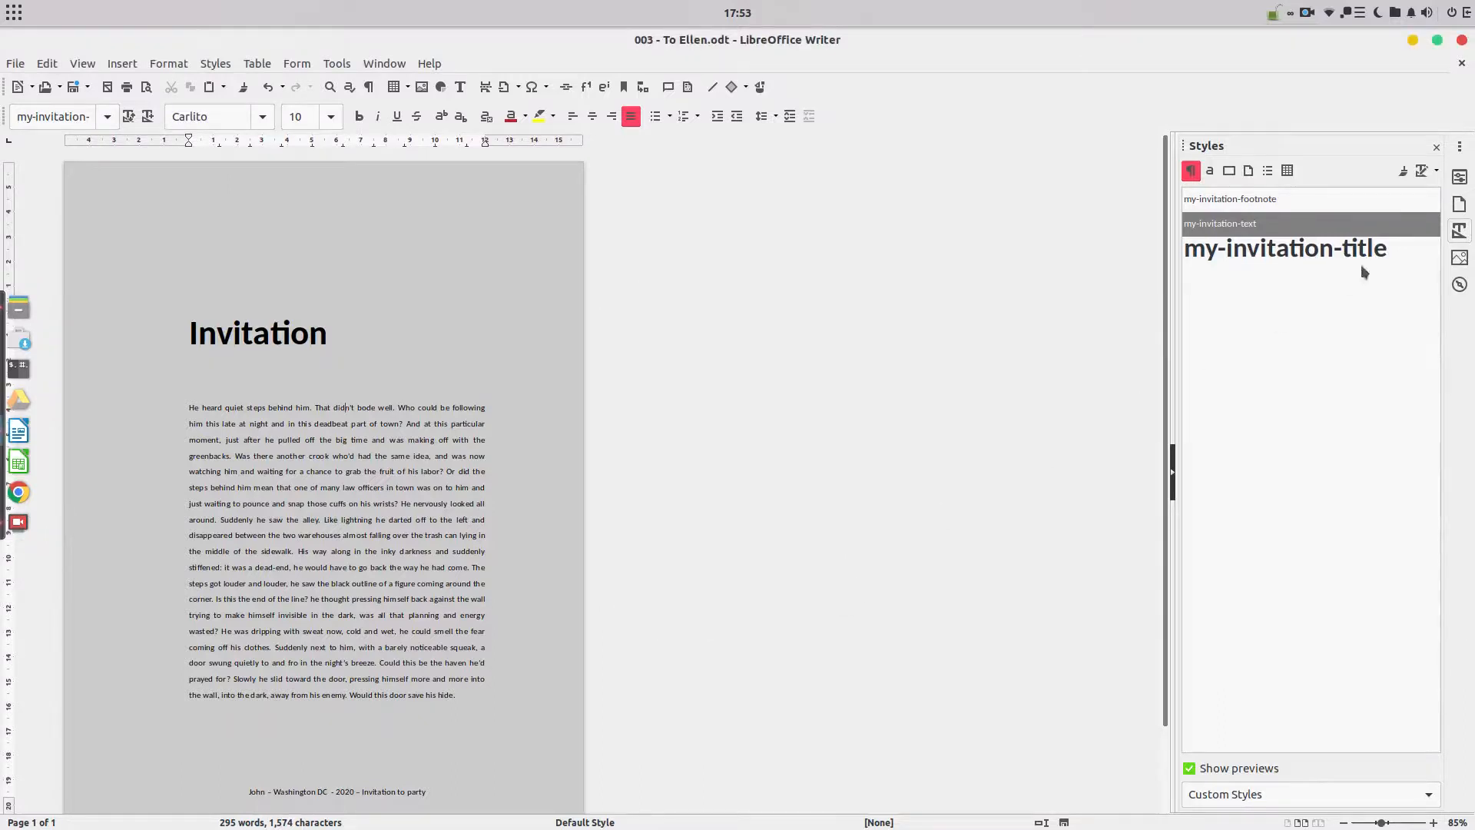
Step: Hide the style list and close the document without saving its changes
{"action": "left_click", "coordinate": [1436, 147]}
{"action": "left_click", "coordinate": [1461, 63]}
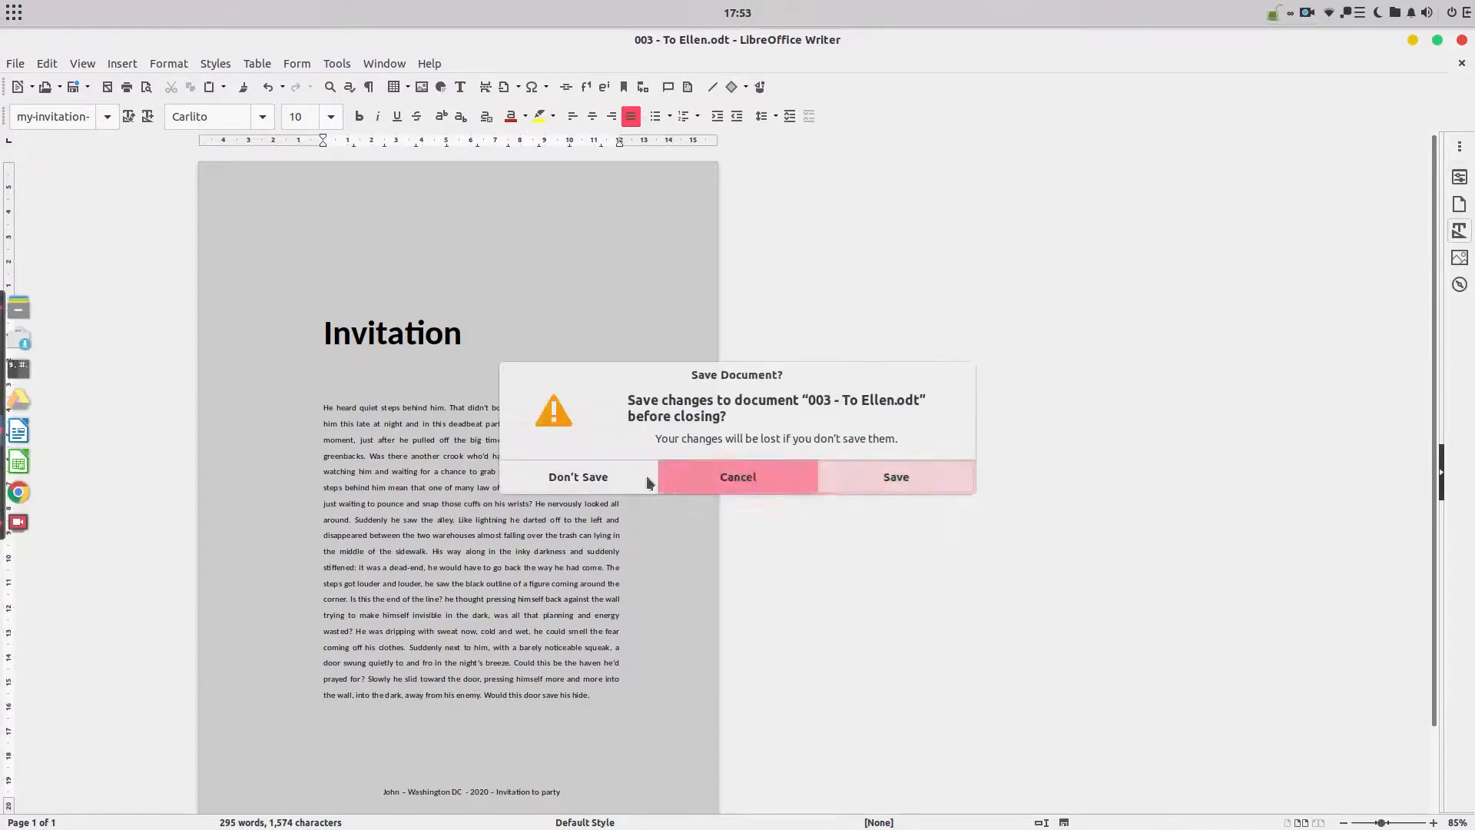
{"action": "left_click", "coordinate": [600, 478]}
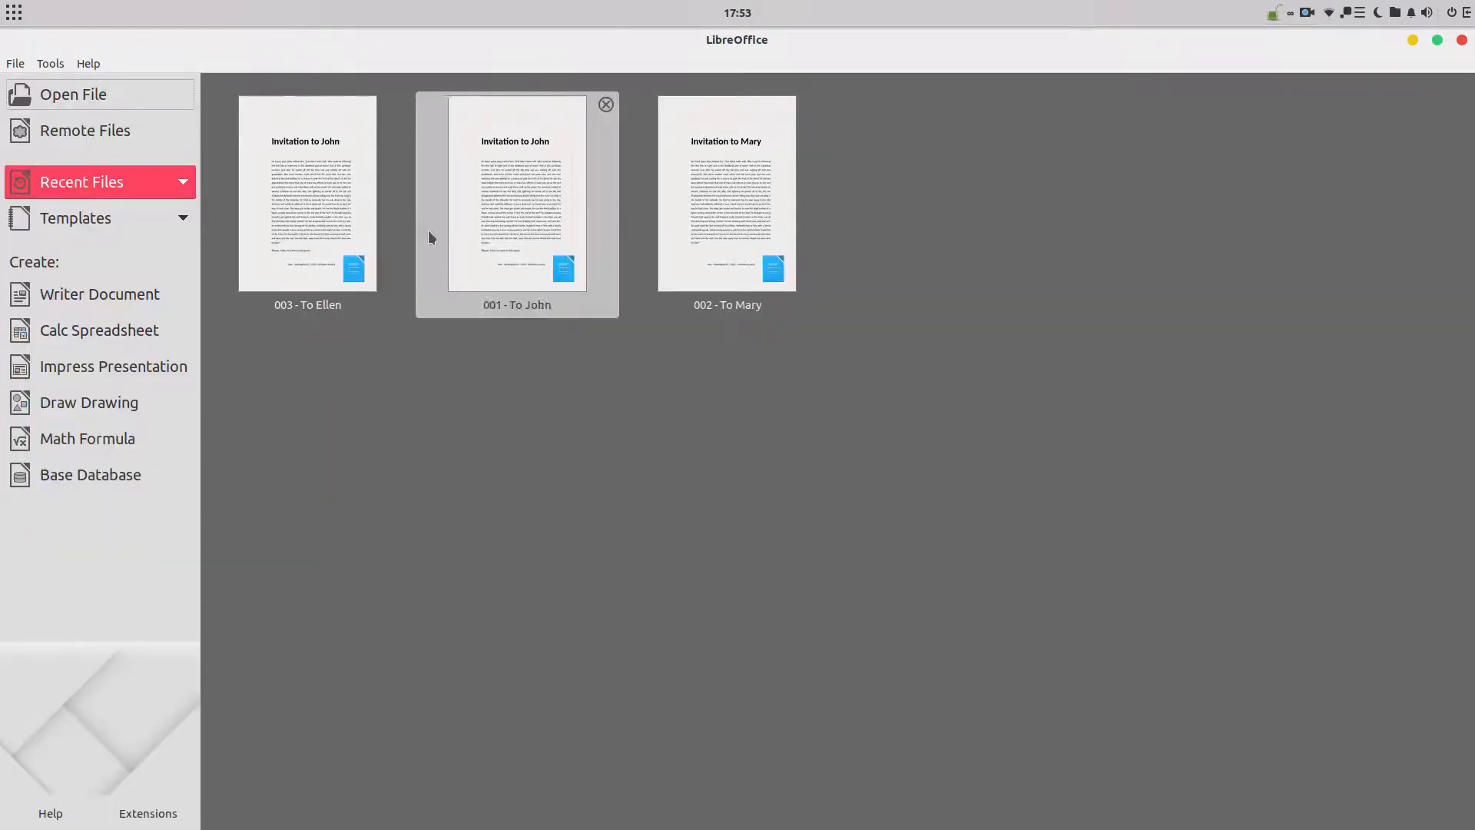
Step: Remove all the invitation documents from the recent files
{"action": "left_click", "coordinate": [396, 106]}
{"action": "left_click", "coordinate": [397, 106]}
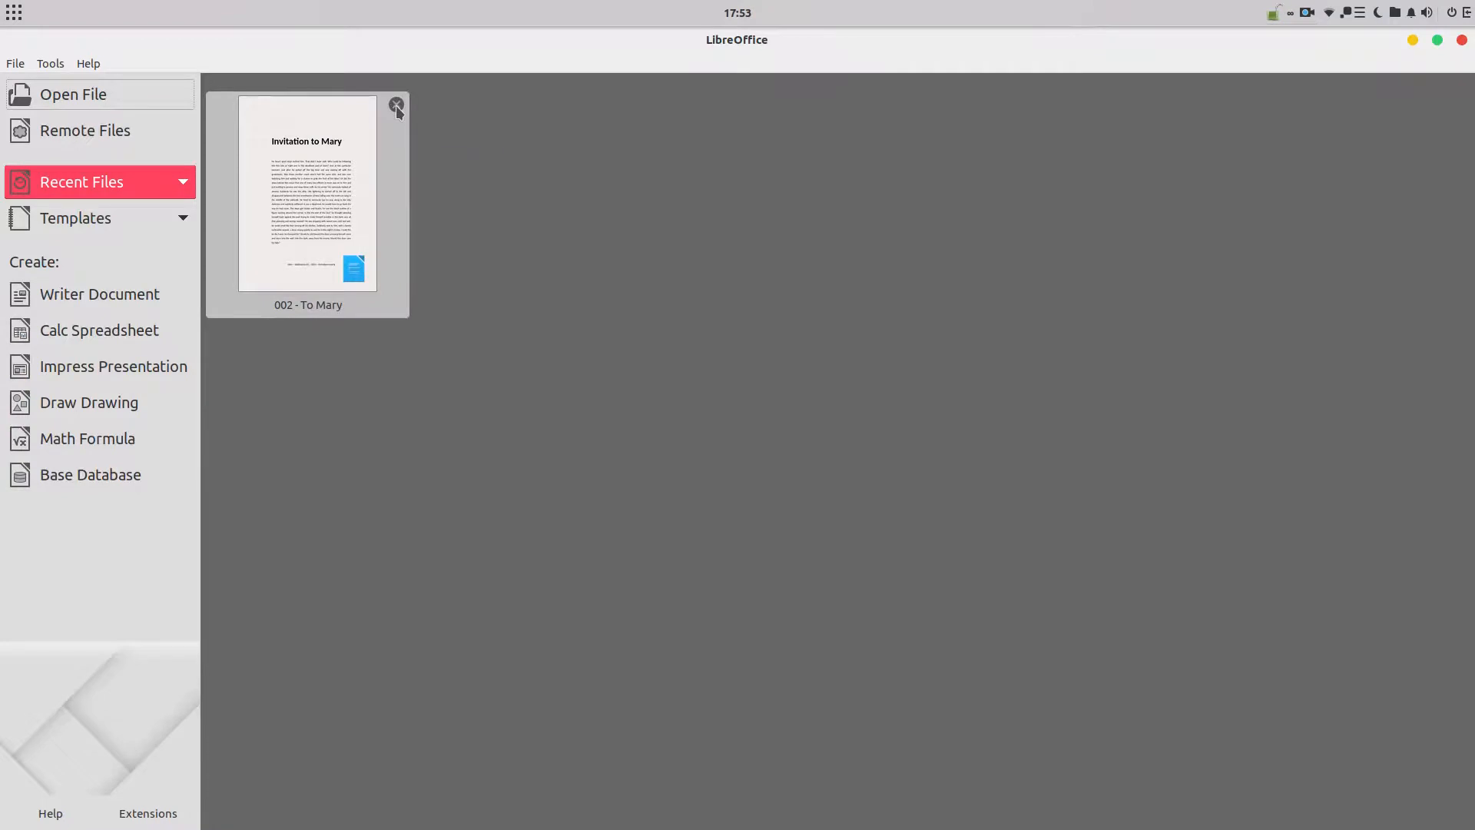
{"action": "left_click", "coordinate": [396, 106]}
Step: Create a document from the my-invitation-model 2 Writer template and add the filler text "sdsds" after its "Invitation" title
{"action": "left_click", "coordinate": [187, 226]}
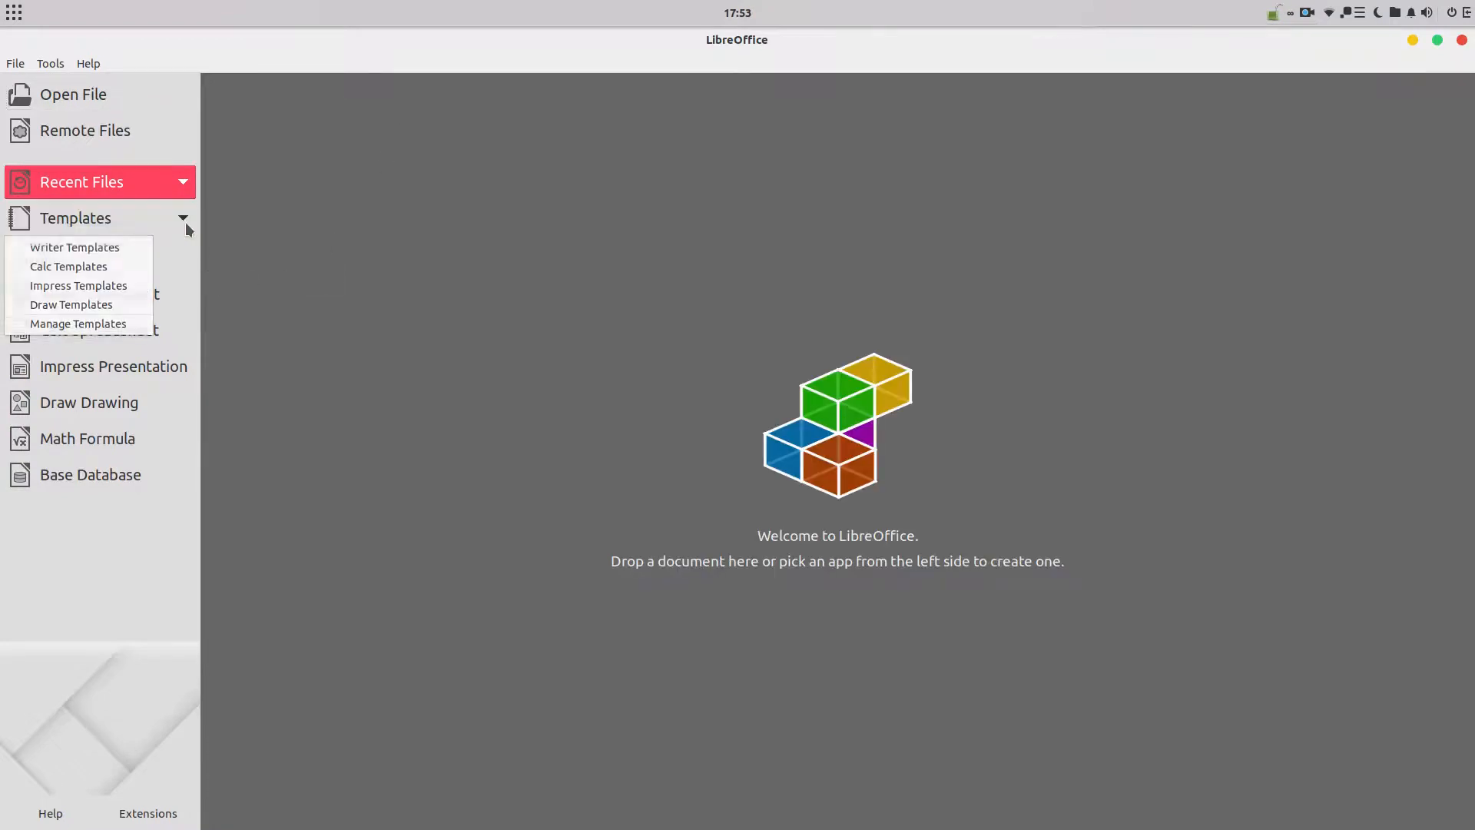
{"action": "left_click", "coordinate": [144, 247]}
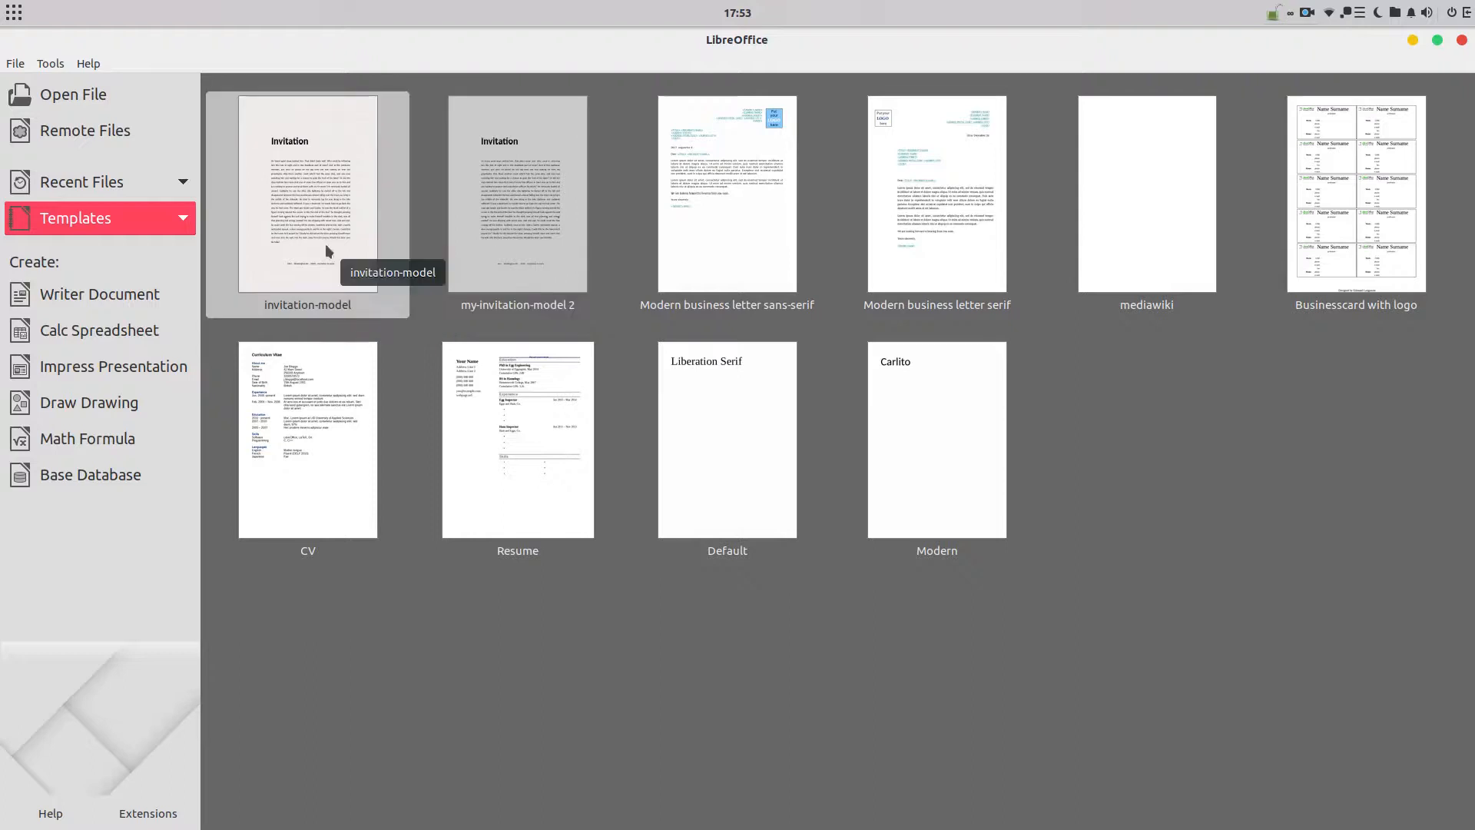
{"action": "left_click", "coordinate": [518, 212]}
{"action": "left_click", "coordinate": [489, 331]}
{"action": "type", "text": "sdsds"}
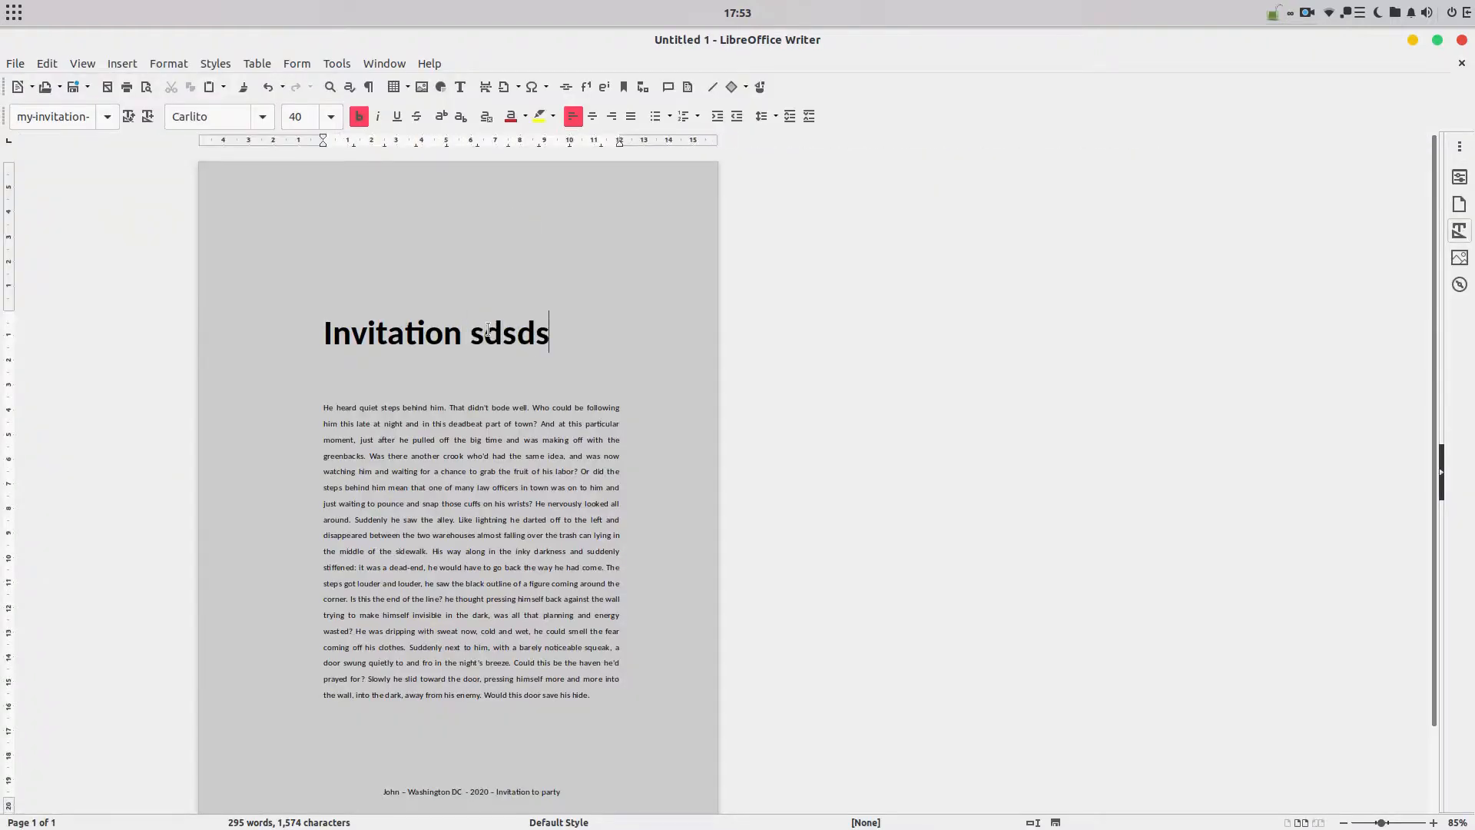
Step: Save the new invitation in Documente as "004 - To" followed by the guest's name
{"action": "key", "text": "ctrl+s"}
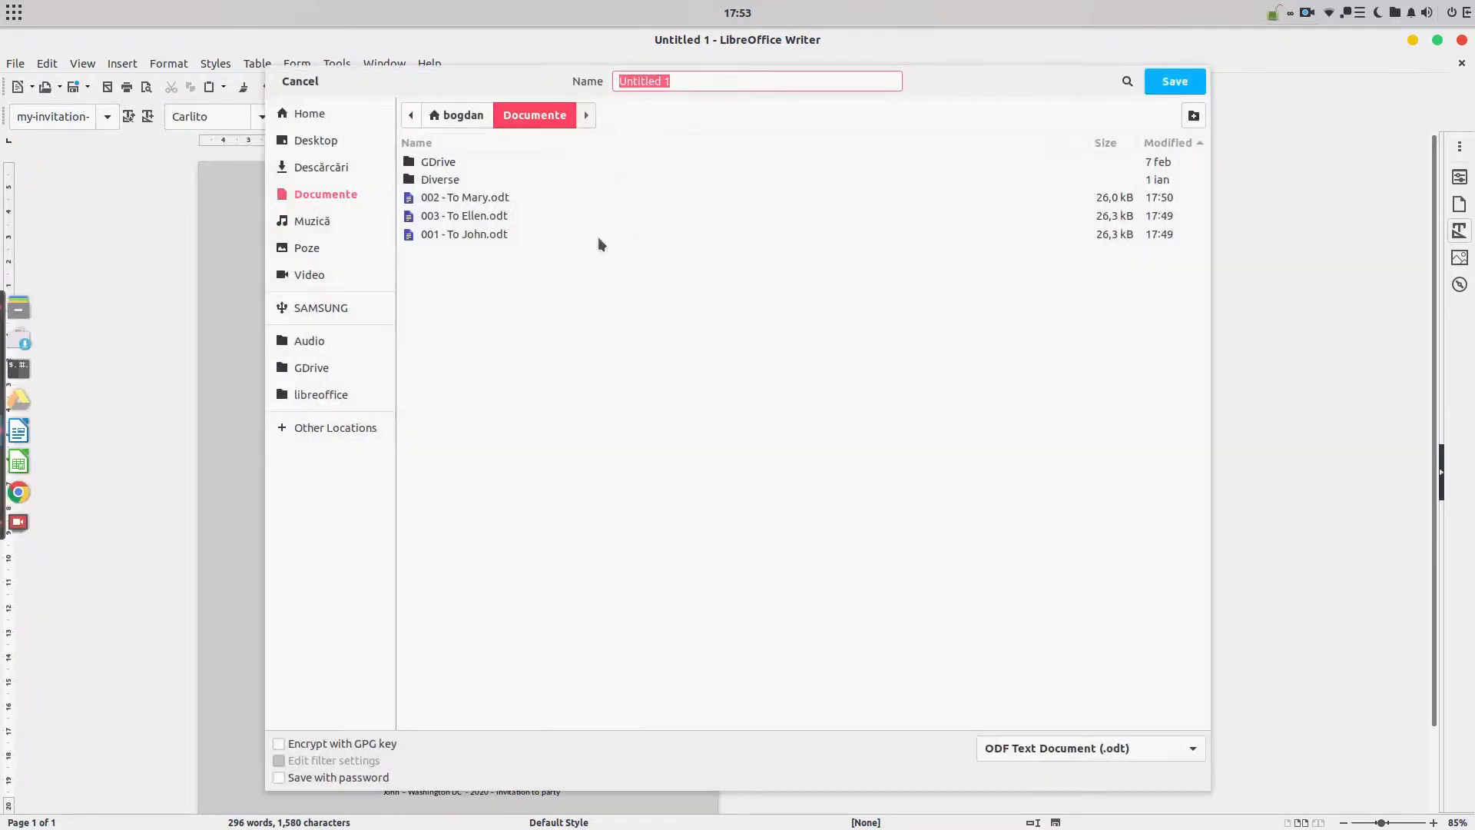
{"action": "left_click", "coordinate": [477, 215]}
{"action": "left_click", "coordinate": [637, 81]}
{"action": "key", "text": "BackSpace"}
{"action": "type", "text": "4"}
{"action": "key", "text": "End"}
{"action": "key", "text": "Left"}
{"action": "key", "text": "Left"}
{"action": "key", "text": "Left"}
{"action": "key", "text": "Left"}
{"action": "key", "text": "Left"}
{"action": "key", "text": "BackSpace"}
{"action": "key", "text": "BackSpace"}
{"action": "key", "text": "BackSpace"}
{"action": "key", "text": "Delete"}
{"action": "key", "text": "BackSpace"}
{"action": "type", "text": "Albert"}
{"action": "key", "text": "Return"}
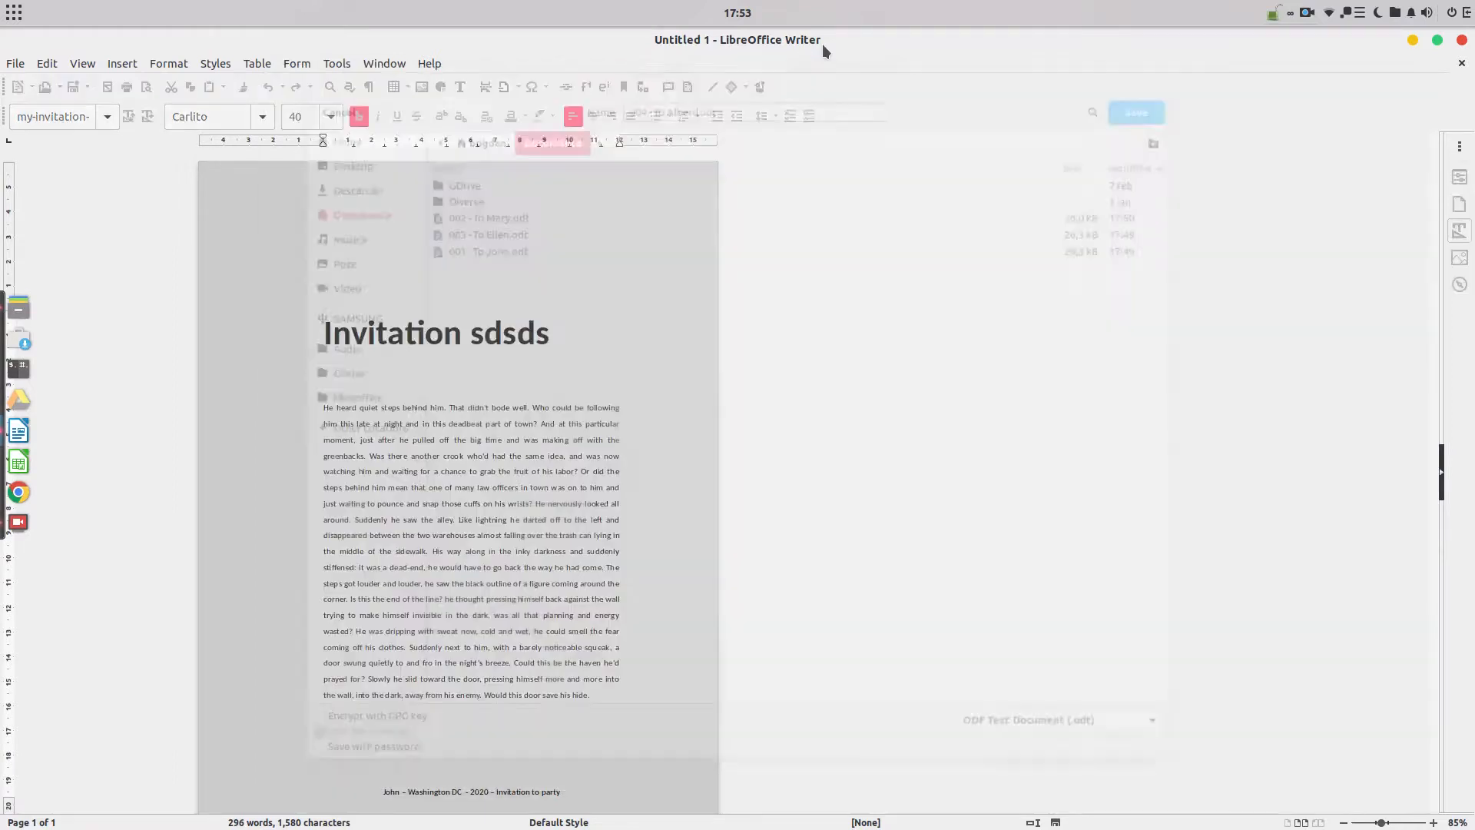
Step: Replace the filler text in the title with "to" and the guest's name
{"action": "key", "text": "BackSpace"}
{"action": "key", "text": "BackSpace"}
{"action": "key", "text": "BackSpace"}
{"action": "key", "text": "BackSpace"}
{"action": "type", "text": "to Albert"}
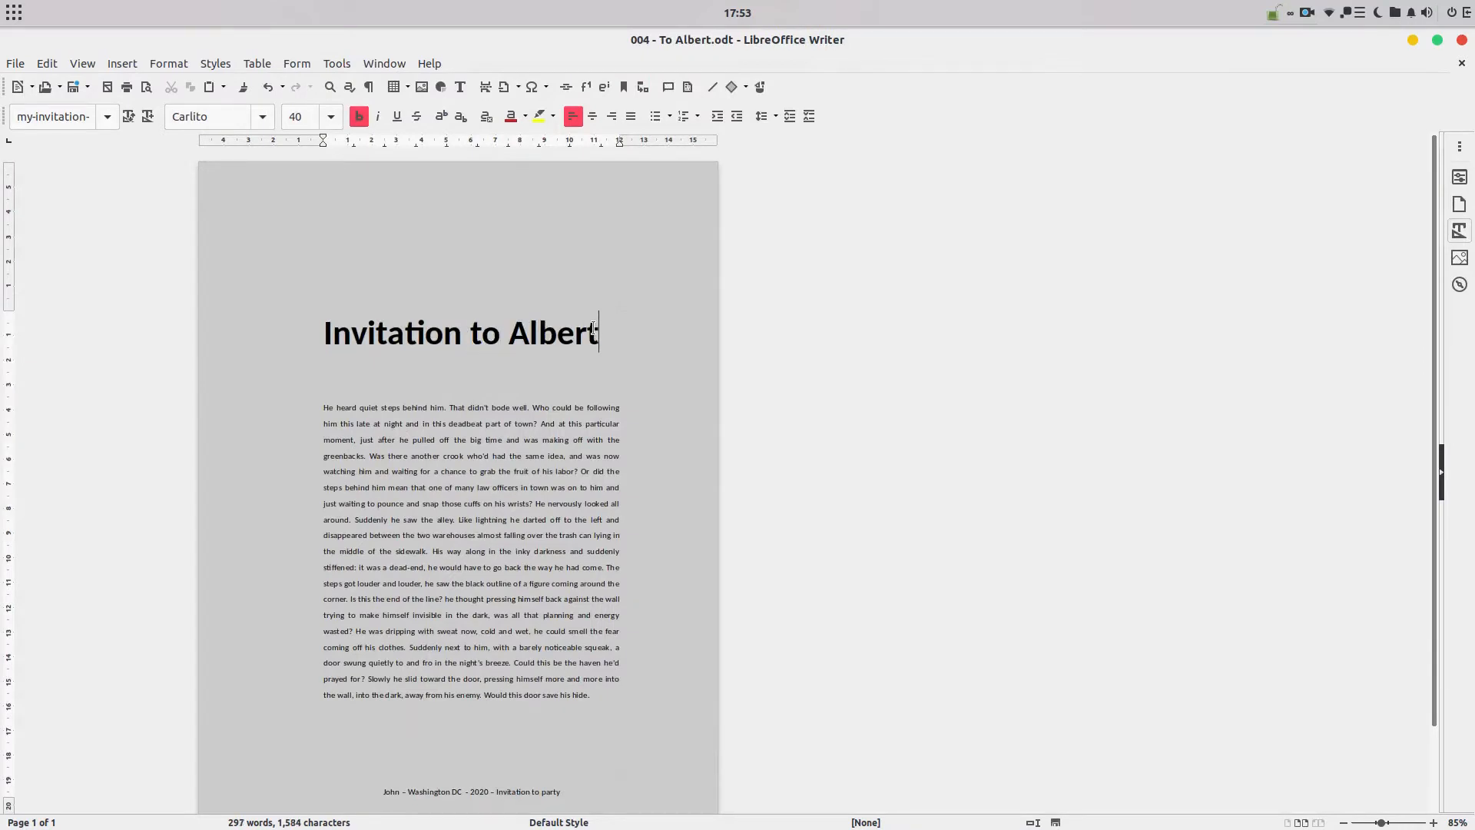
Step: Open the About LibreOffice information to check the program version
{"action": "scroll", "coordinate": [495, 428], "scroll_direction": "down", "scroll_amount": 2}
{"action": "left_click", "coordinate": [515, 539]}
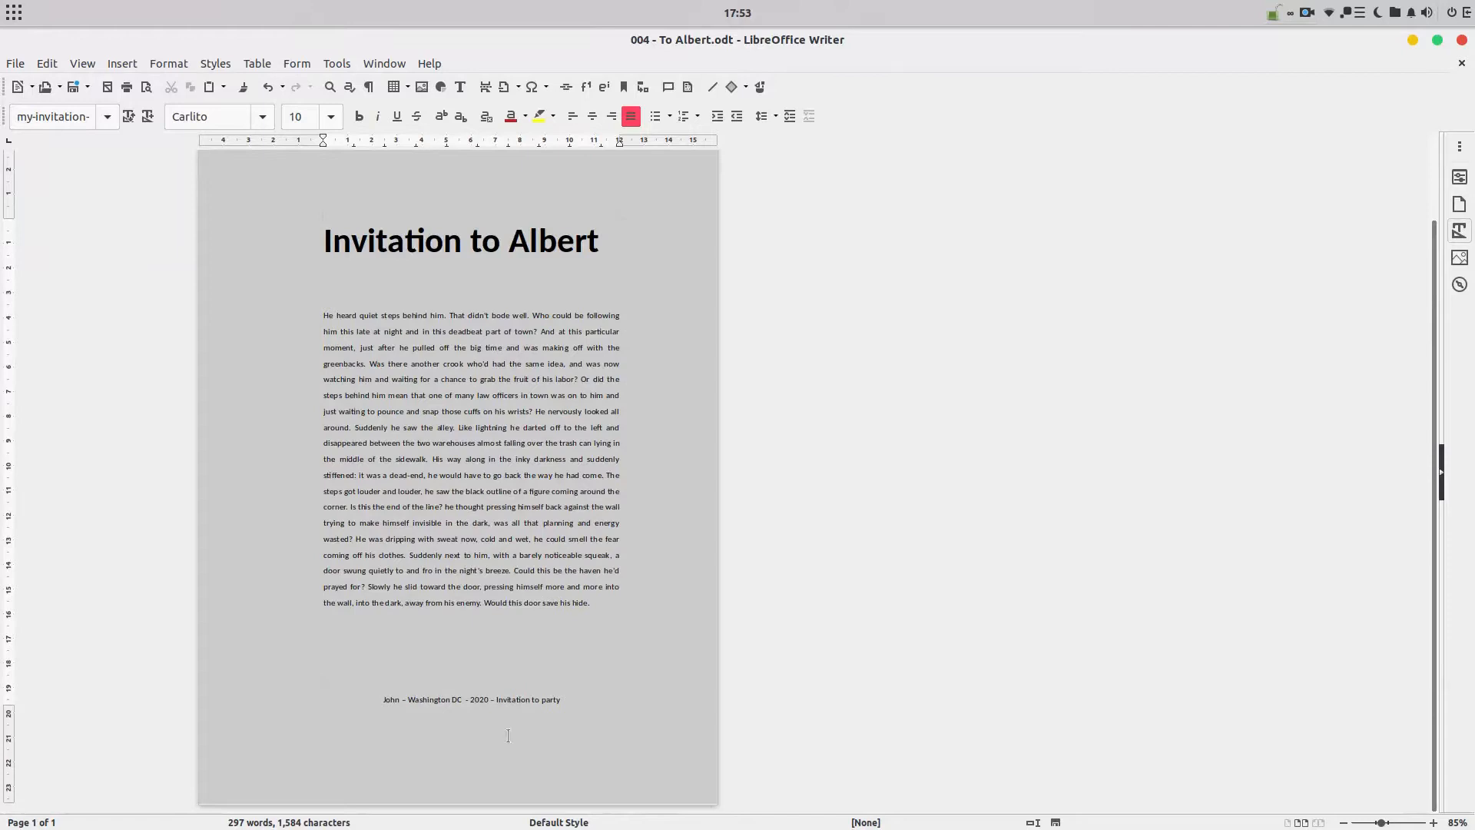
{"action": "scroll", "coordinate": [511, 393], "scroll_direction": "up", "scroll_amount": 2}
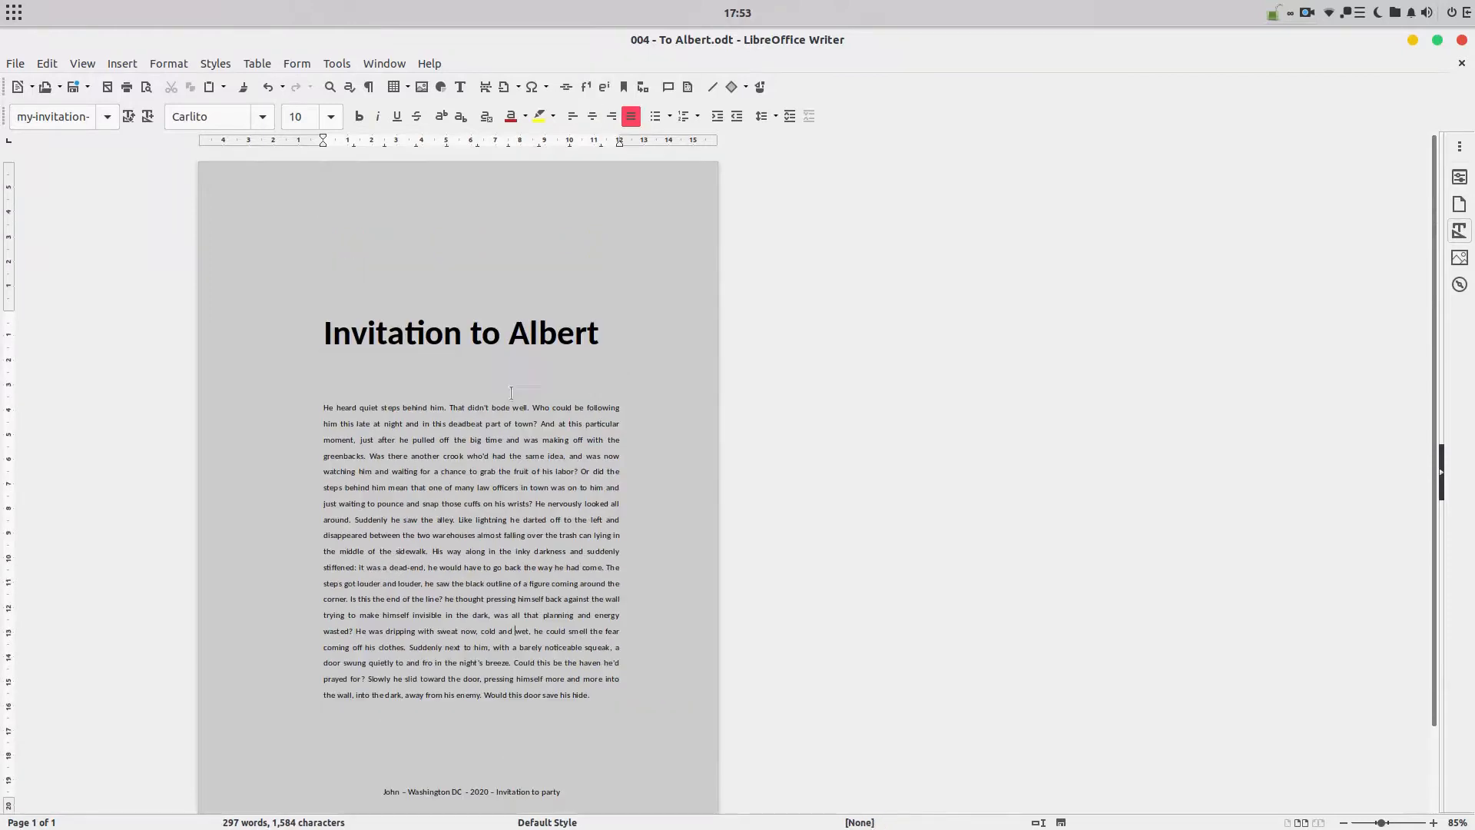
{"action": "left_click", "coordinate": [432, 64]}
{"action": "left_click", "coordinate": [480, 299]}
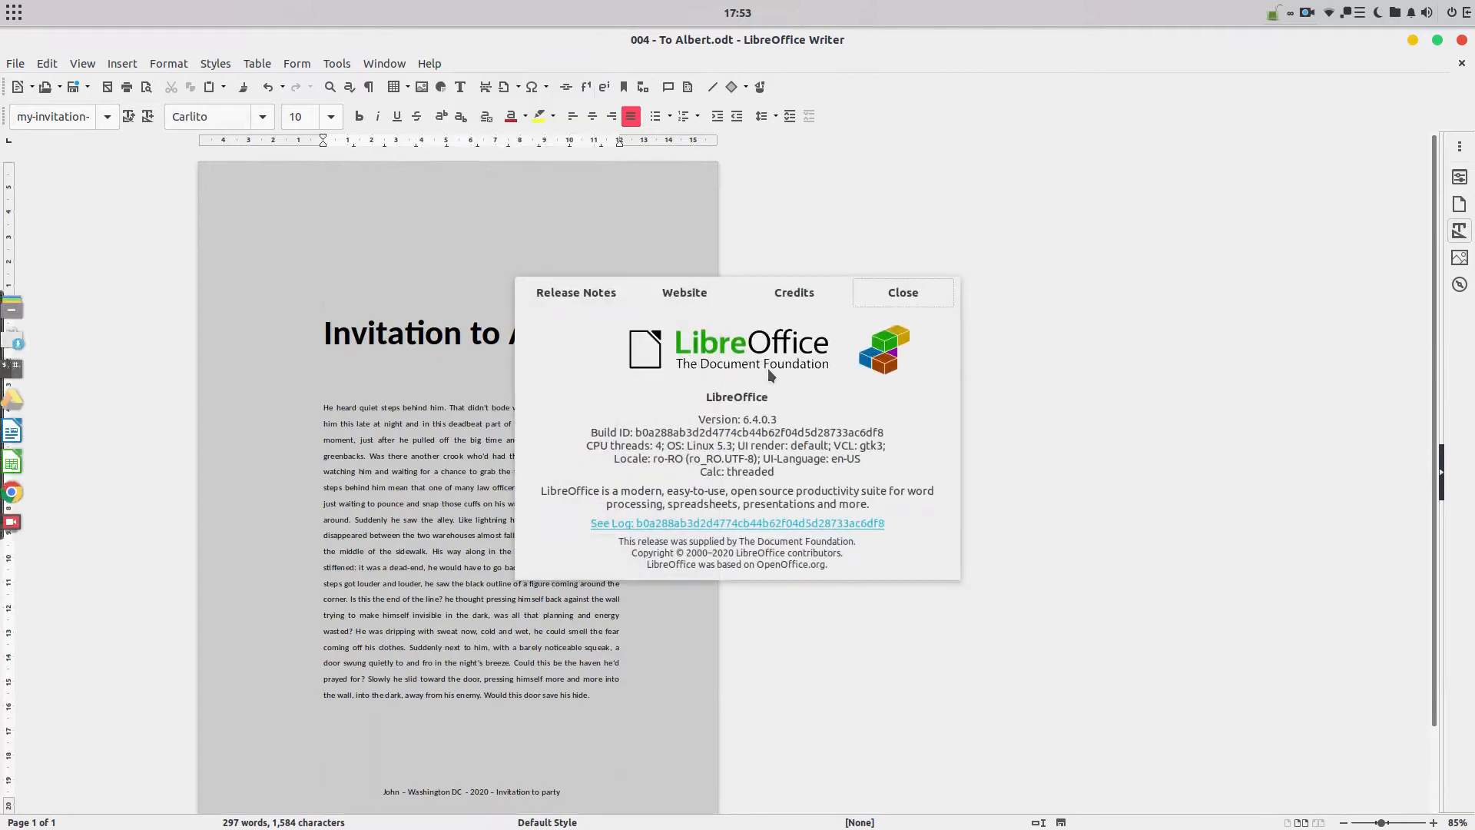